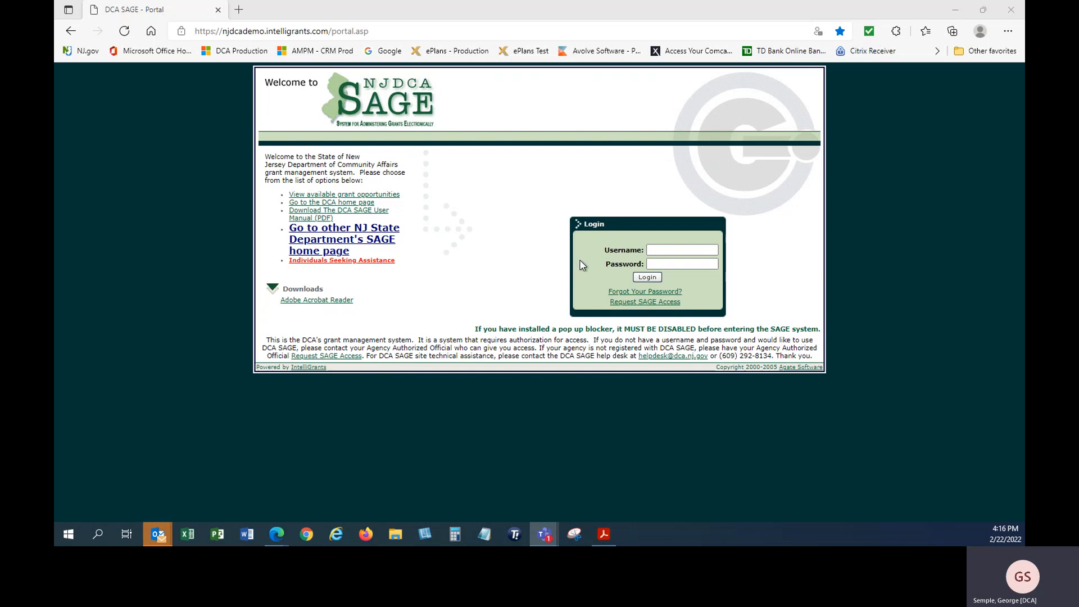
Log in to NJDCA SAGE with the agency account's username and password
click(665, 250)
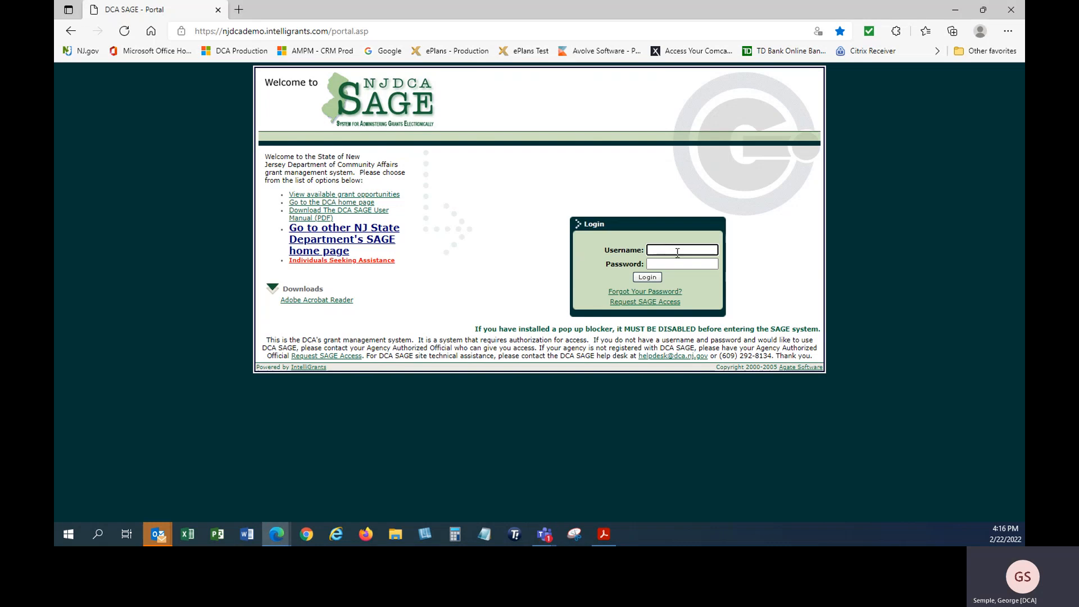
key(Tab)
text(•••••)
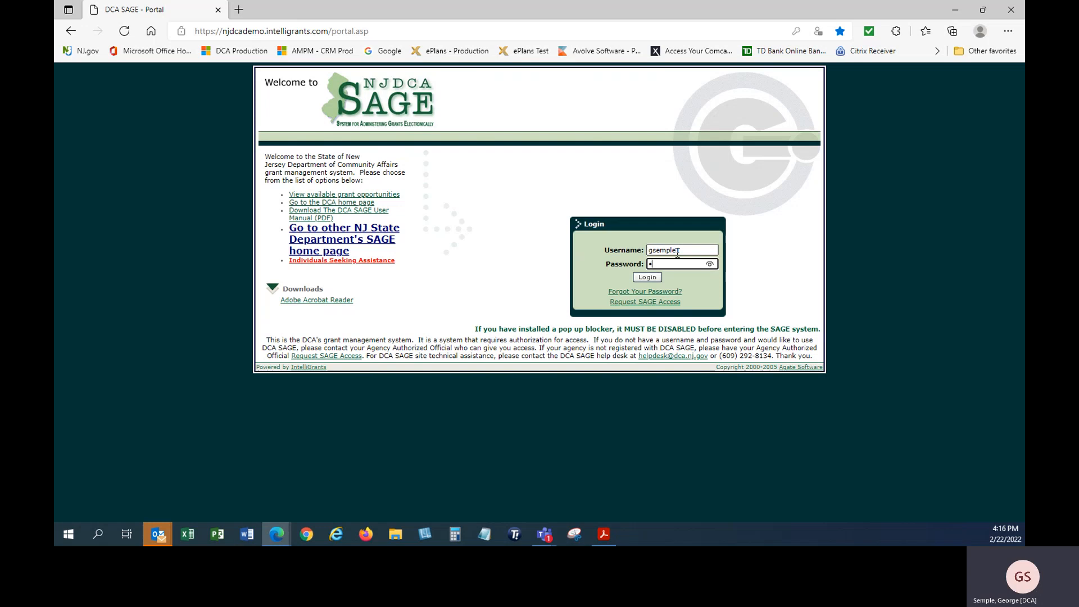
key(Return)
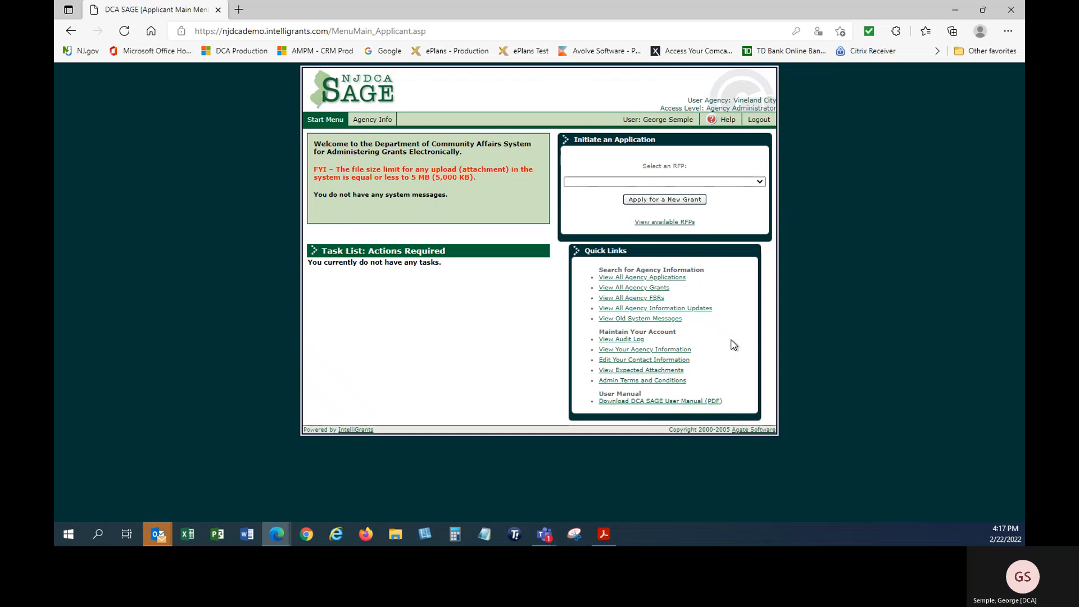
Create and confirm a new grant application under the Urban Enterprise Zone - Vineland 2022 RFP
click(761, 188)
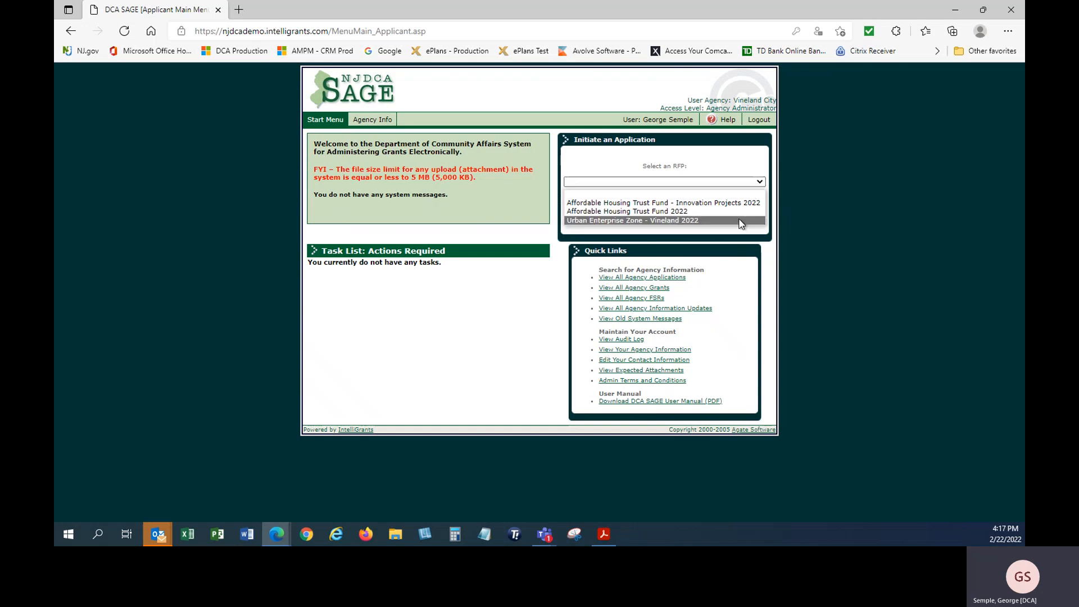
click(740, 221)
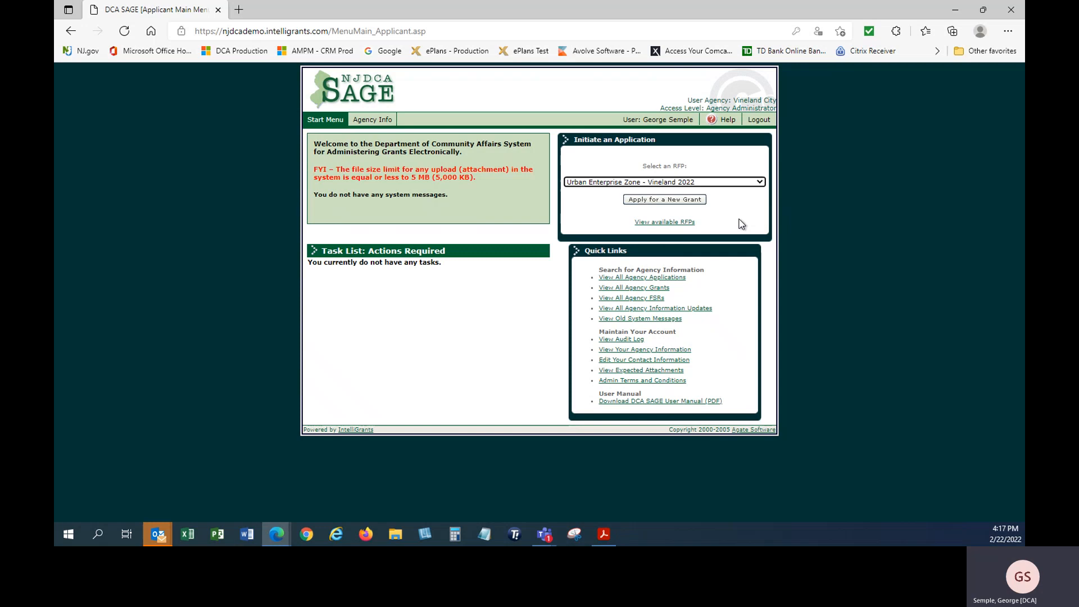
click(655, 201)
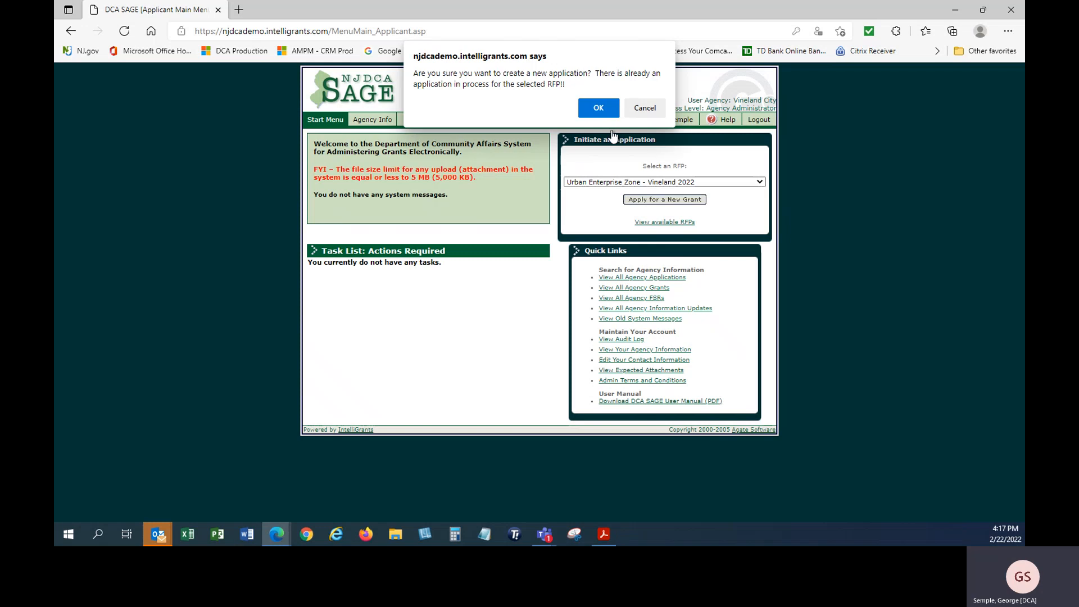
click(599, 108)
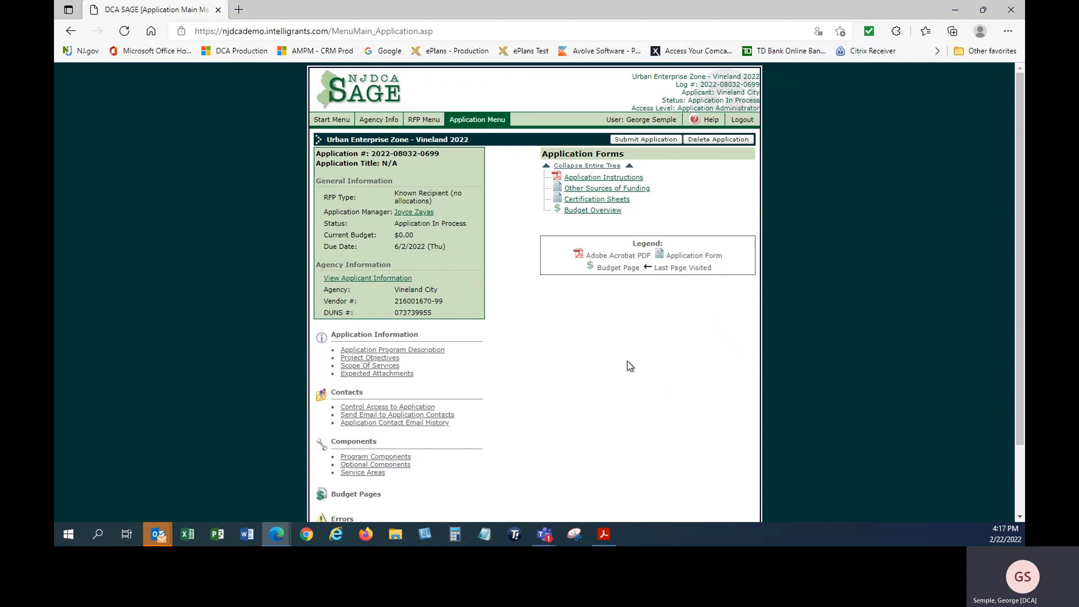
click(323, 122)
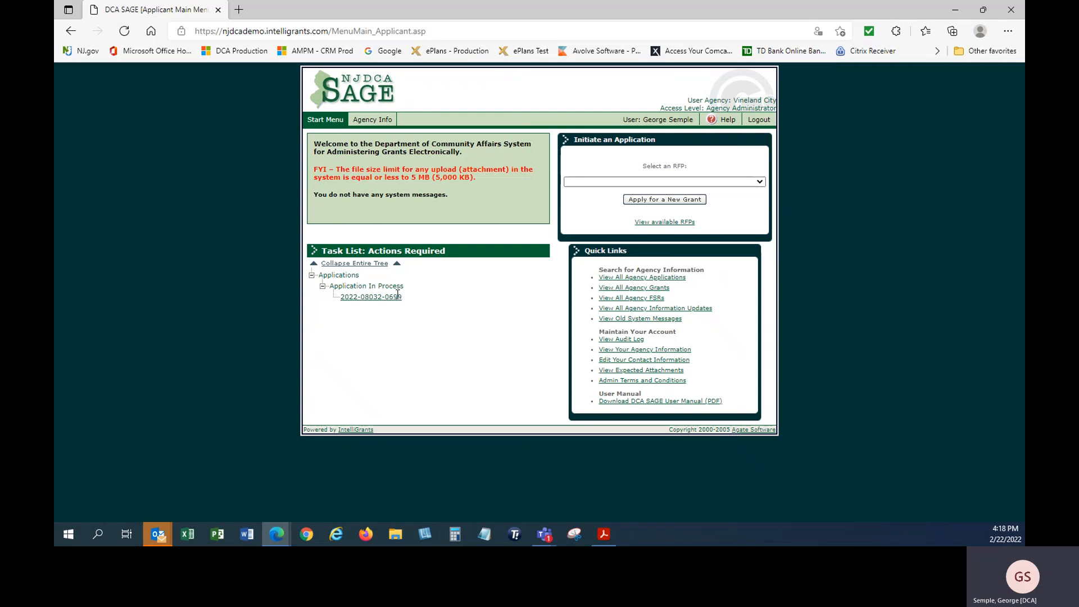
click(363, 296)
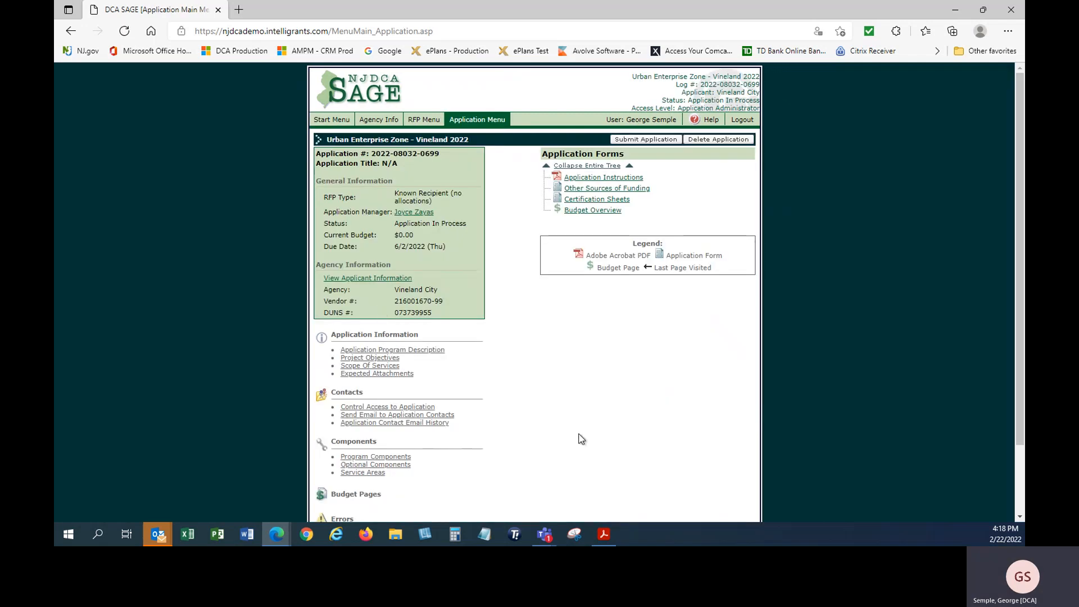
scroll(585, 413, down, 2)
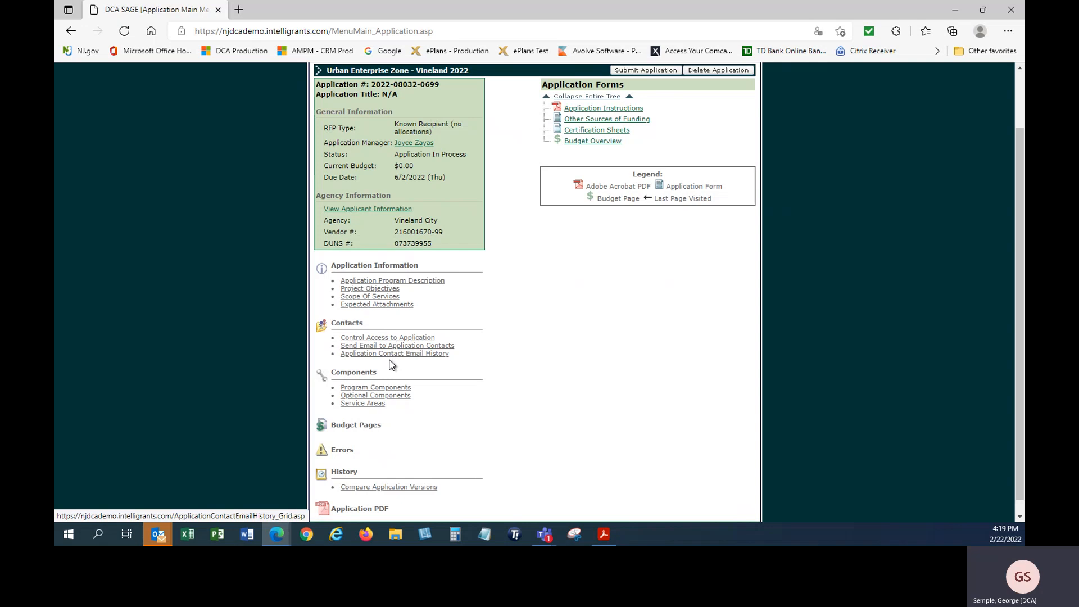
Return via the Start Menu and in-process task to open the application's Control Access page
click(361, 339)
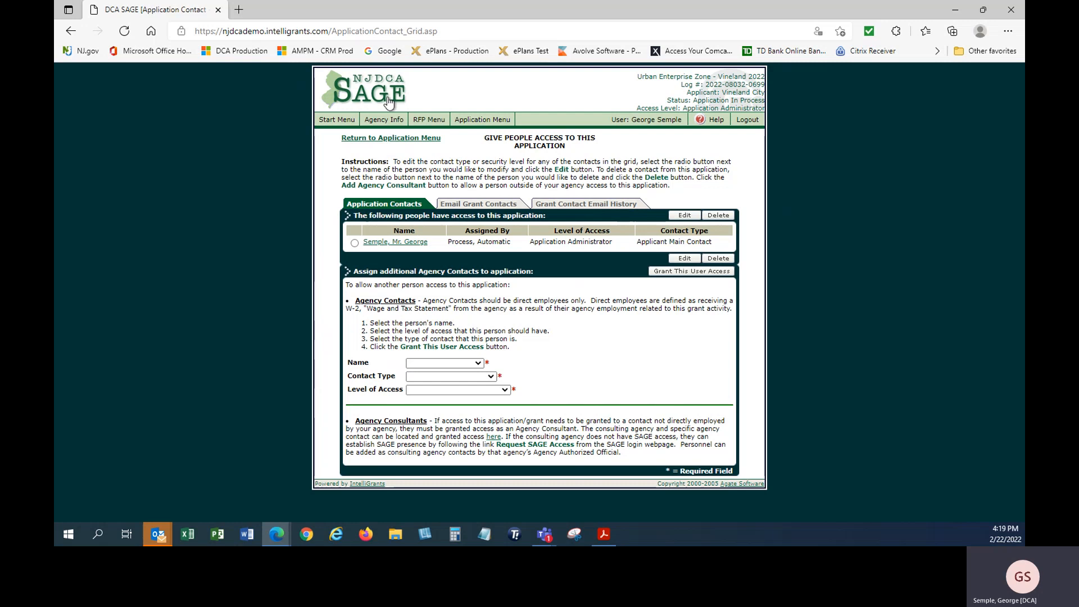
click(334, 122)
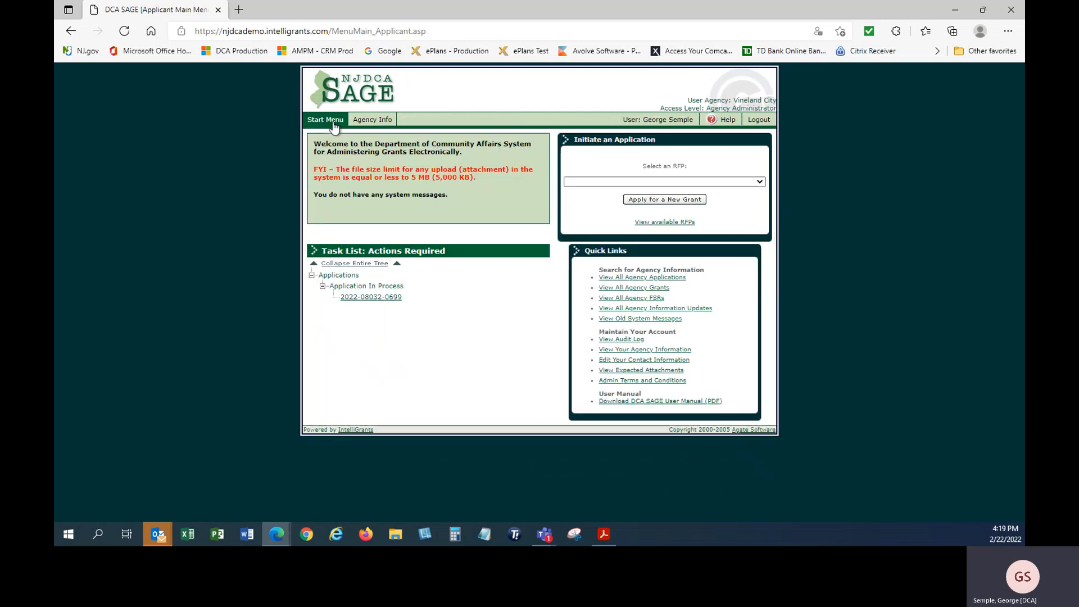
click(374, 298)
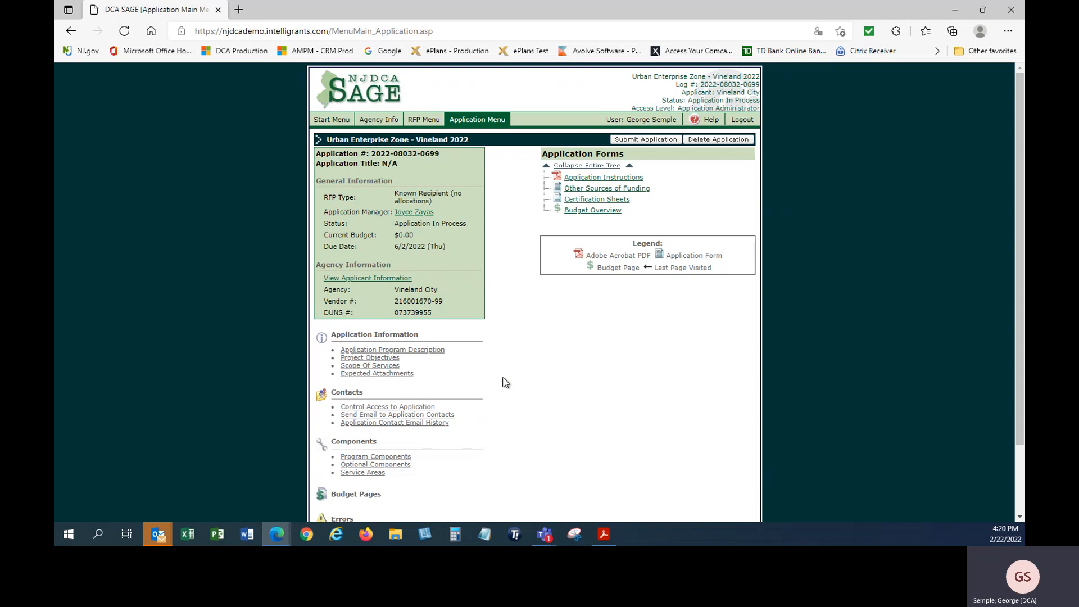
click(382, 408)
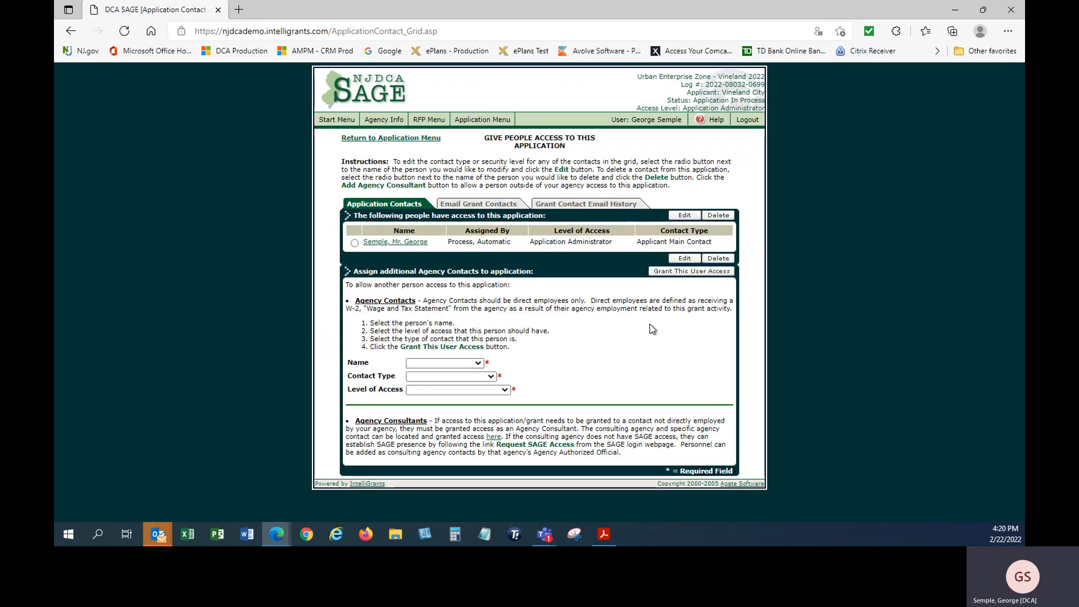
Grant a staff contact Application Form Writer access as Applicant Staff Member, then go back to Application Menu
click(479, 363)
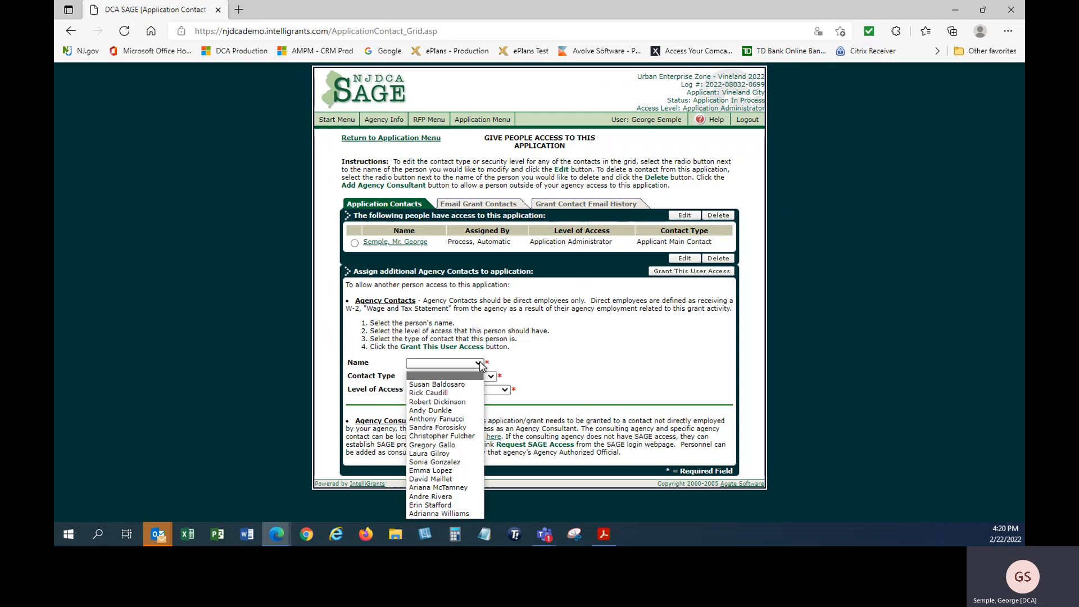
click(455, 428)
click(475, 377)
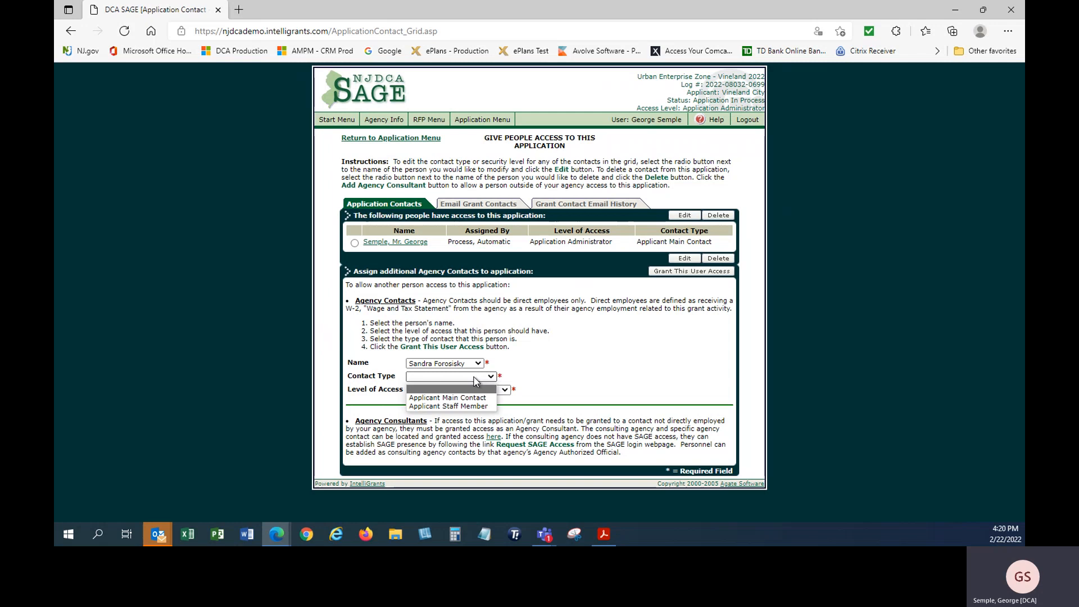
click(470, 406)
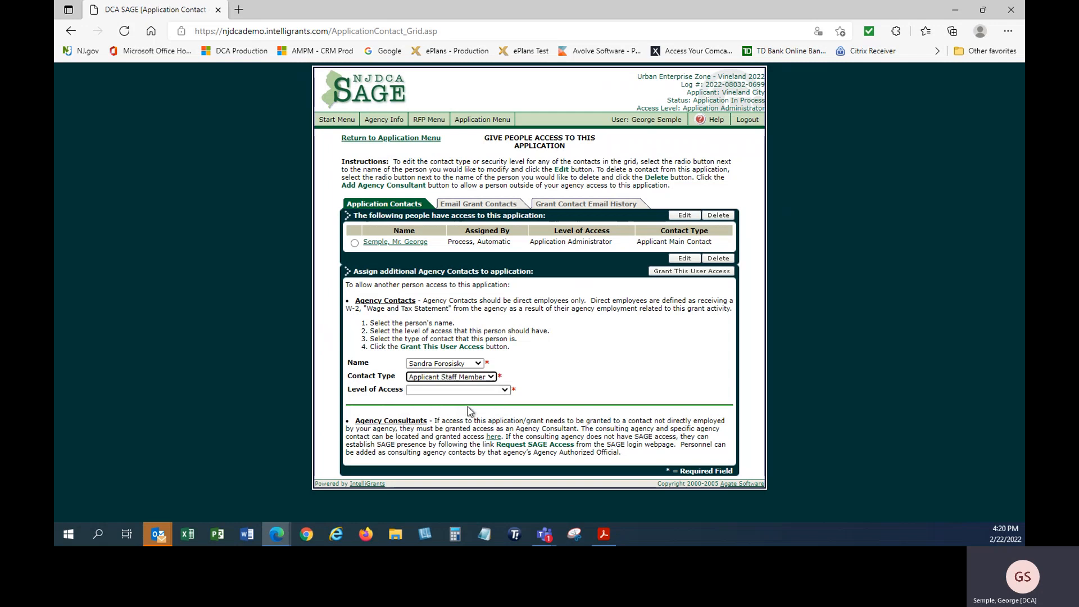
click(505, 390)
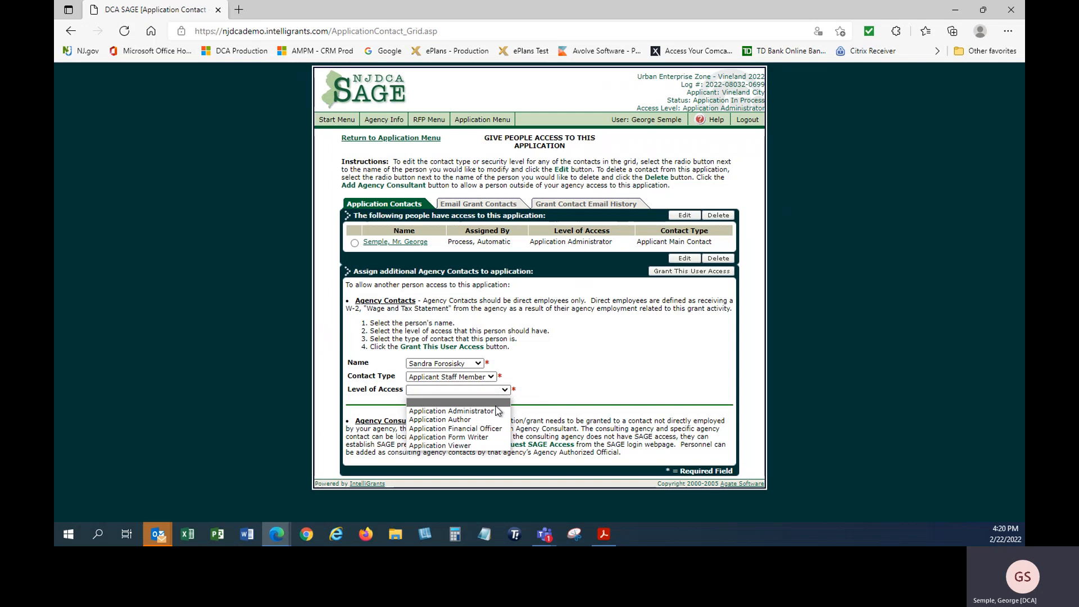
click(468, 437)
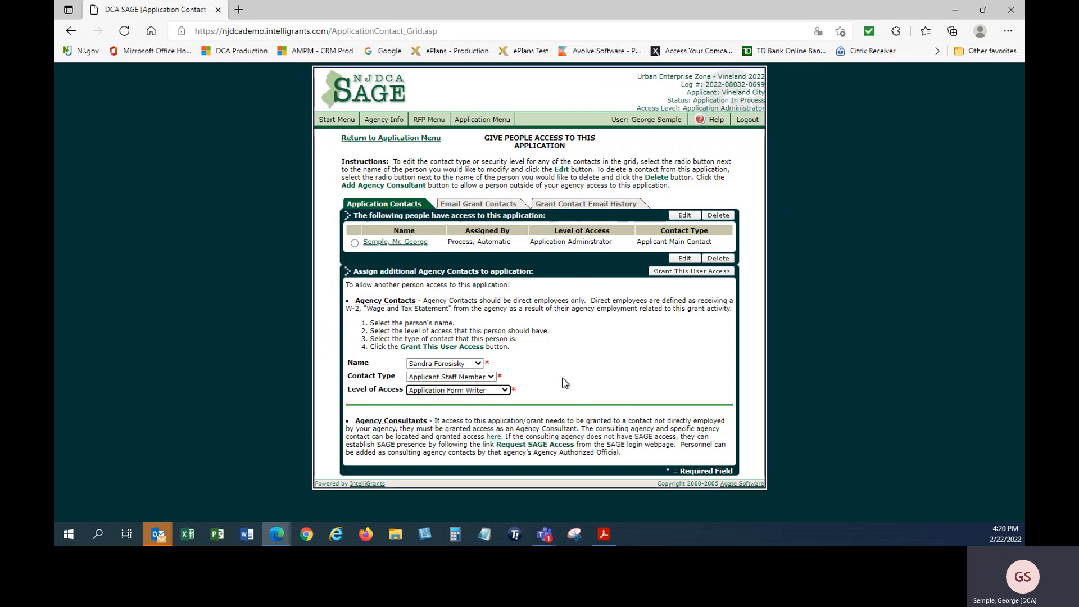
click(672, 271)
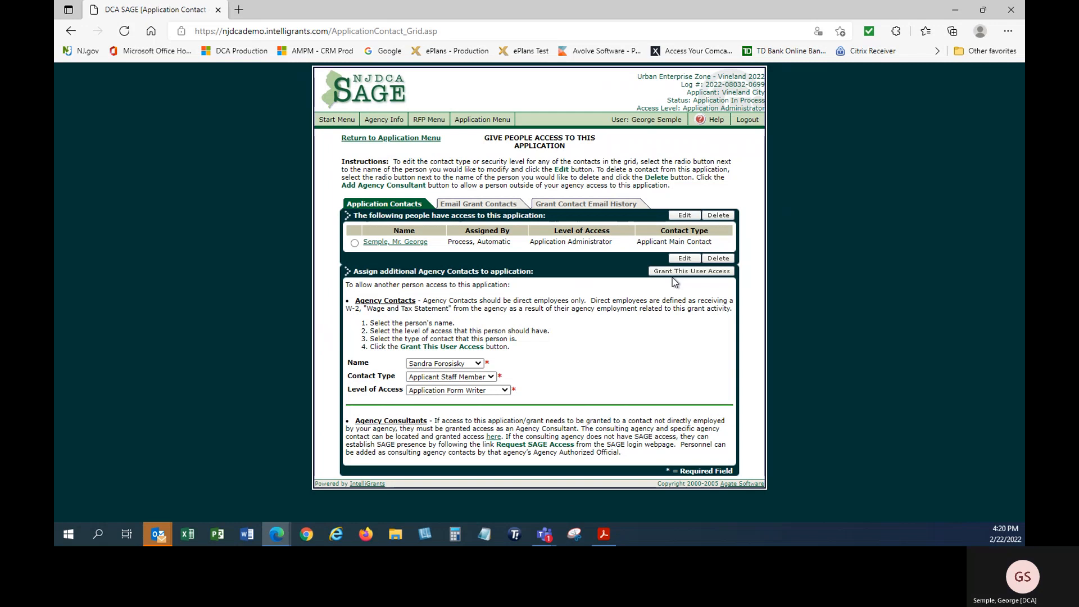
click(675, 272)
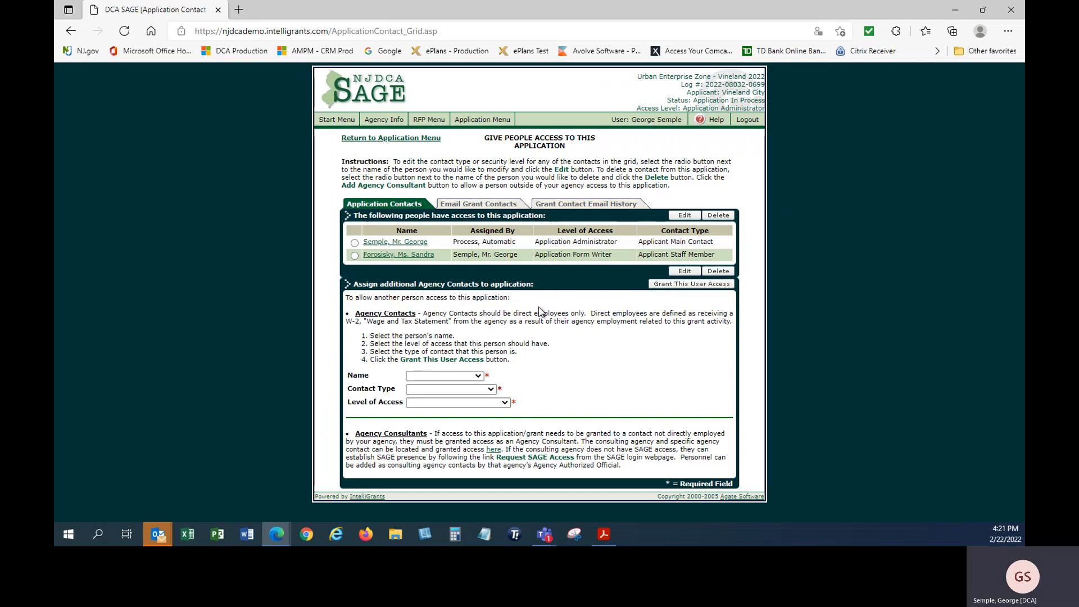
click(475, 120)
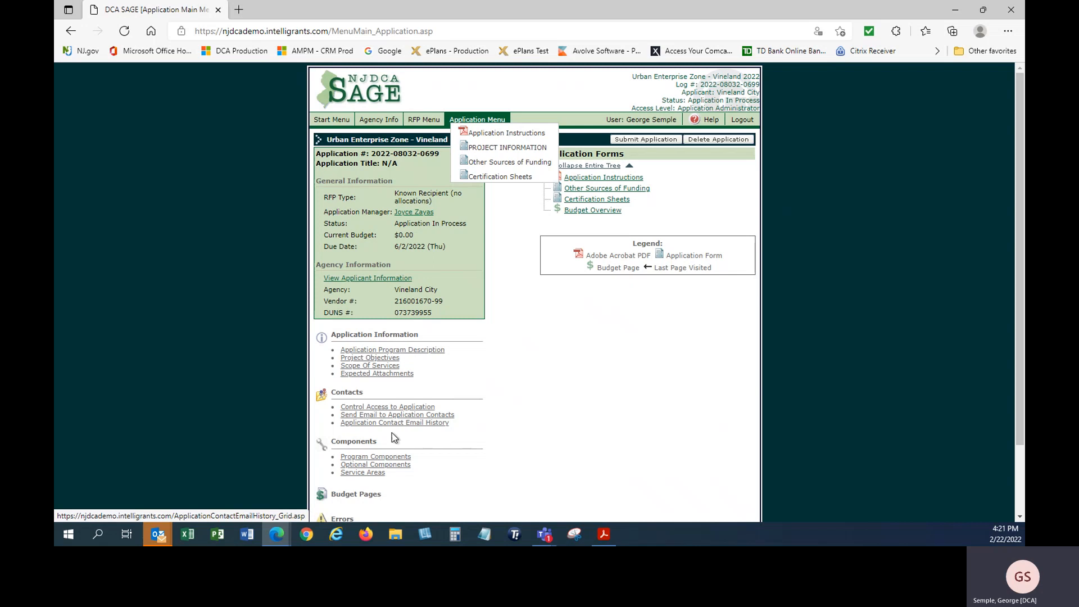
Add an Administrative Budget component named 'Vineland Admin Budget 2022', correcting its spelling typos
click(355, 457)
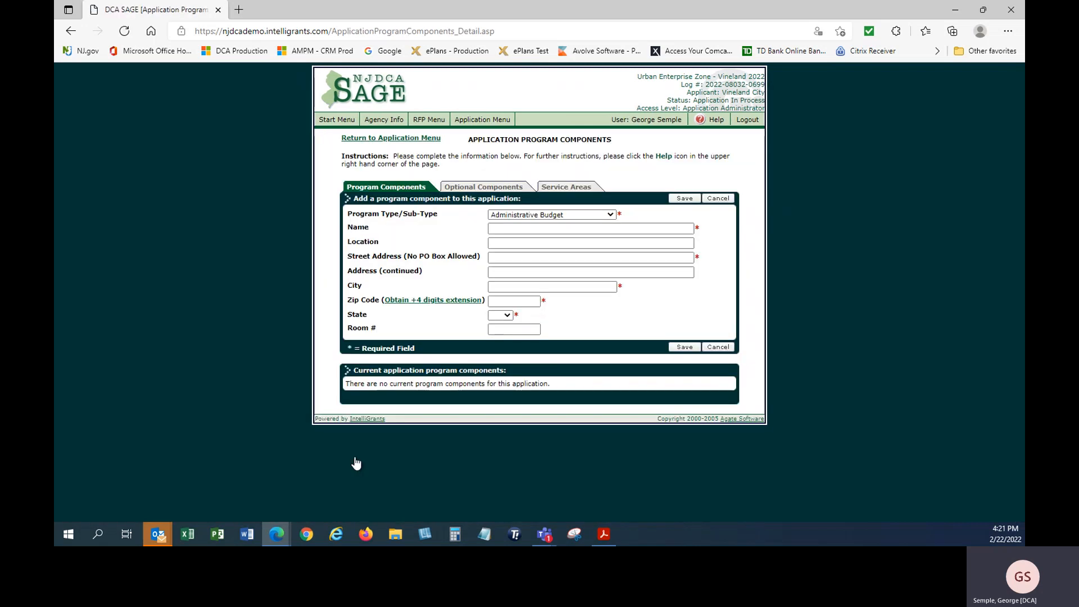
click(611, 216)
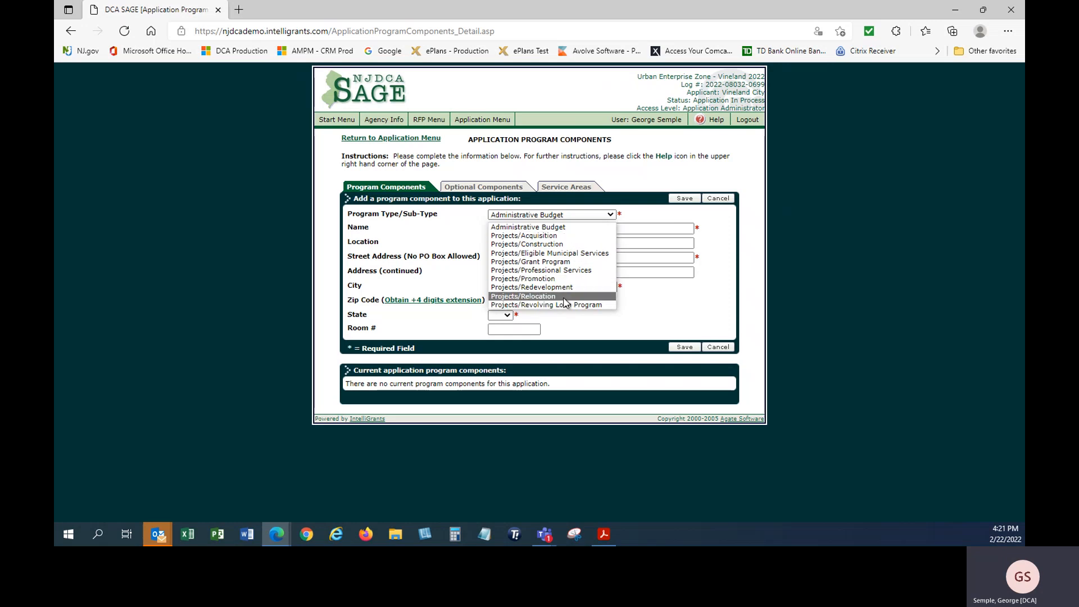
click(557, 228)
click(556, 229)
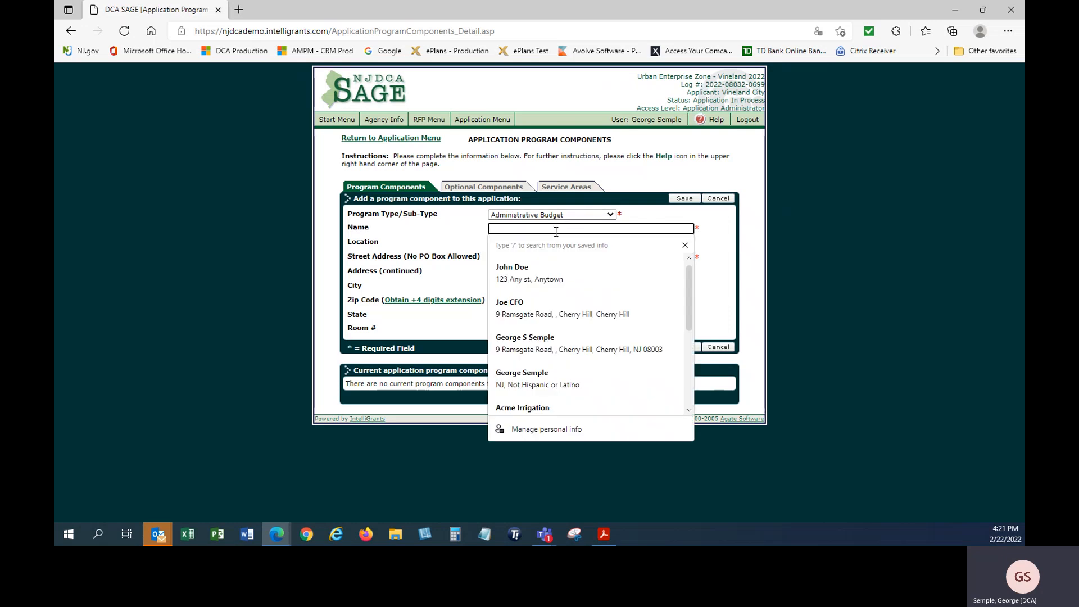
text(Vinvel)
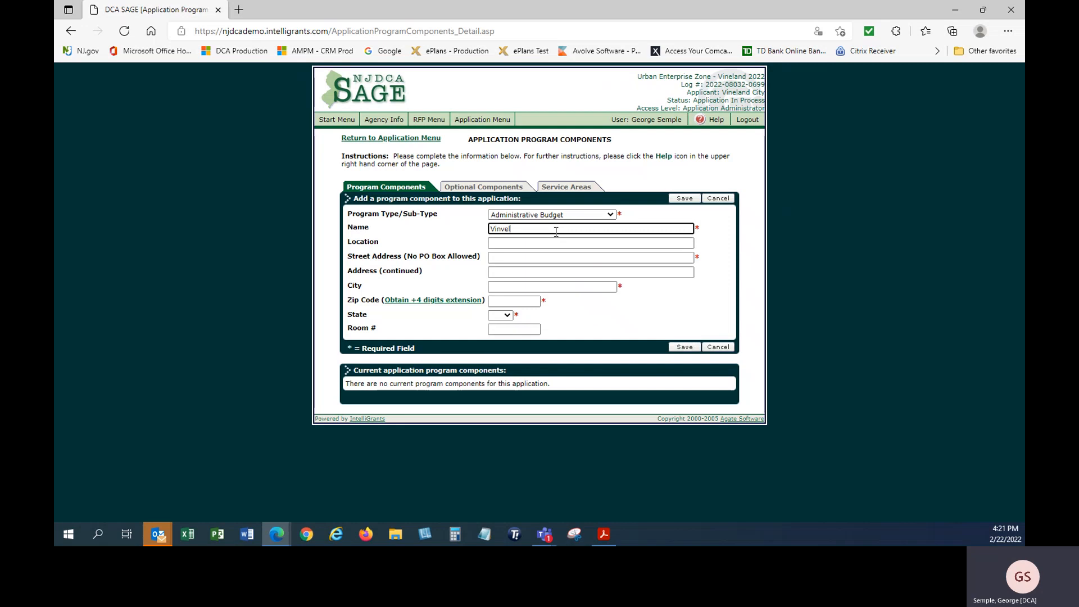
text(and Admin Buudget)
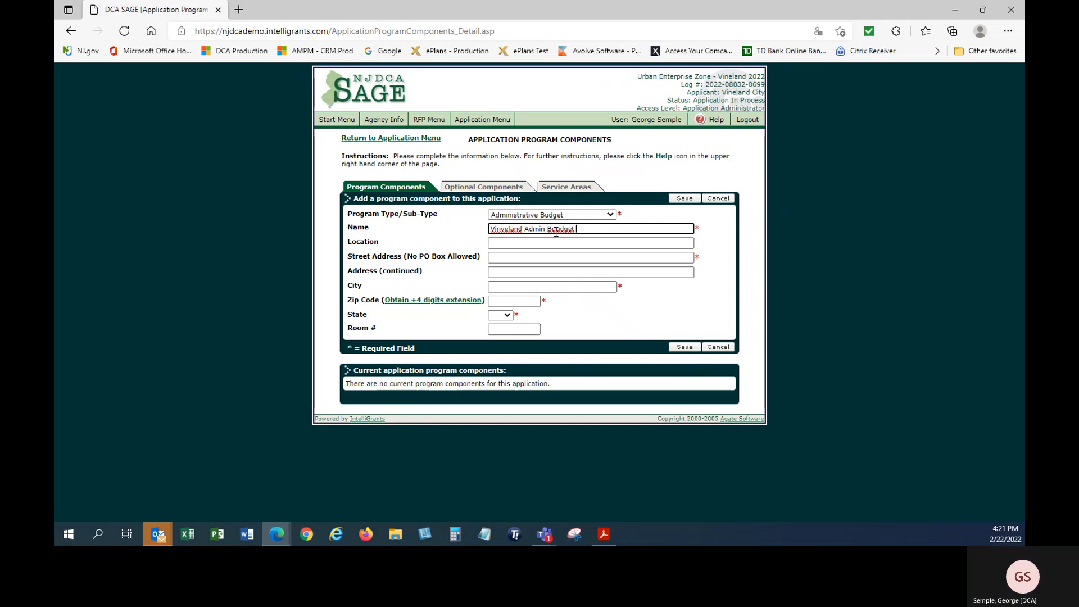
text( 2022)
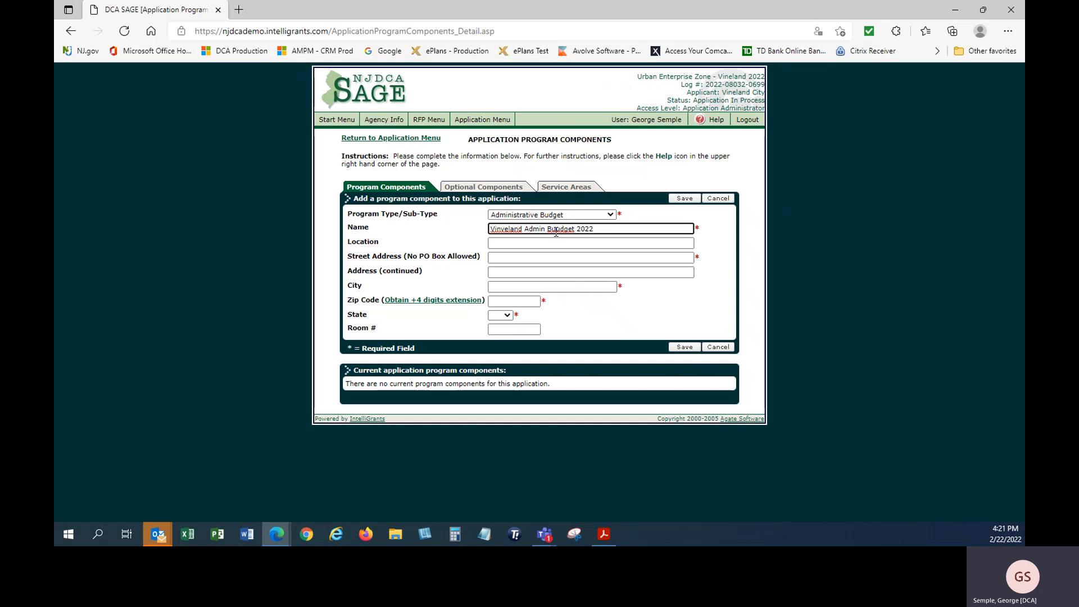
double_click(556, 231)
right_click(556, 236)
click(590, 245)
key(BackSpace)
Paste the program's street address copied from the Acrobat document
click(505, 258)
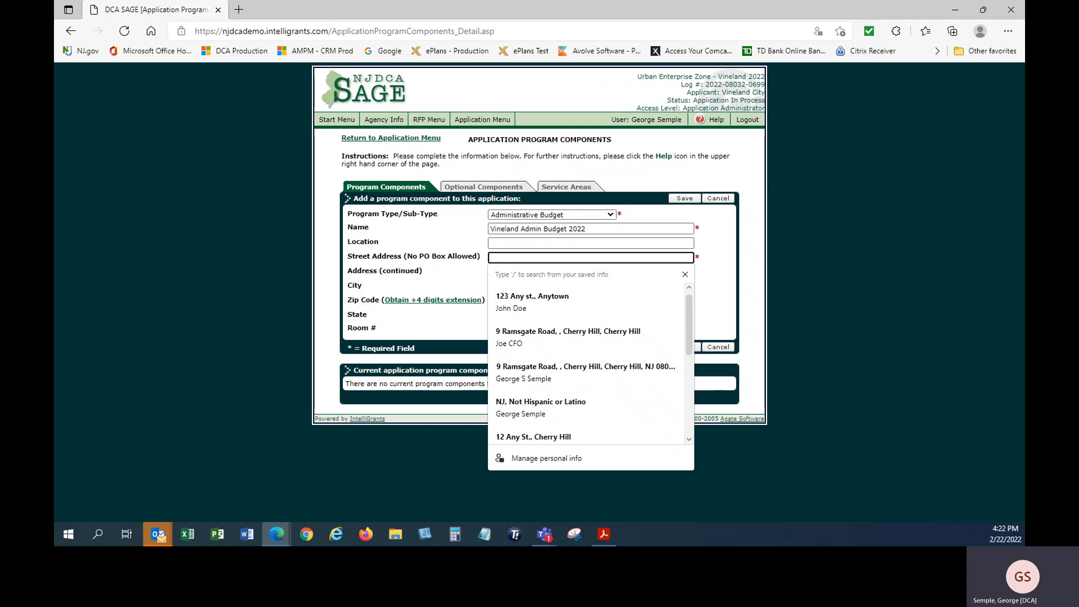
key(alt+Tab)
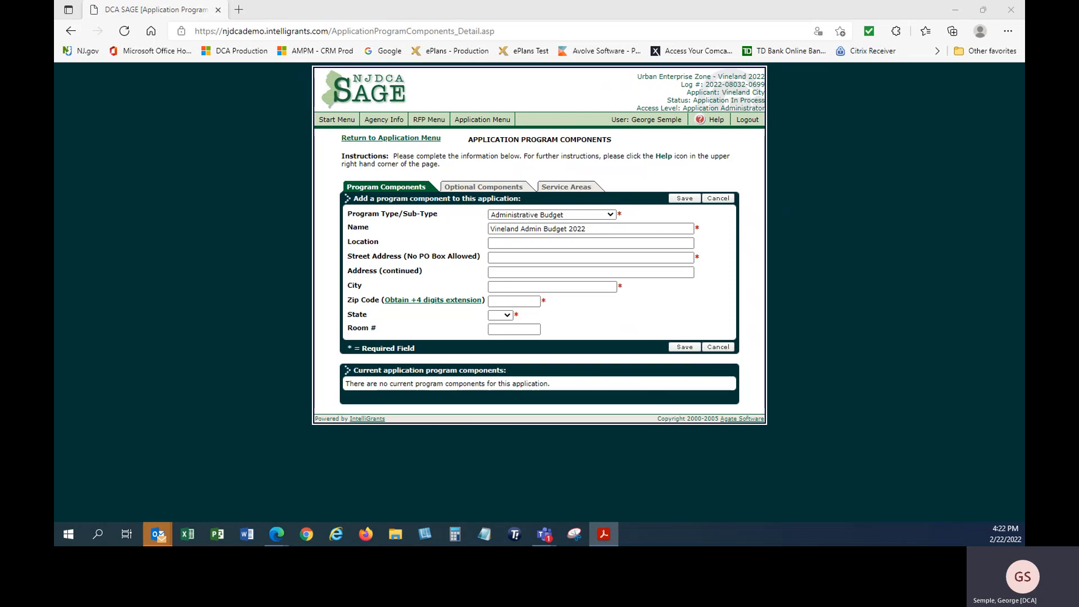
click(508, 257)
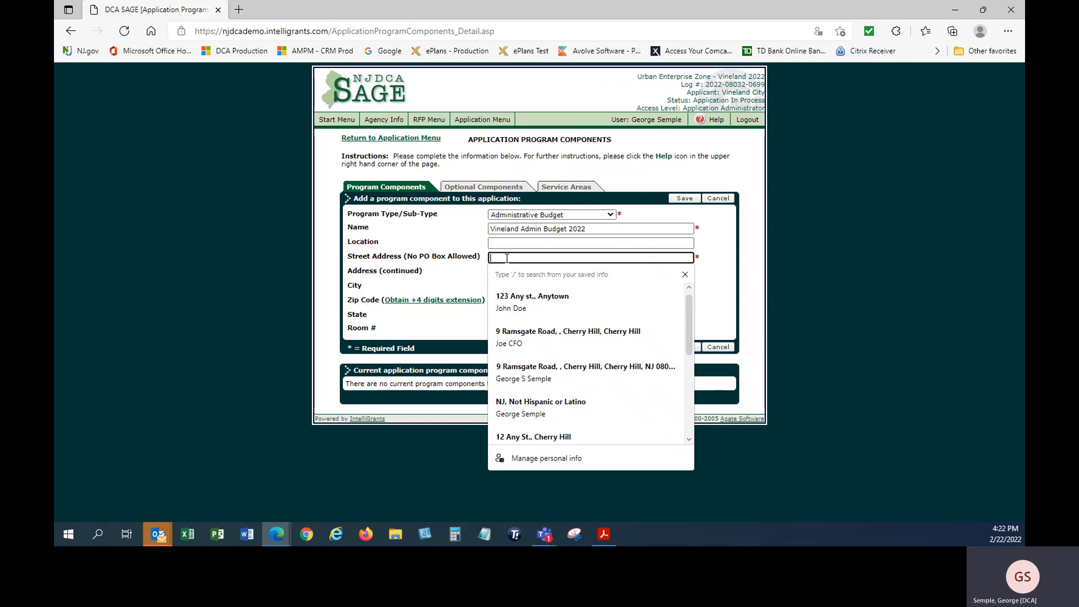
text(640 East Wood Street)
click(719, 253)
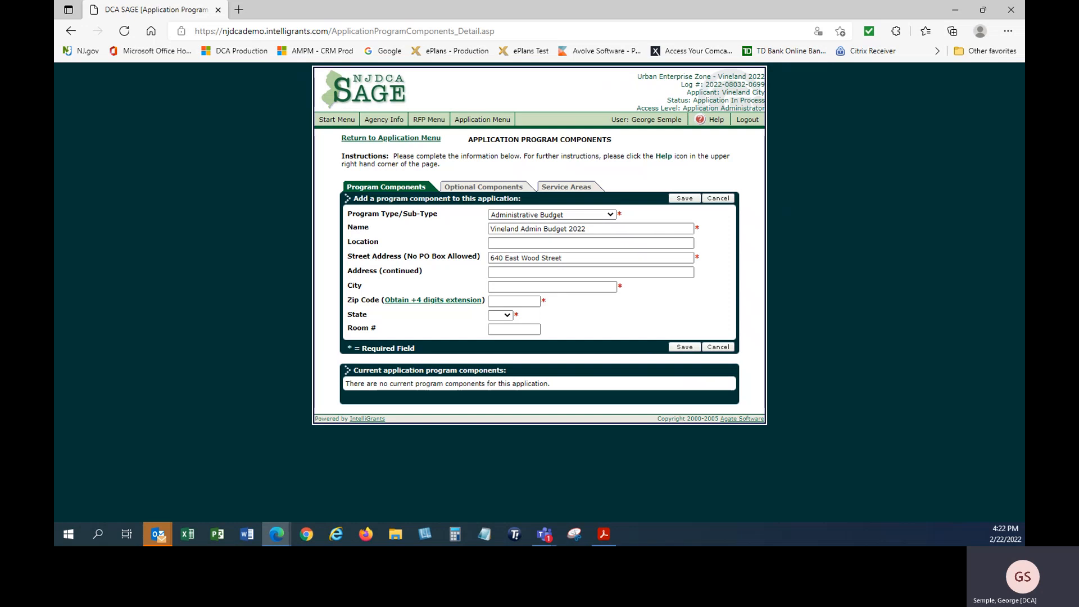
key(alt+Tab)
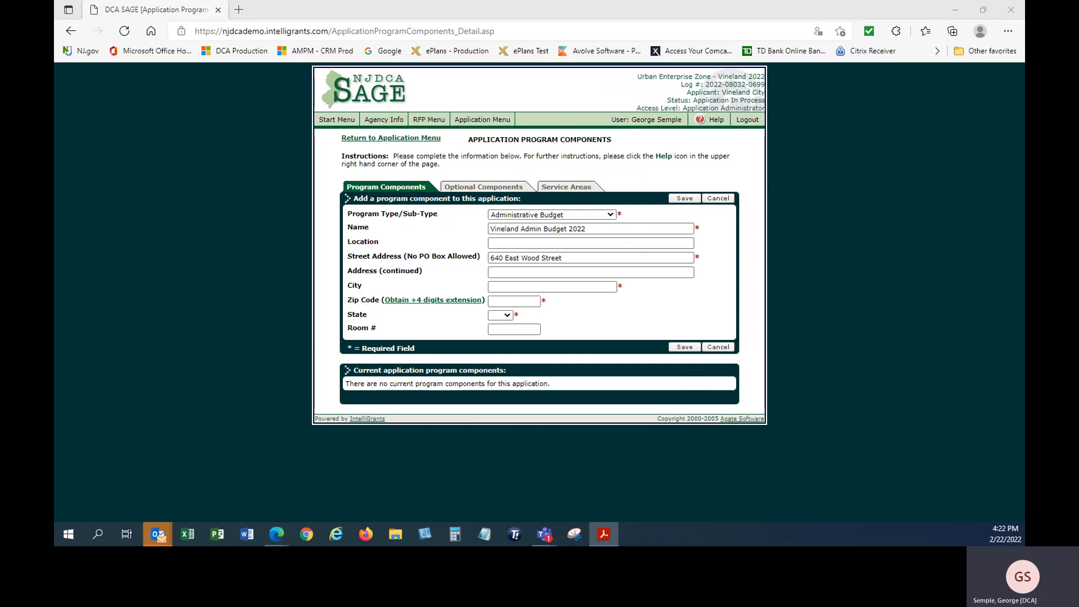
Enter city Vineland, paste the ZIP code, choose state NJ, and save the component
click(511, 288)
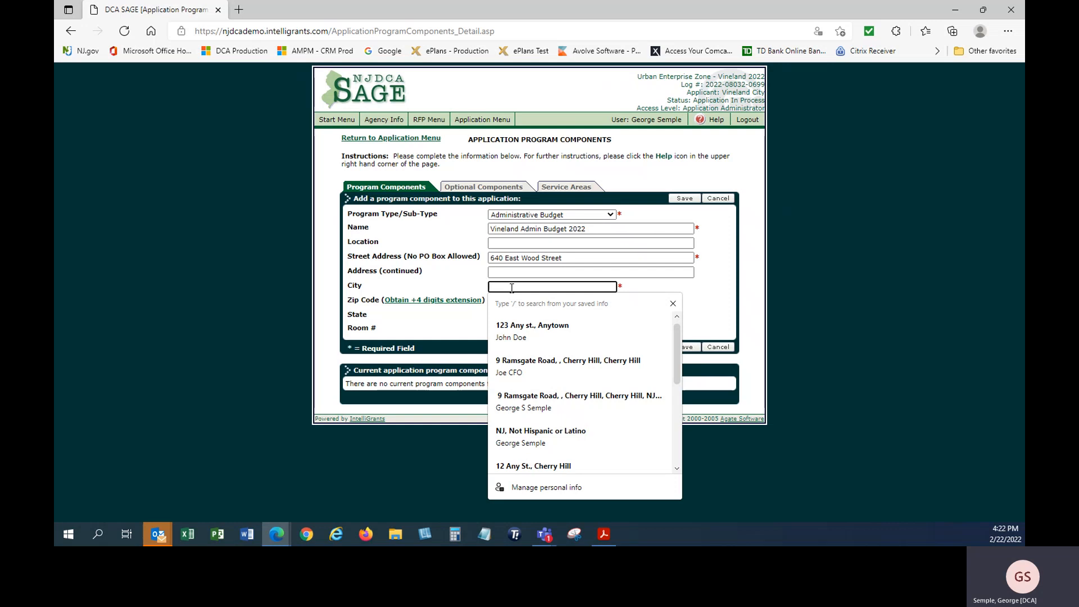
text(Vineland)
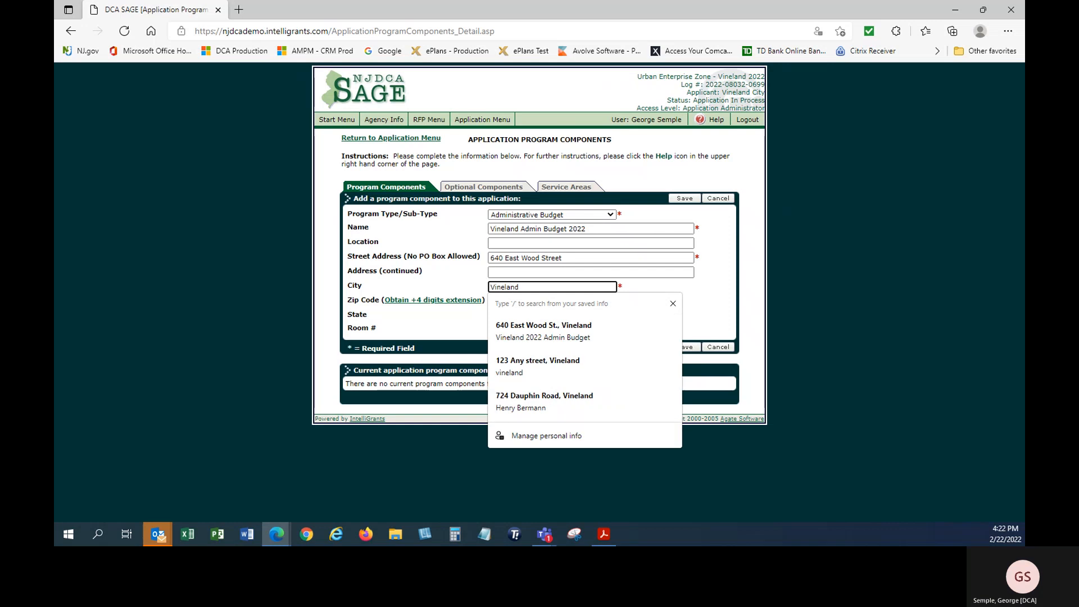
key(alt+Tab)
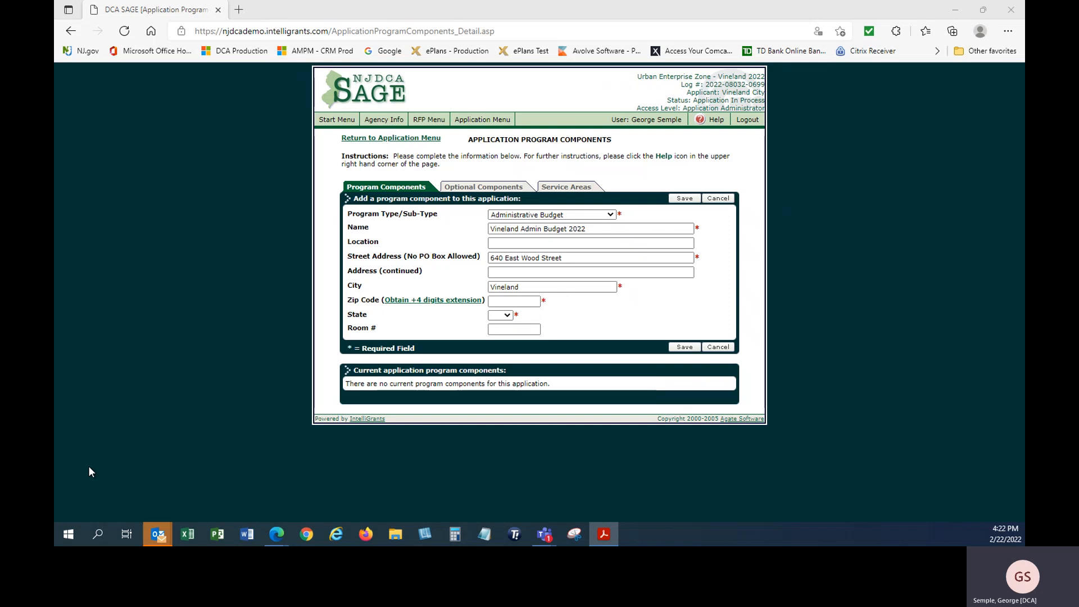
click(512, 301)
right_click(512, 302)
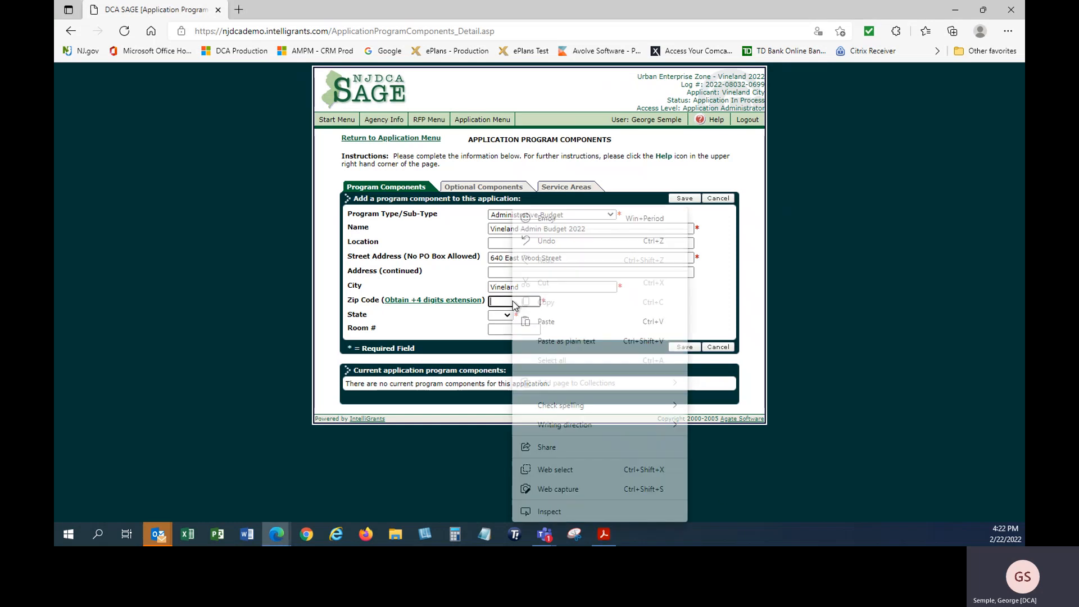
click(542, 325)
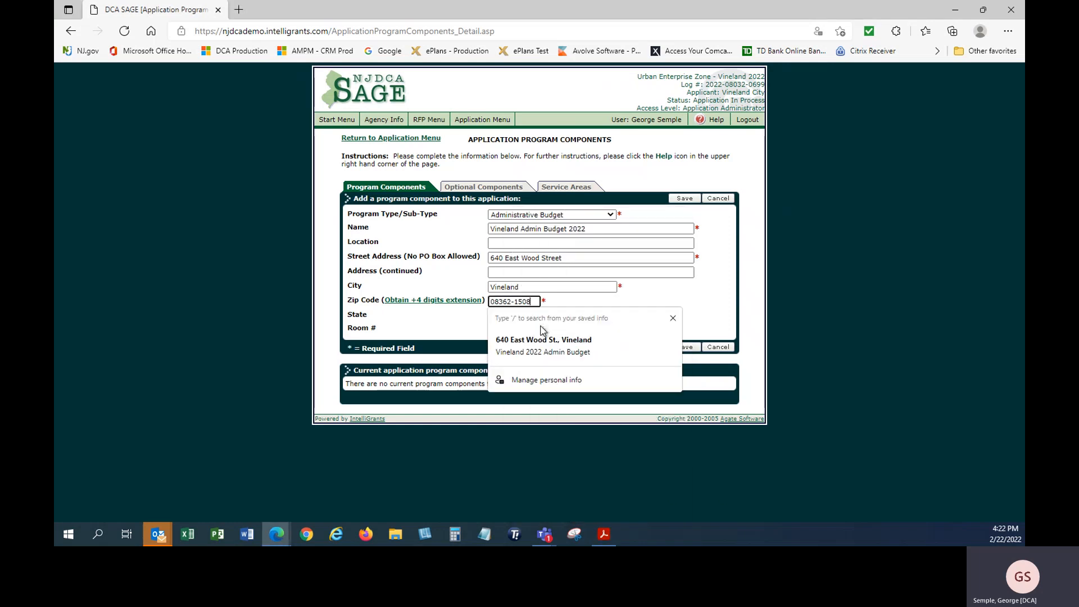
click(589, 304)
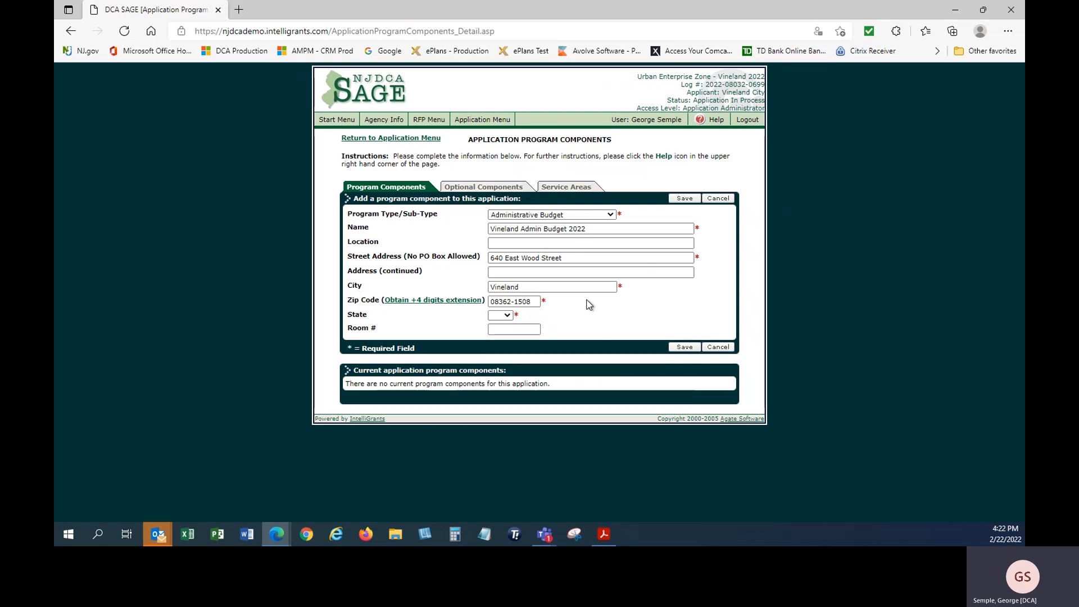
click(502, 315)
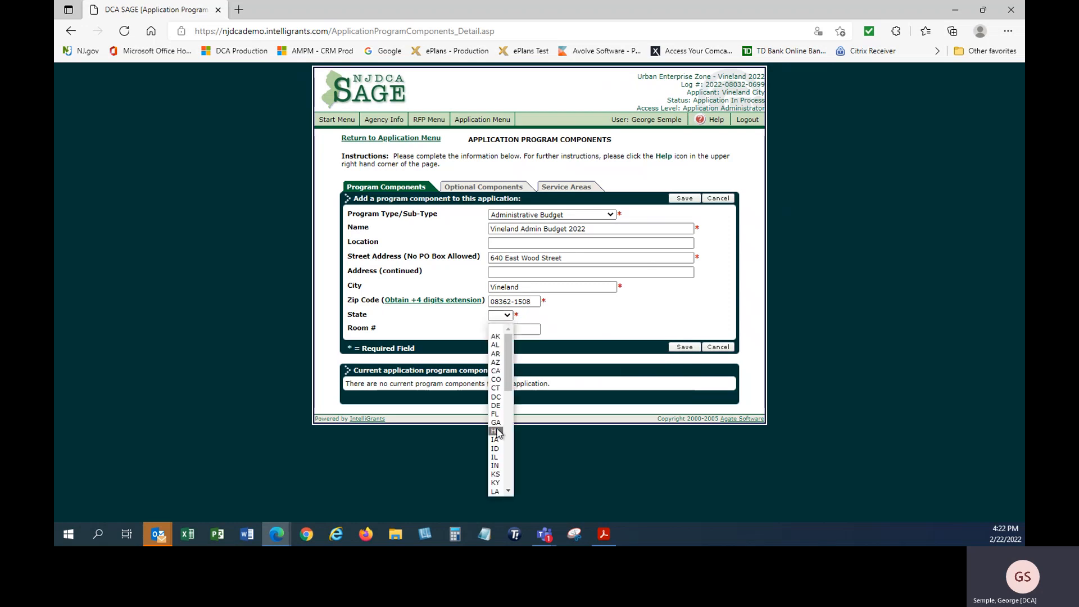
key(n)
key(n)
key(n)
key(n)
key(n)
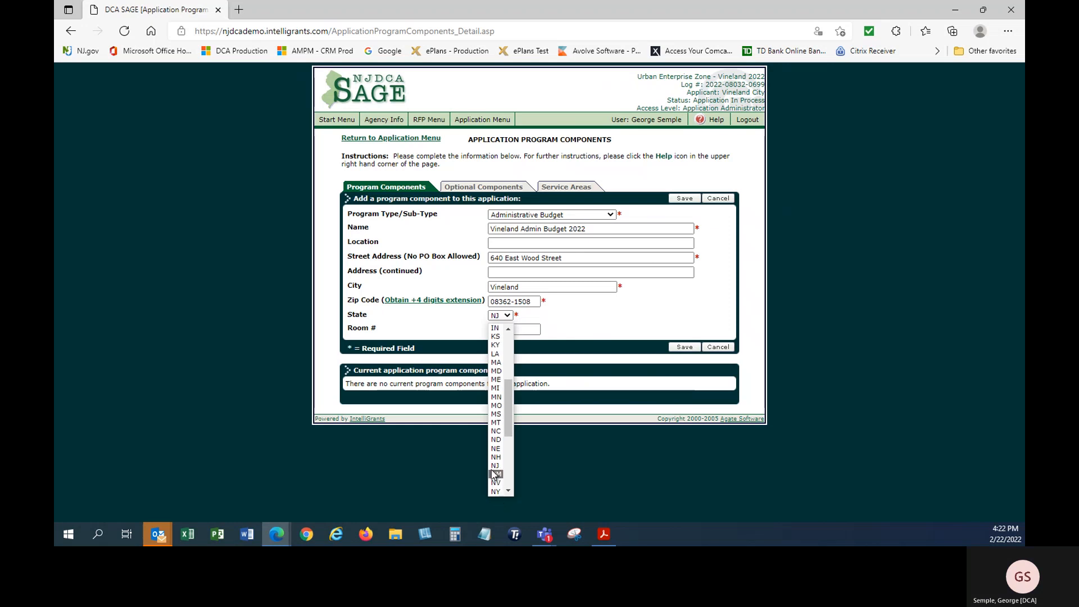
click(495, 492)
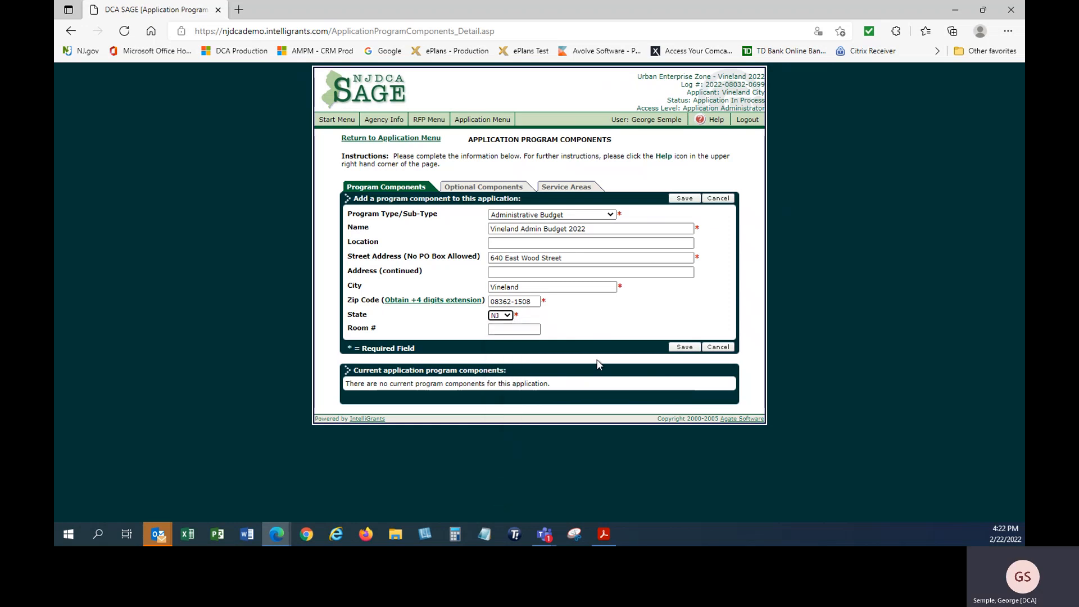
click(682, 348)
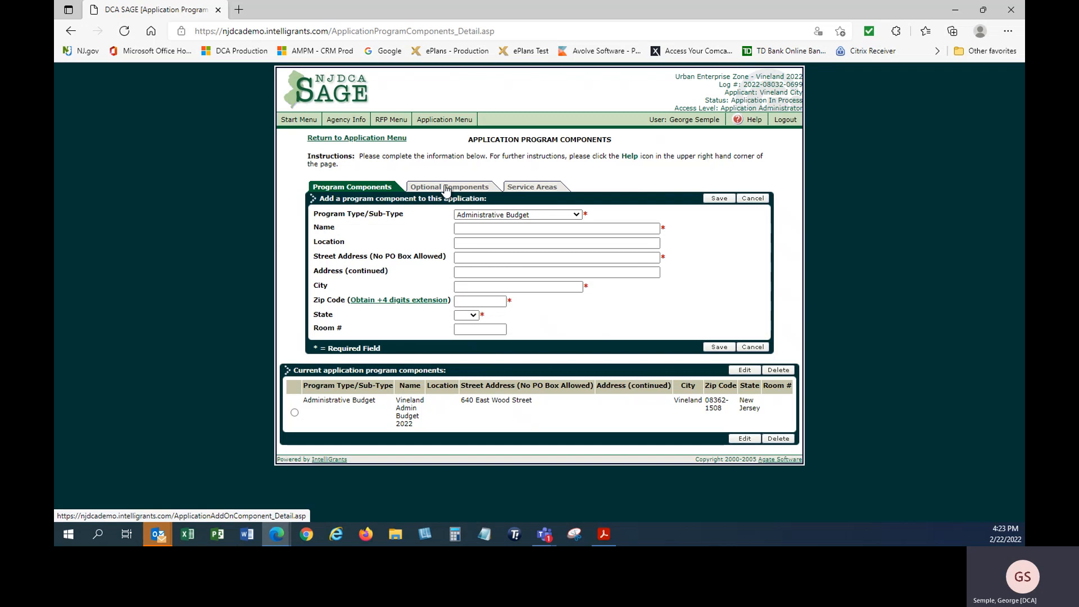
Add City of Vineland from 0600: Cumberland as a service area, then return to the application menu
click(537, 189)
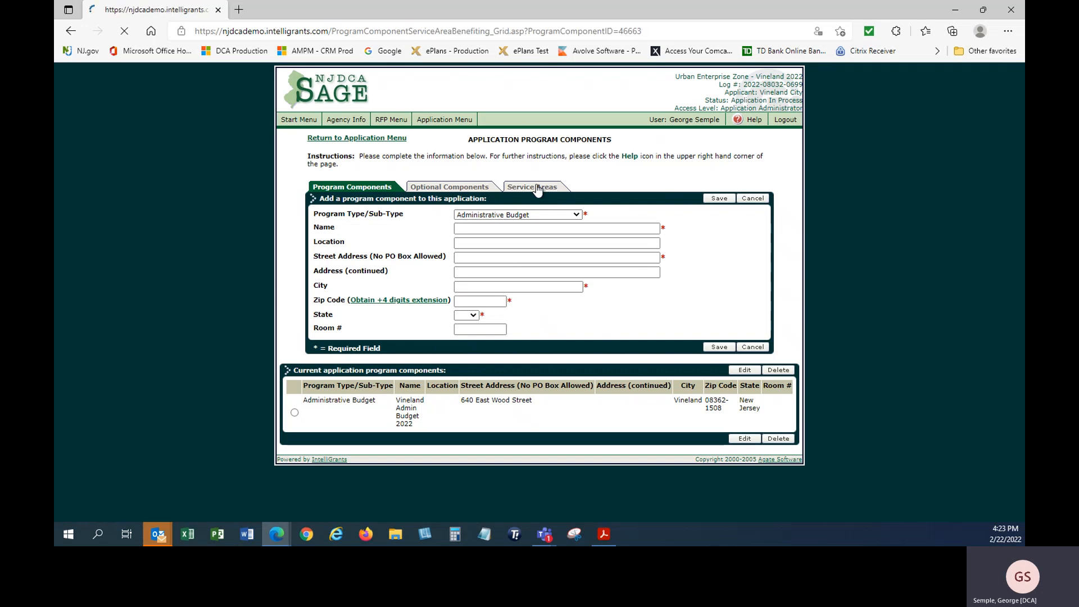
scroll(535, 176, down, 1)
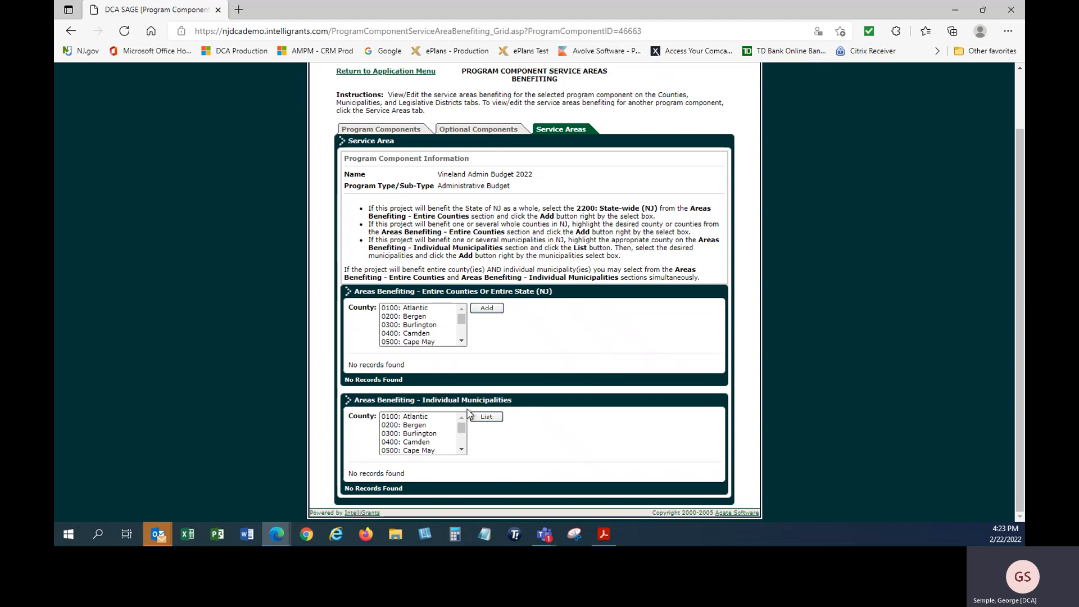
click(461, 452)
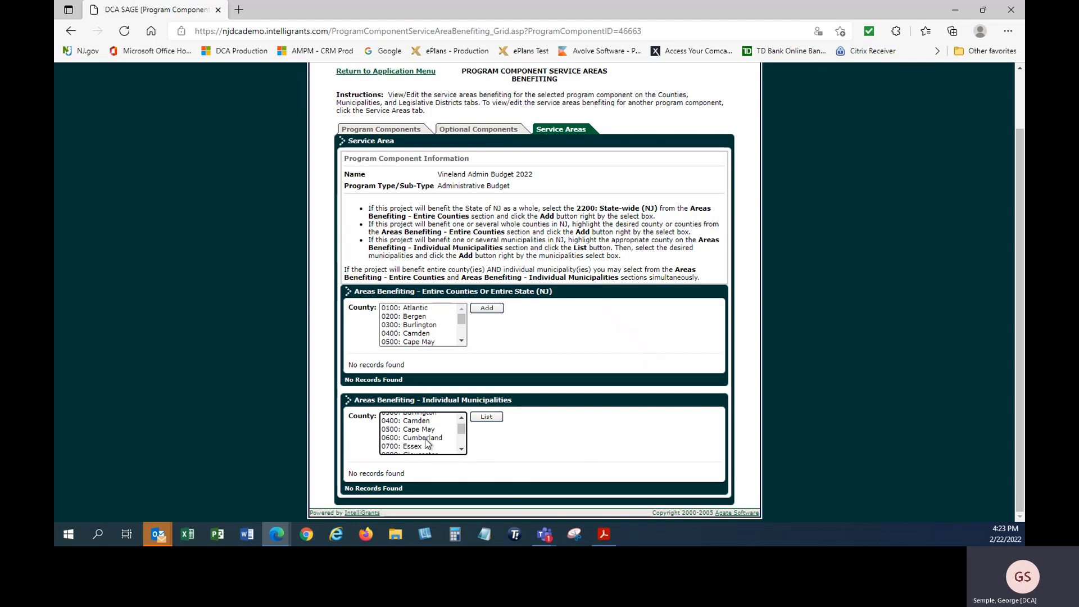
click(424, 438)
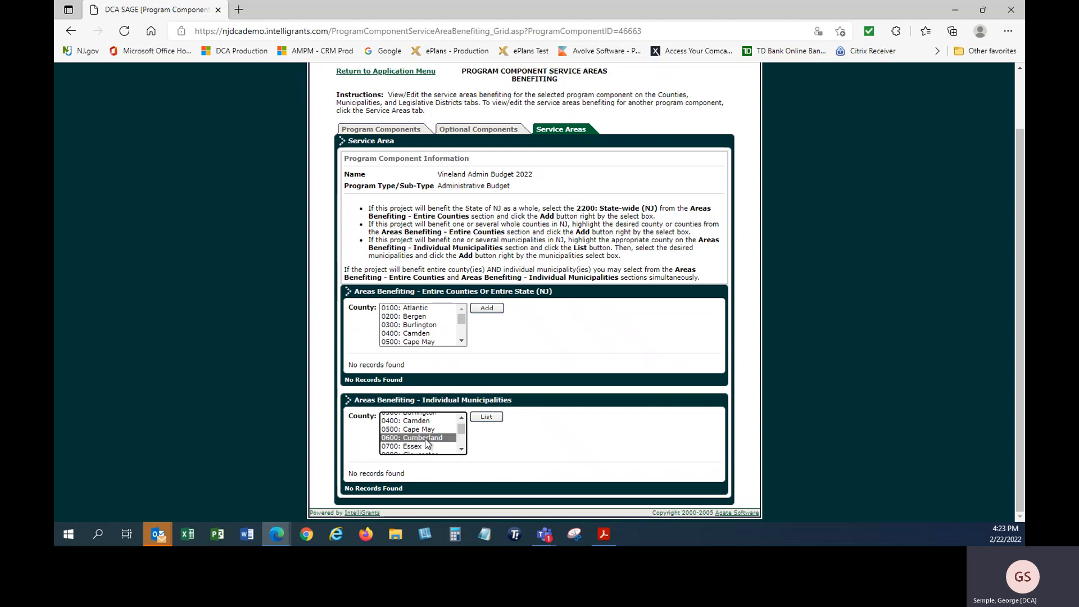
click(486, 418)
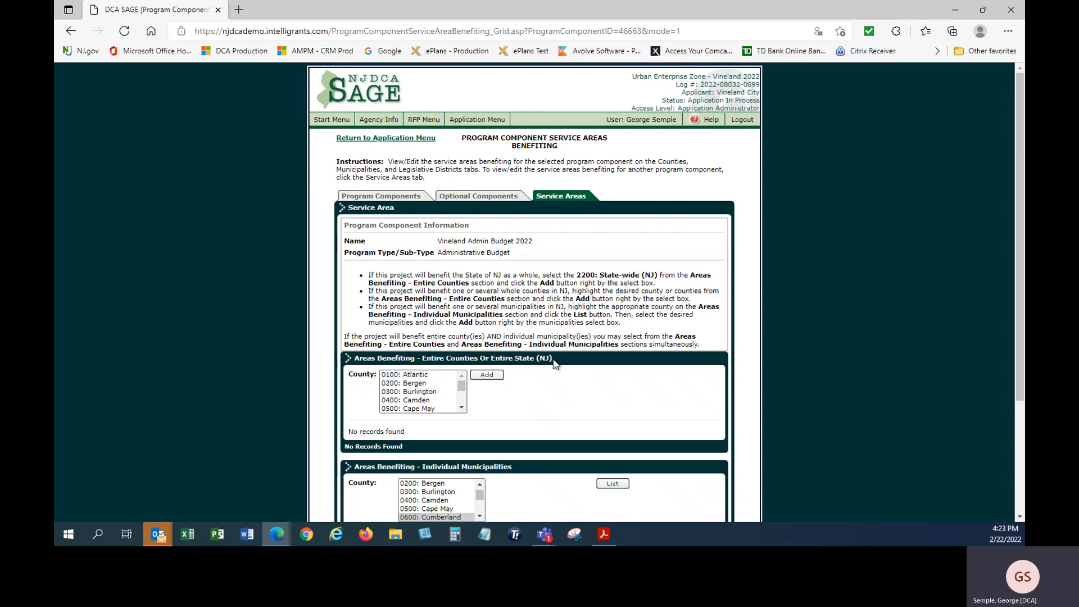
scroll(558, 346, down, 3)
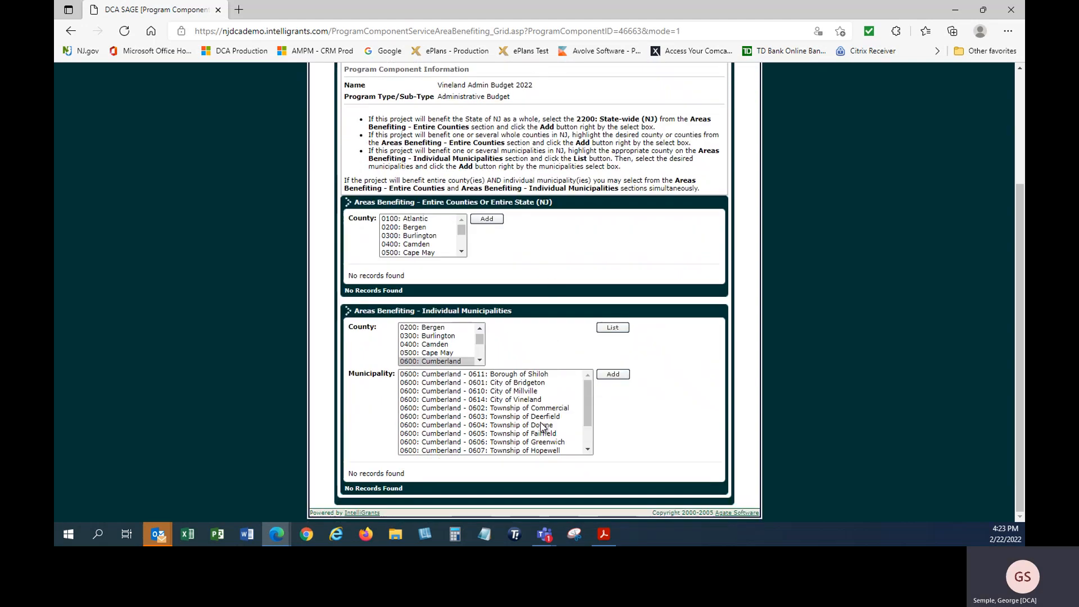
click(501, 400)
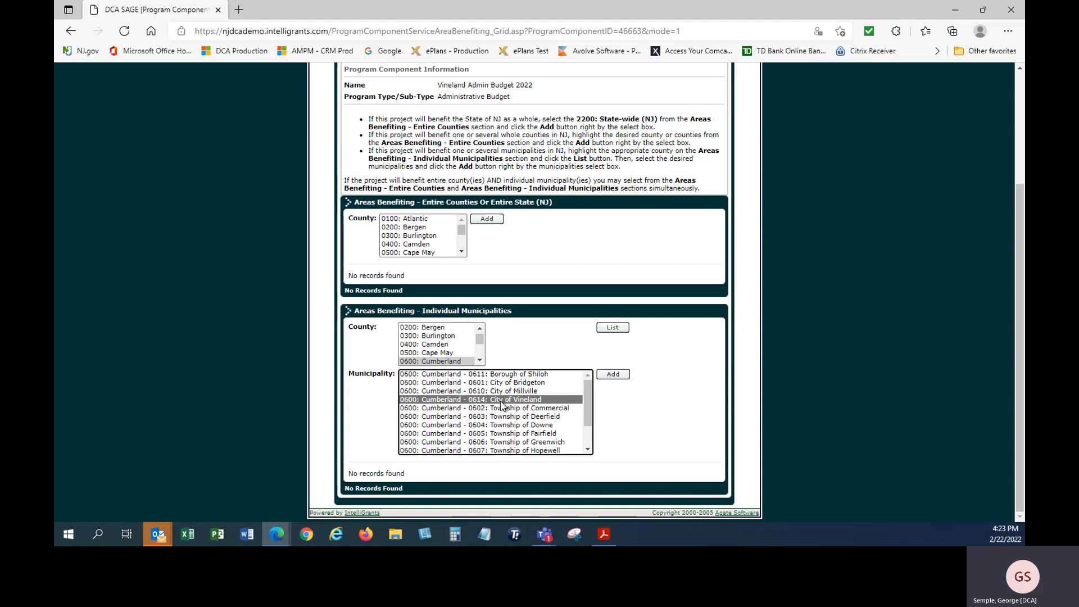
click(613, 374)
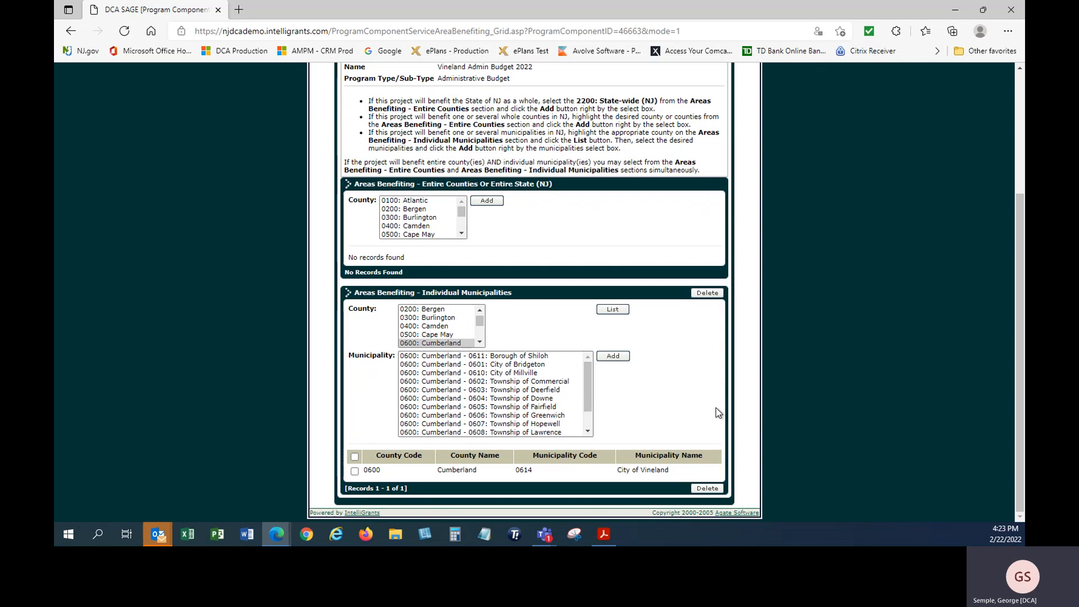
scroll(716, 408, up, 4)
click(464, 119)
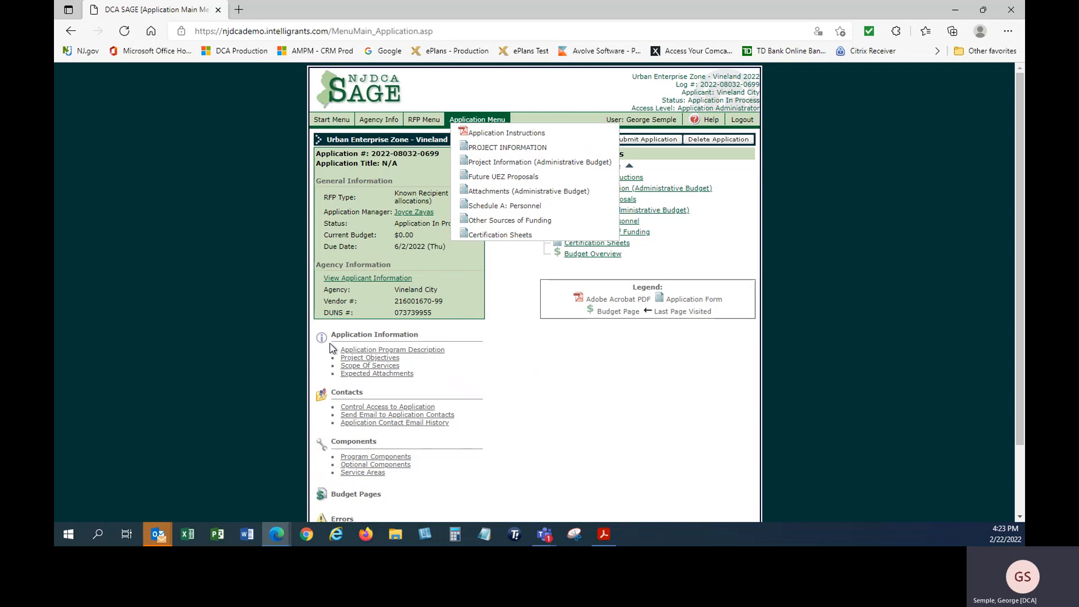
Edit the program description, setting the title to Fiscal Year 2022 Administrative Budget
click(364, 353)
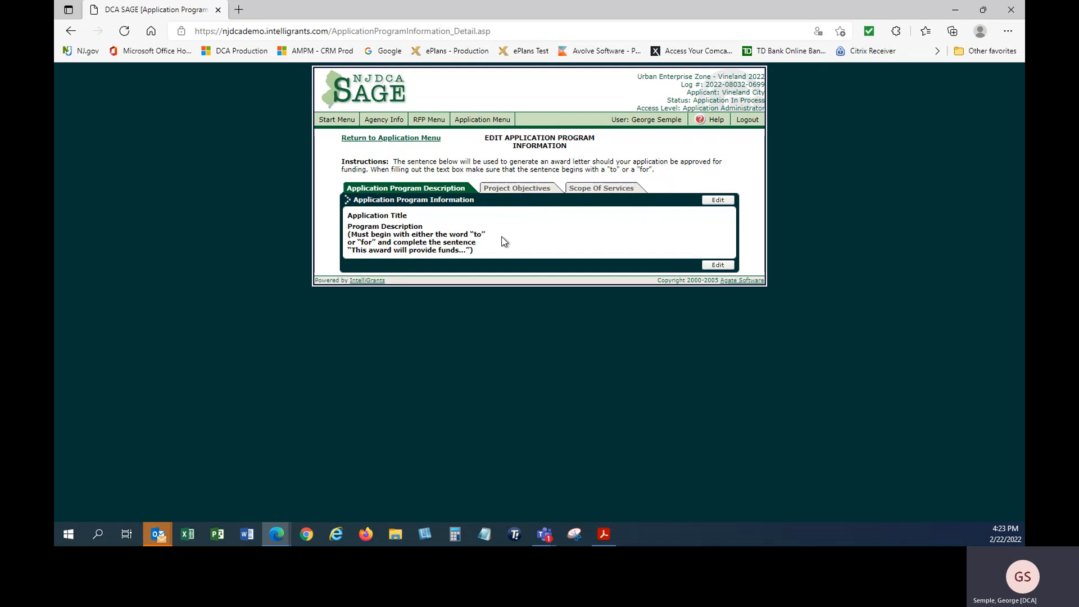
click(718, 201)
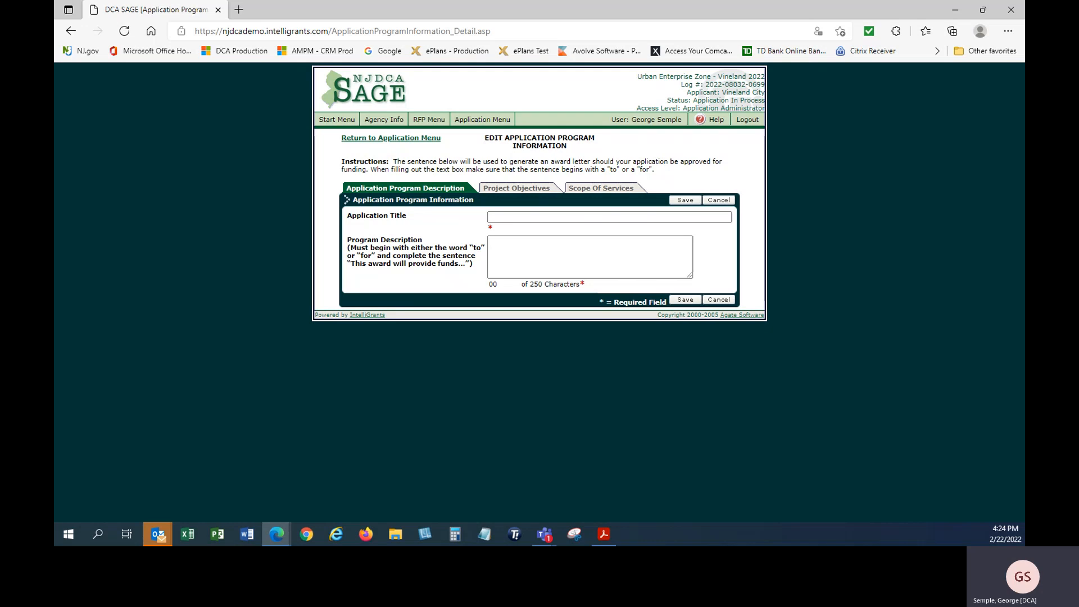
key(alt+Tab)
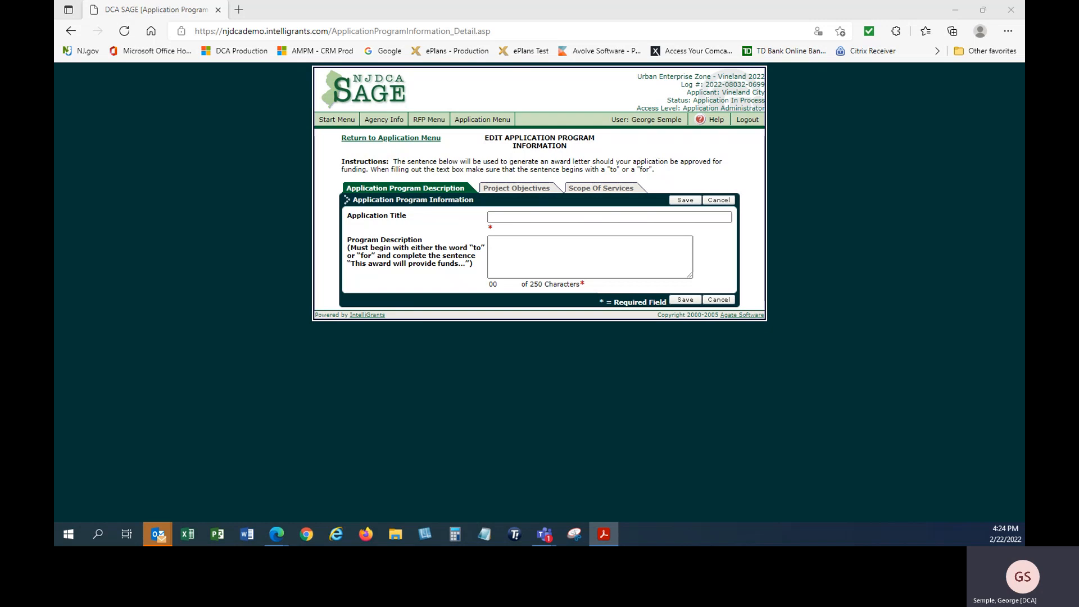
click(515, 215)
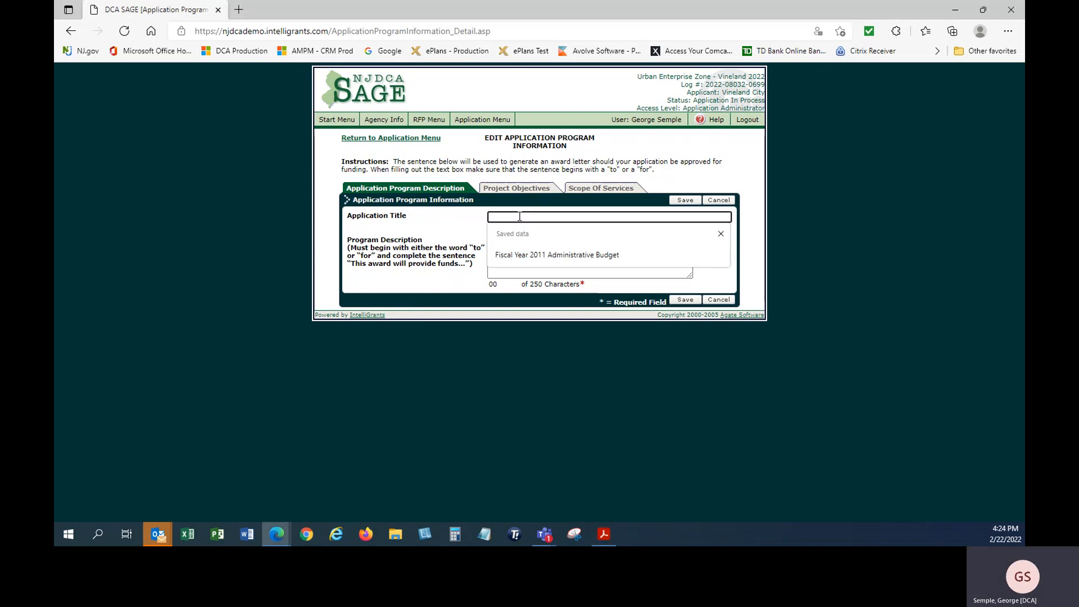
click(523, 254)
click(541, 218)
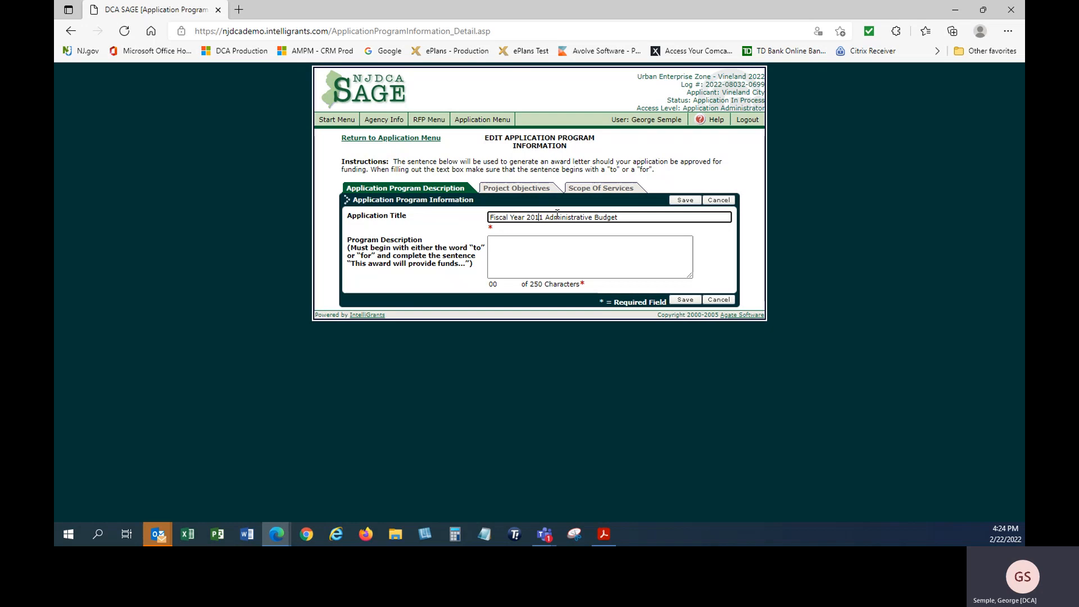
key(BackSpace)
key(BackSpace)
text(22)
Paste the program description text and save it
key(alt+Tab)
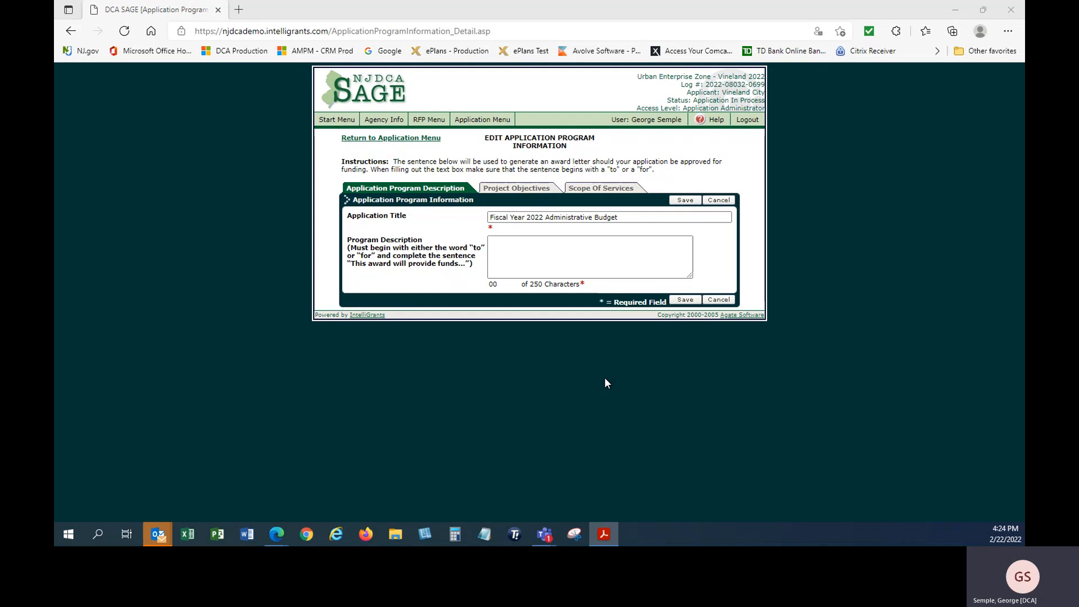
click(561, 256)
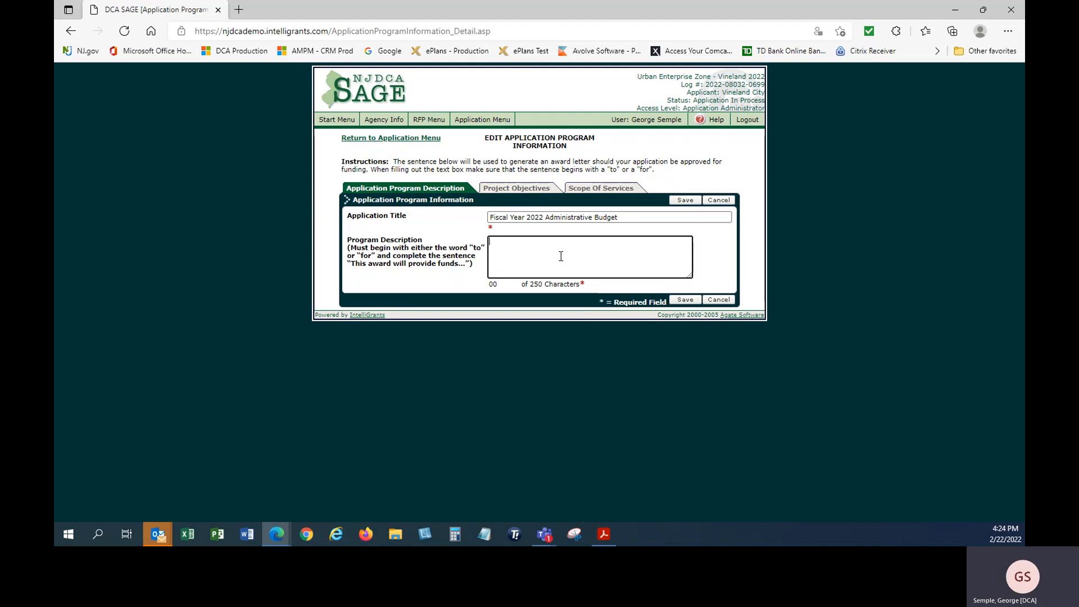
text(to provide funds as an initial increment towards the municipality's projected Fiscal Year 2011 total Urban Enterprise Zone administrative budget.)
click(684, 302)
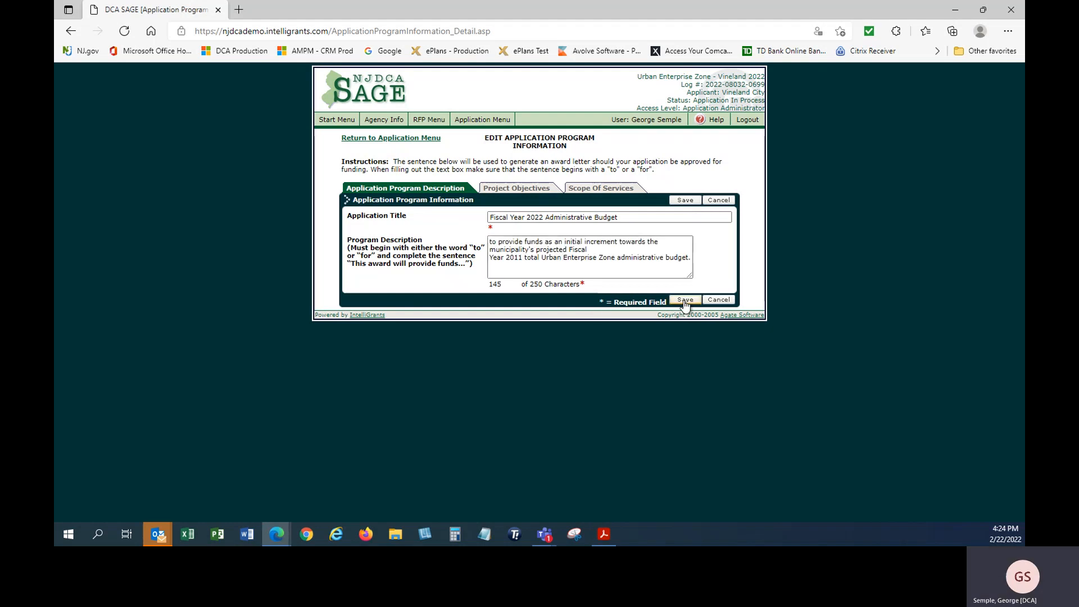
click(684, 302)
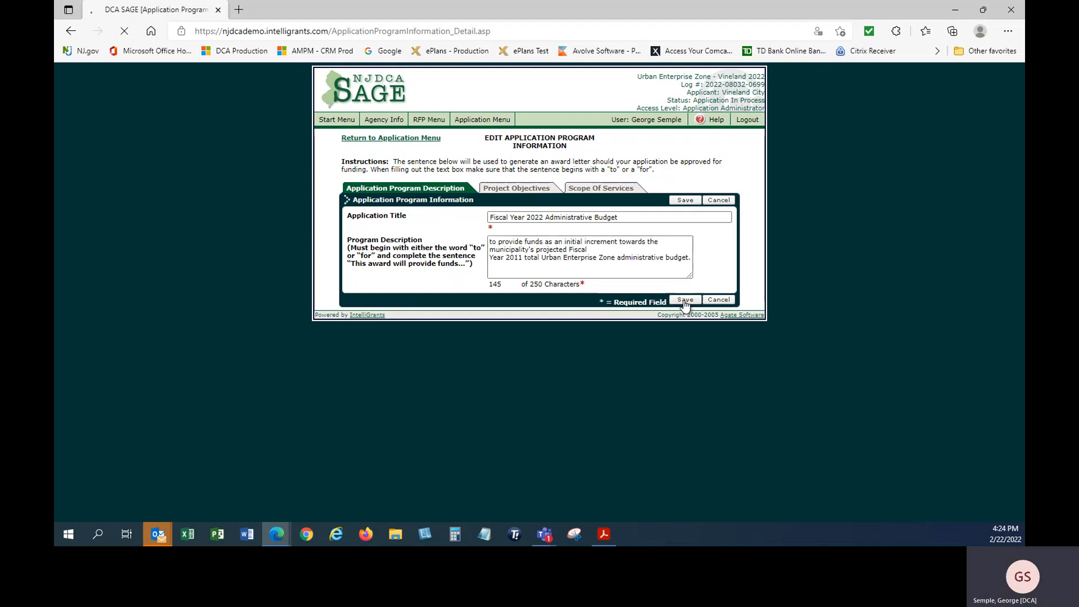
click(531, 189)
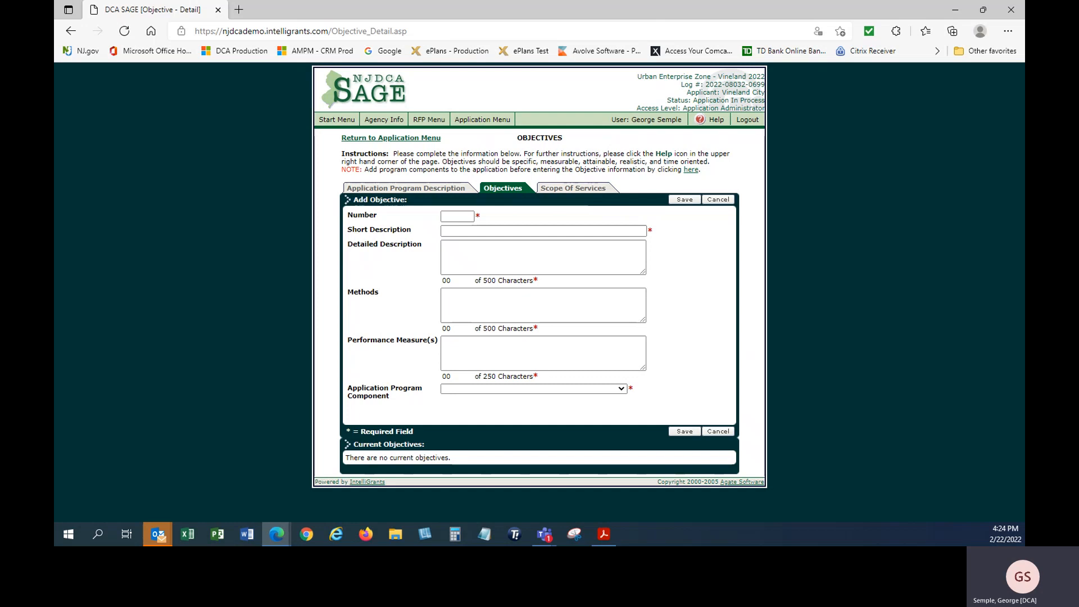
Enter objective number 1, short description Enterprise Zone Development Corporation, and paste its detailed description
key(alt+Tab)
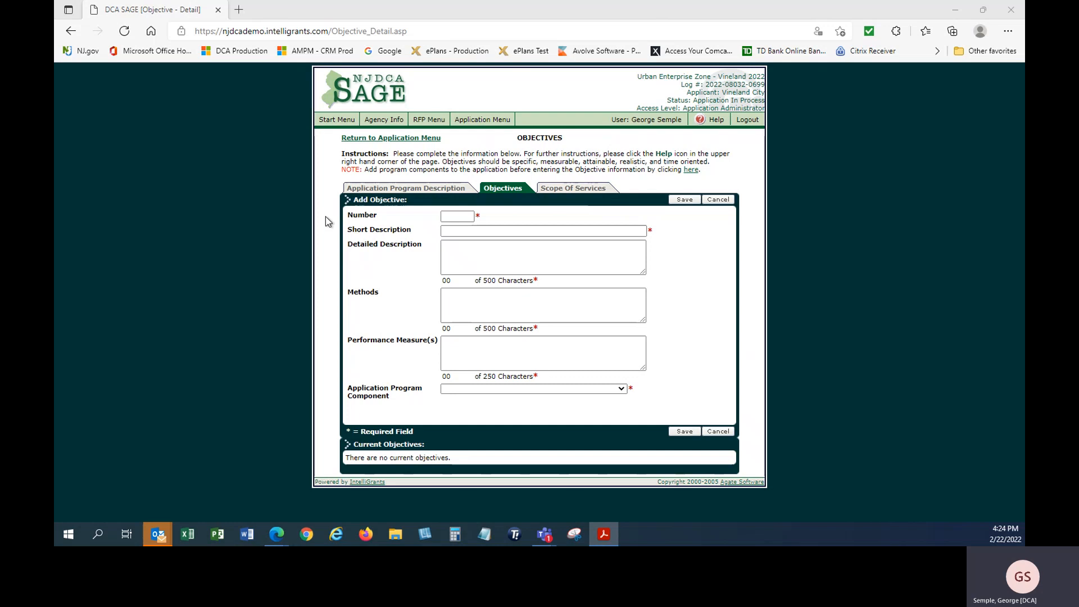
click(452, 219)
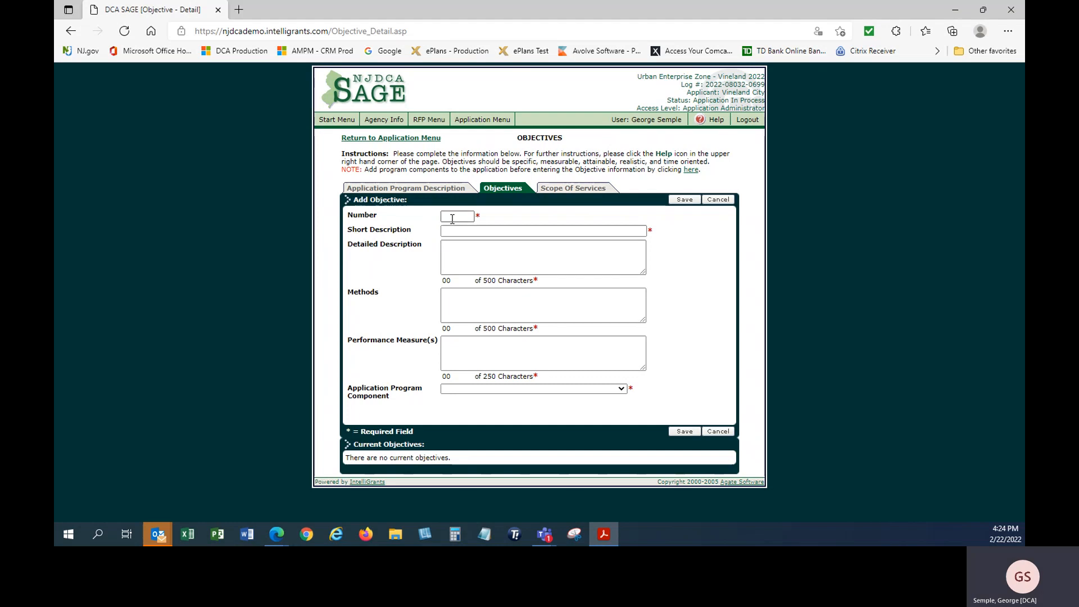
click(452, 219)
text(1)
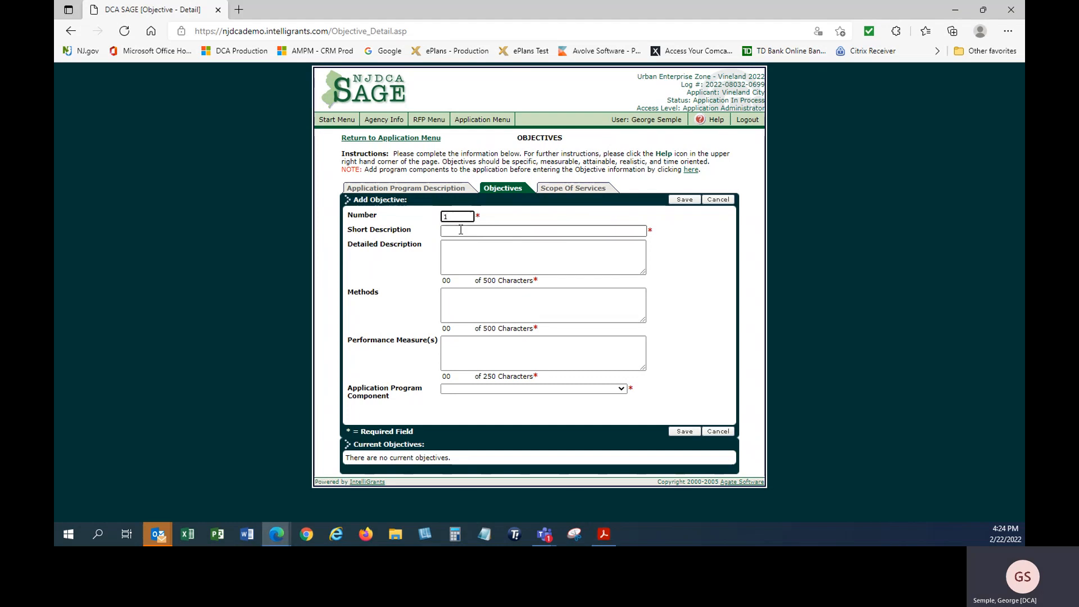
click(460, 230)
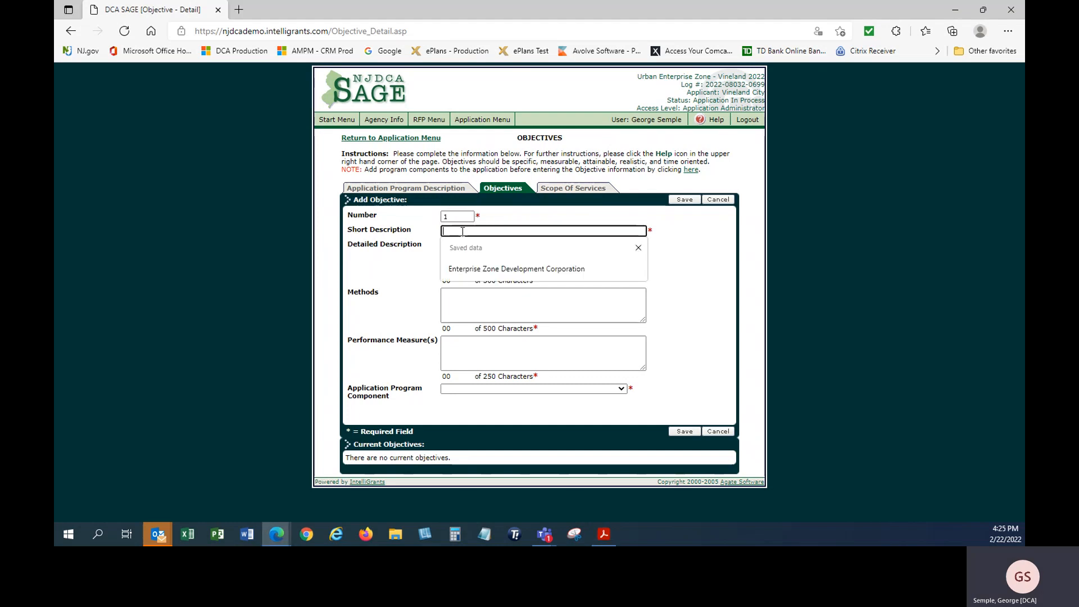
click(470, 269)
click(453, 253)
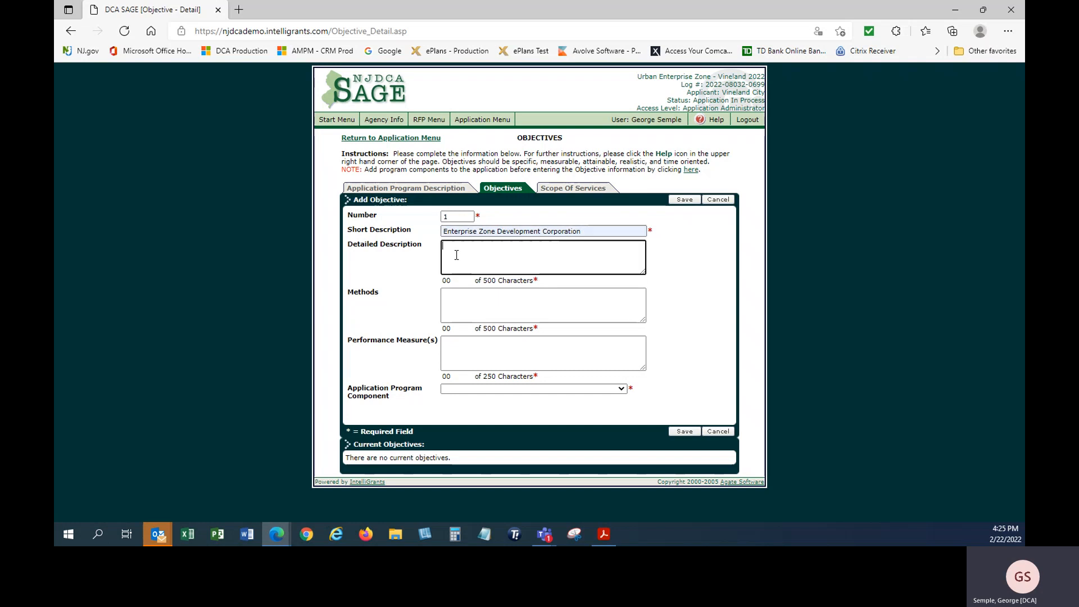
key(alt+Tab)
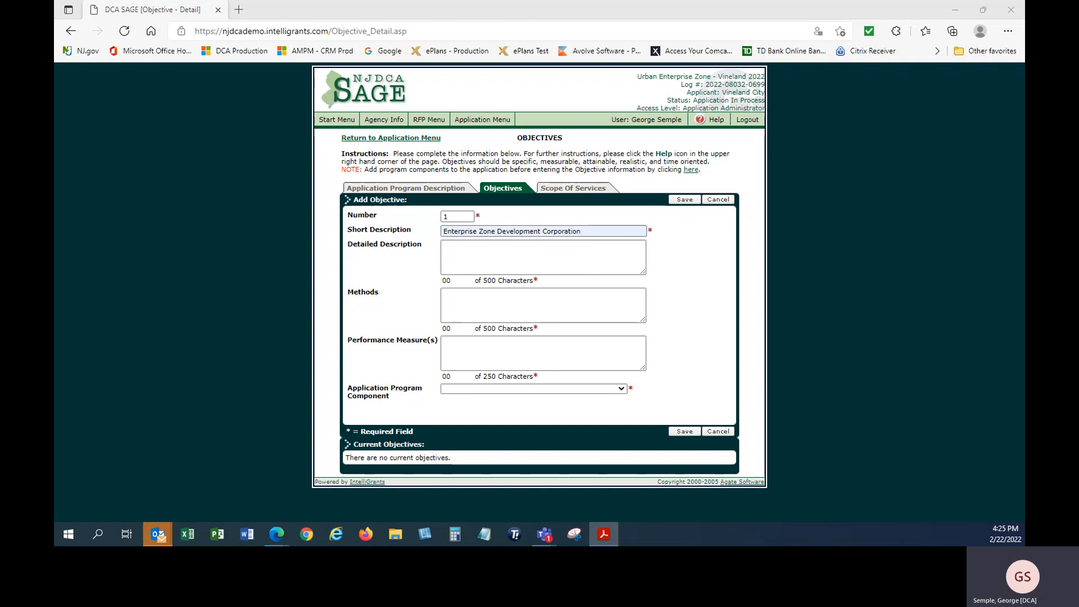
click(482, 261)
key(ctrl+v)
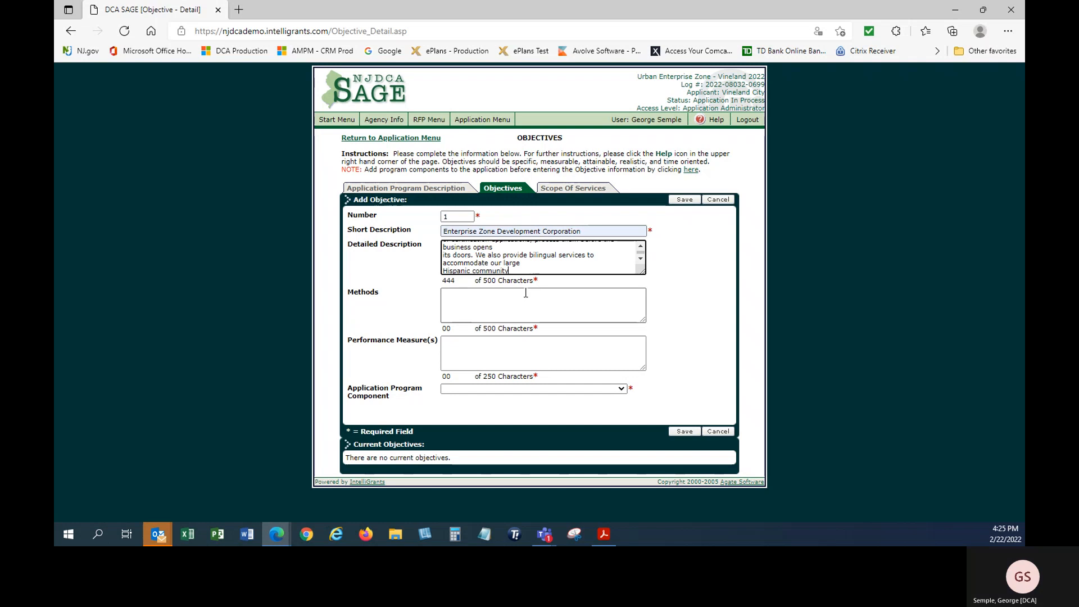
Fill in methods and performance measures, link Vineland Admin Budget 2022, and save objective 1
click(528, 301)
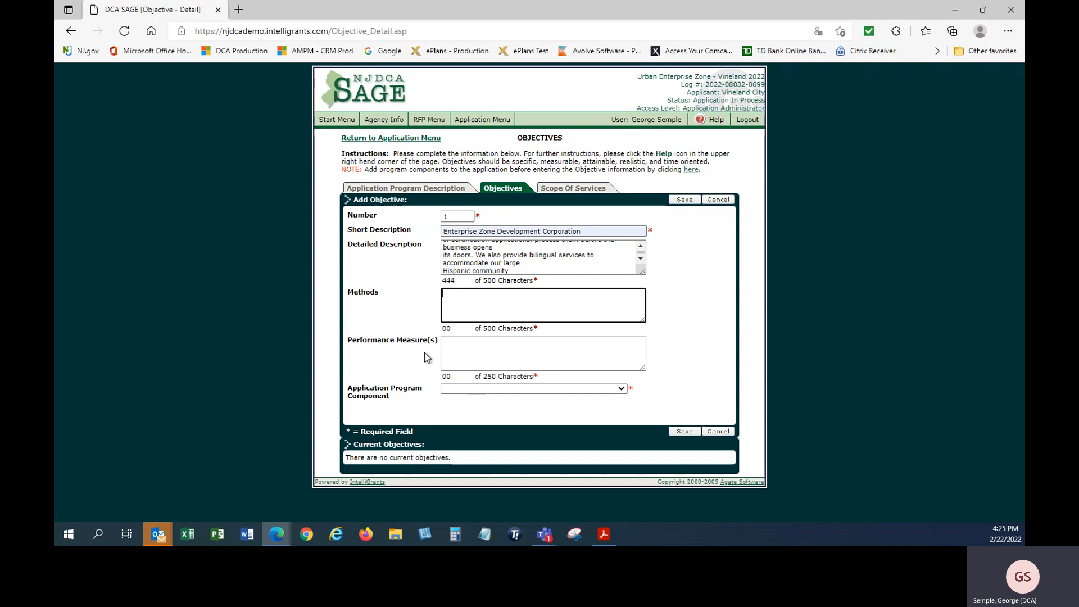
key(alt+Tab)
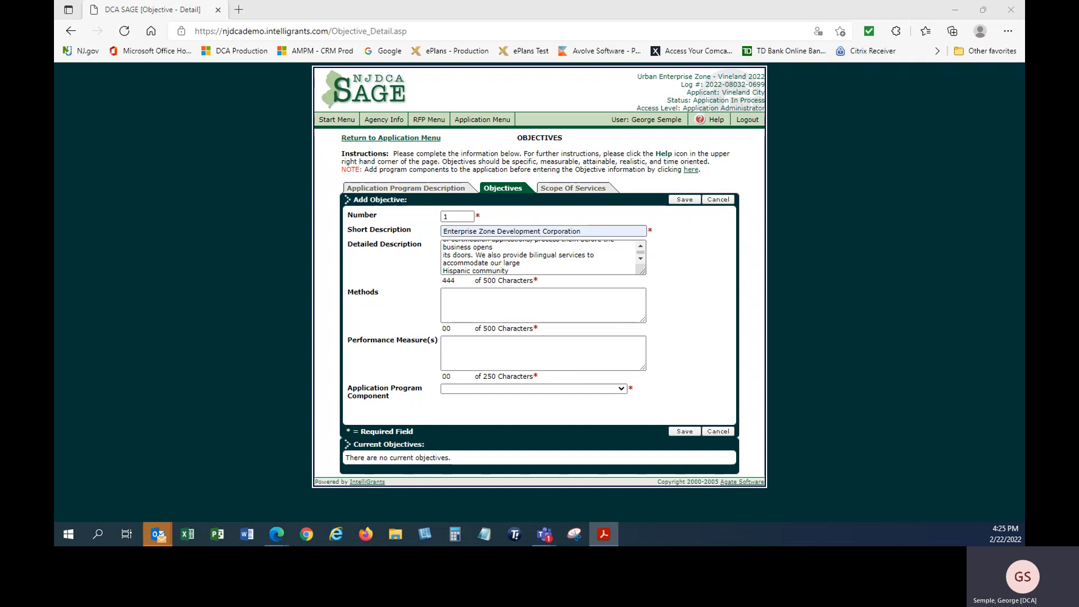
click(461, 305)
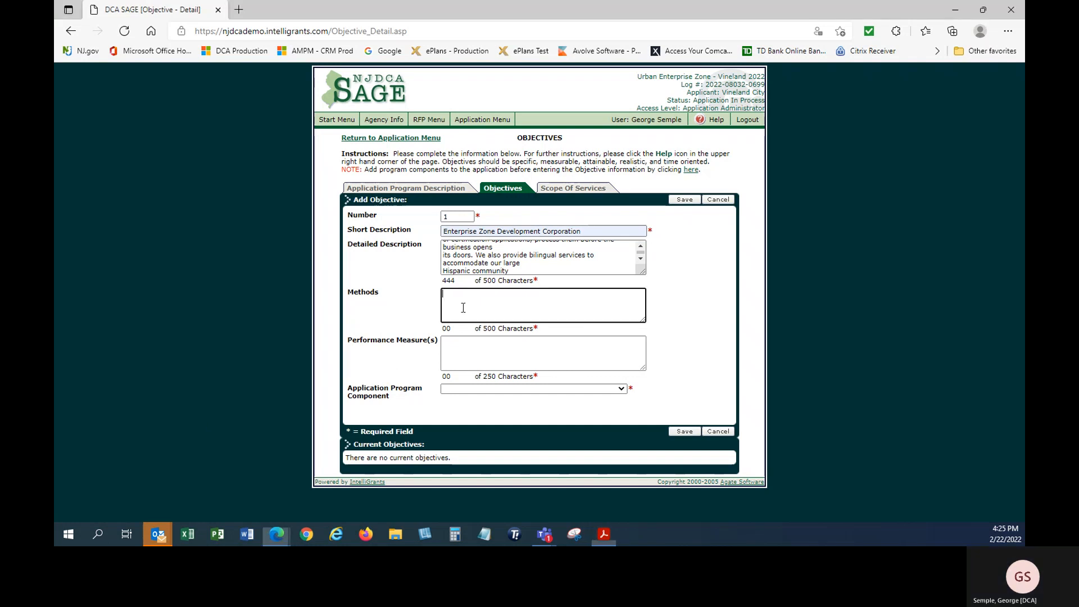
key(alt+Tab)
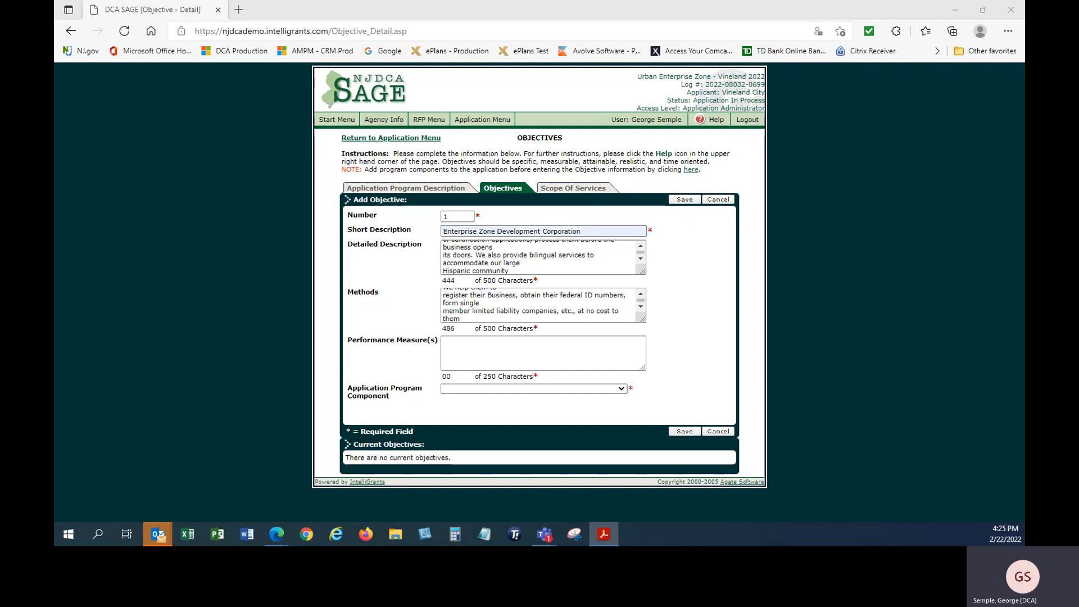
click(466, 344)
key(ctrl+v)
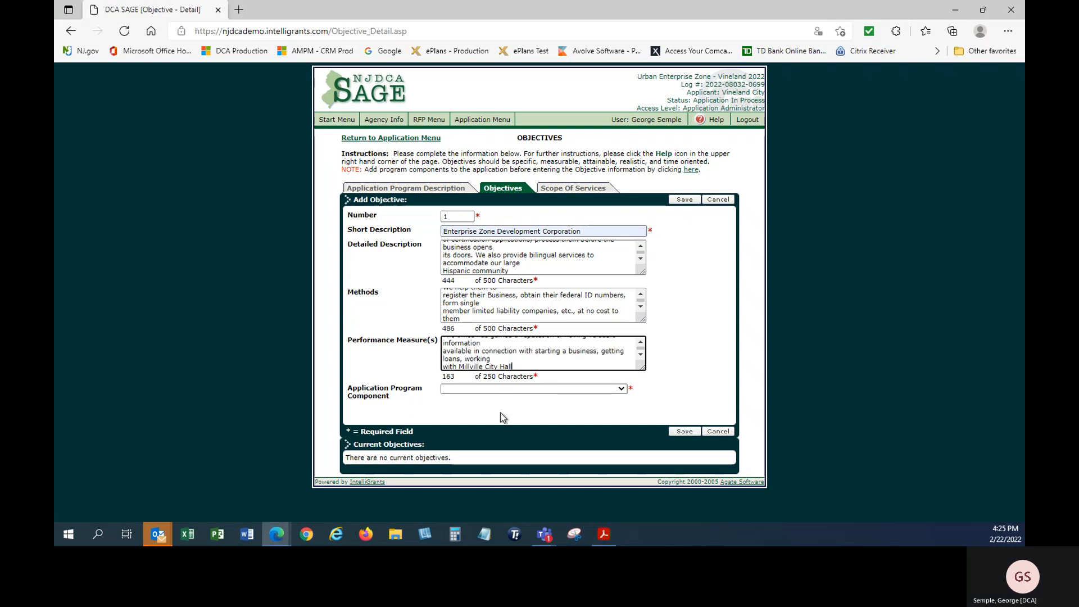
click(620, 390)
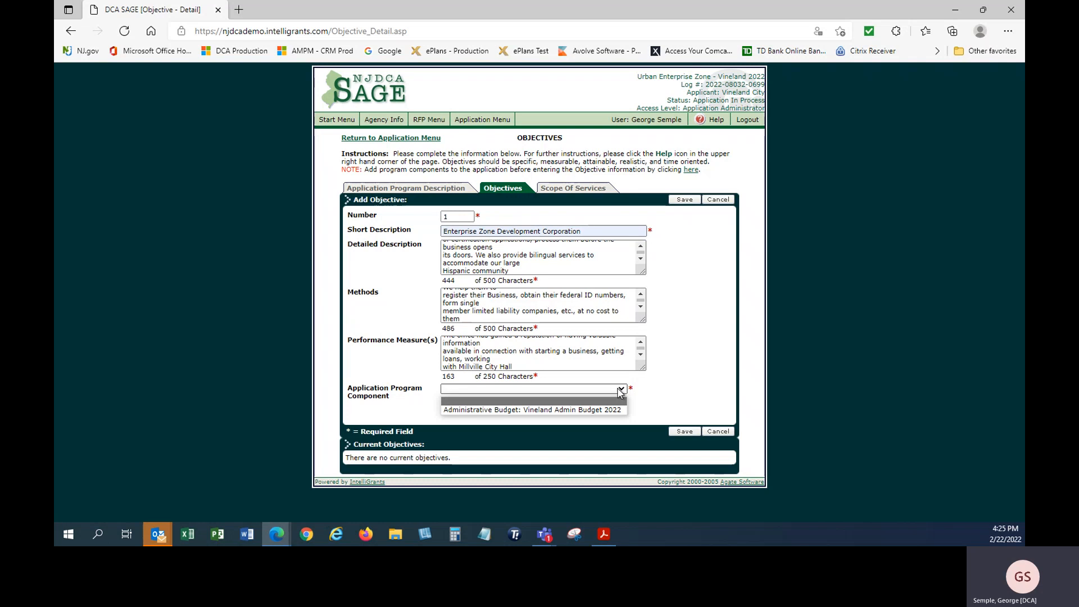
click(592, 409)
click(684, 433)
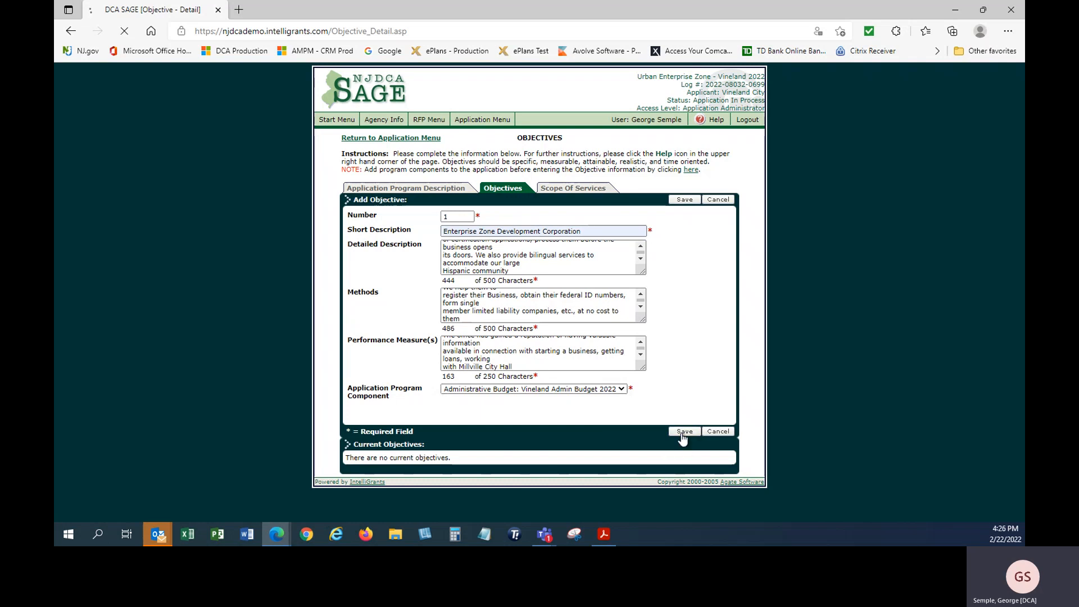
Review the current objectives list, reopen objective 1 for editing and save it again
scroll(681, 368, down, 3)
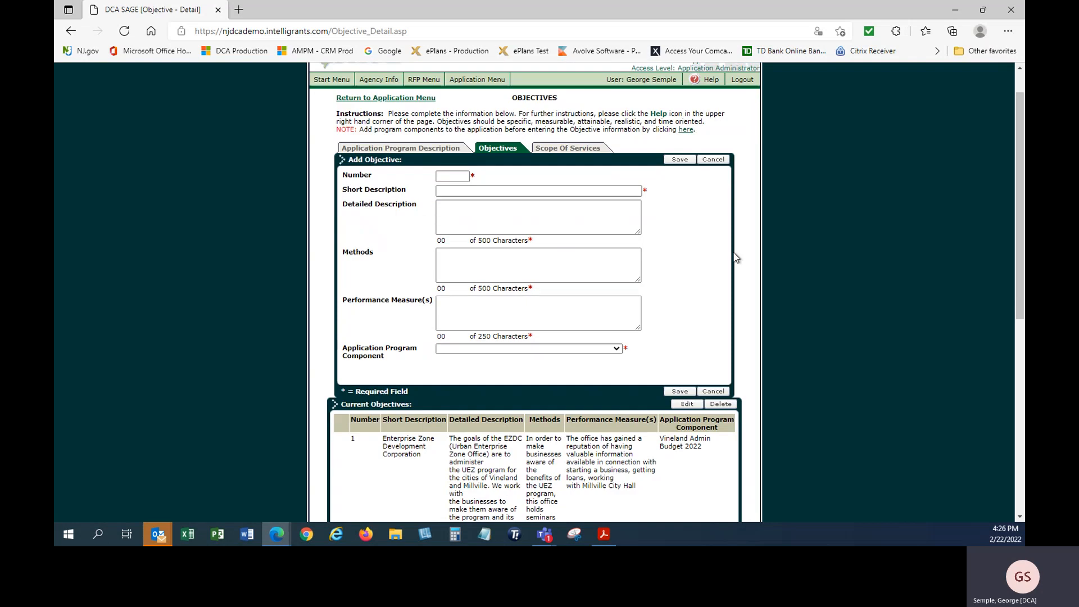
scroll(558, 401, down, 5)
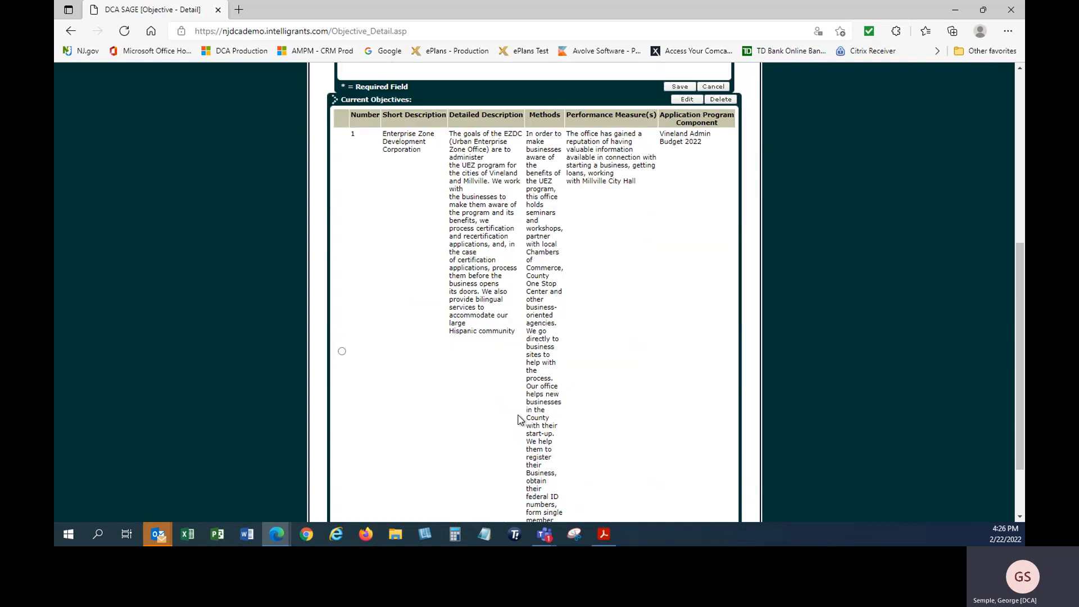
scroll(517, 418, down, 2)
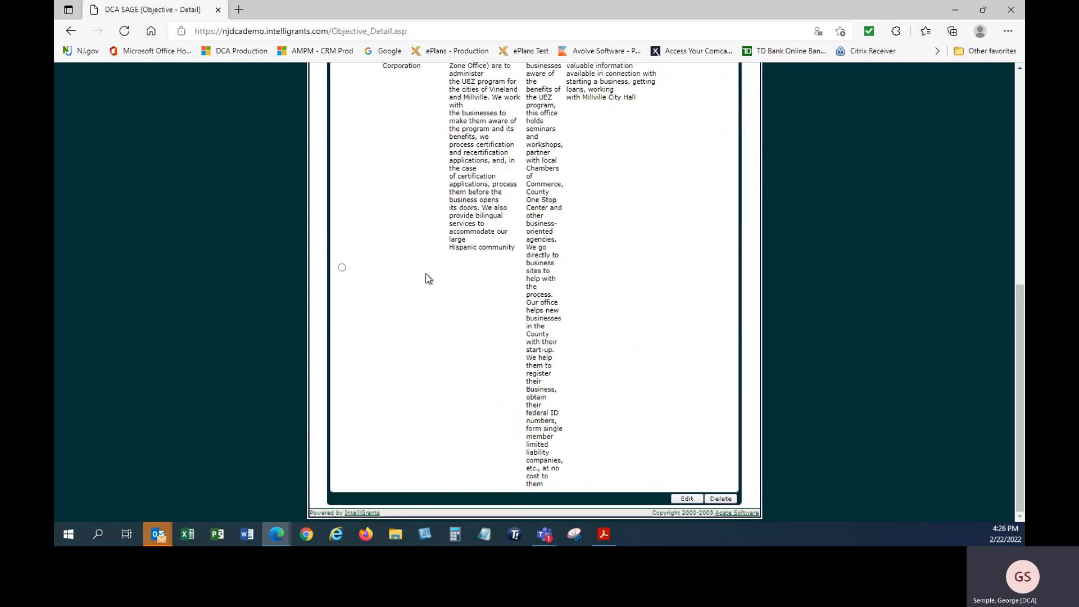
scroll(489, 404, up, 8)
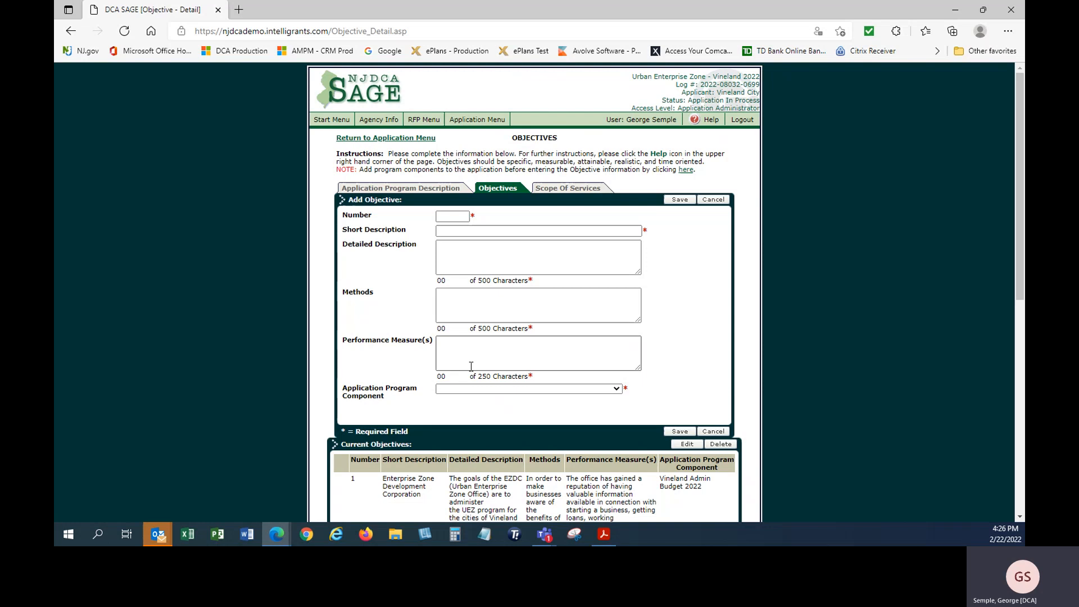
scroll(470, 360, down, 6)
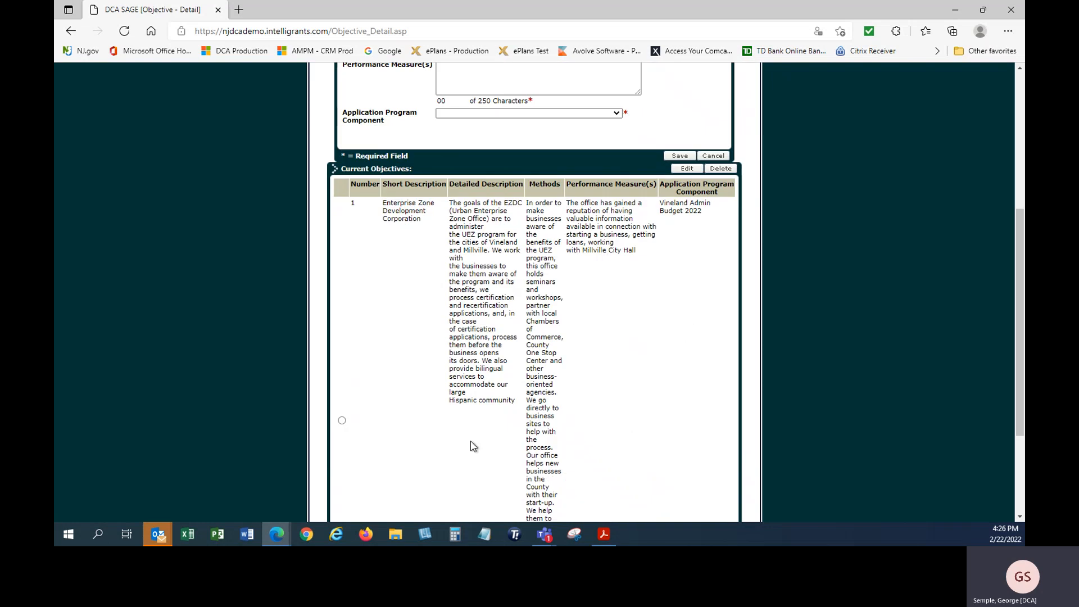
click(344, 419)
click(687, 168)
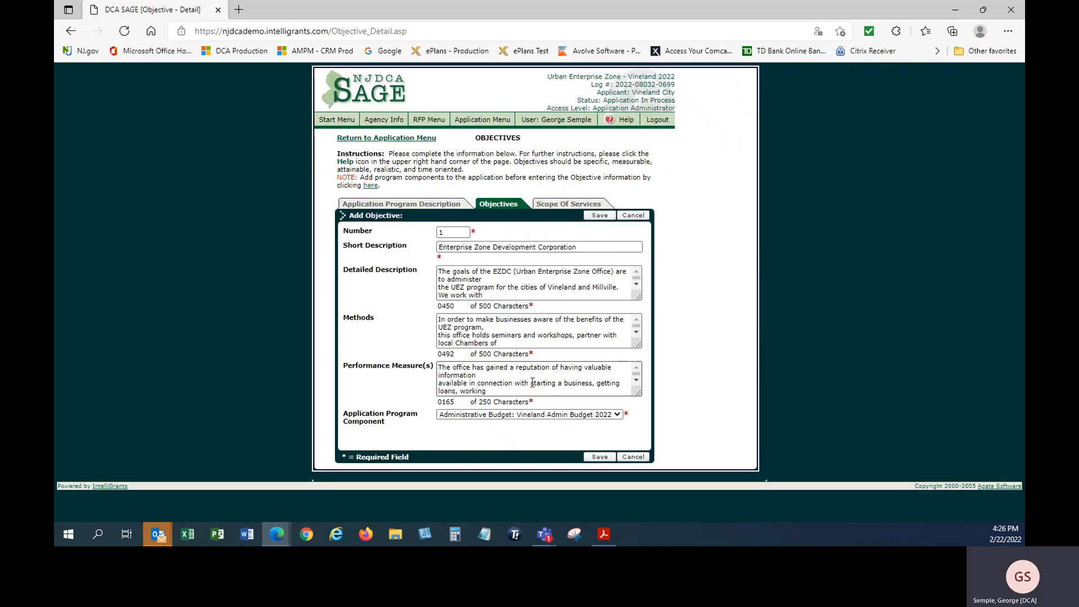
click(597, 458)
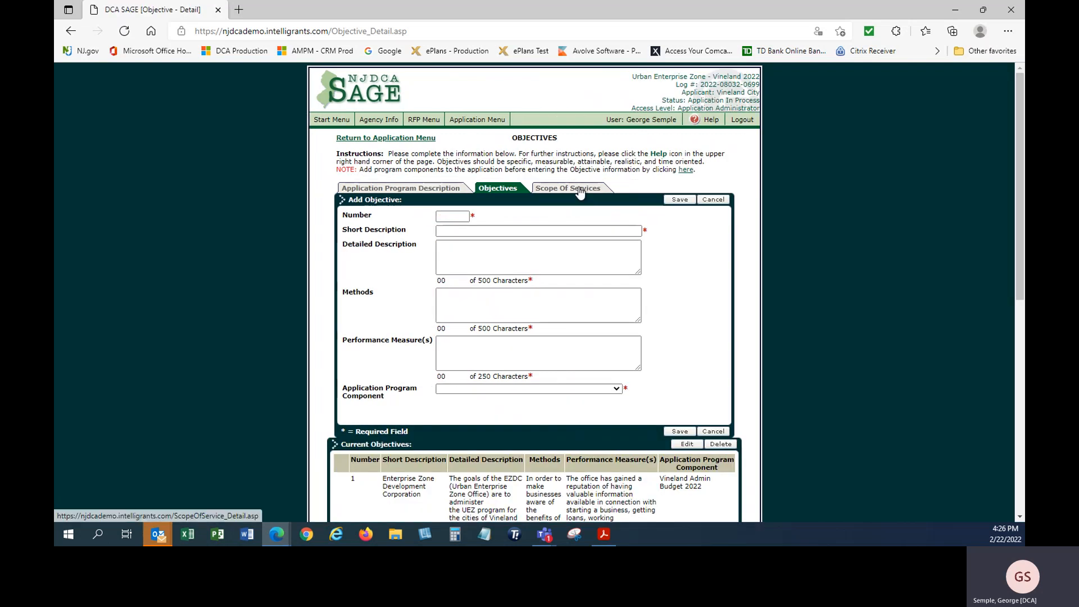
click(580, 189)
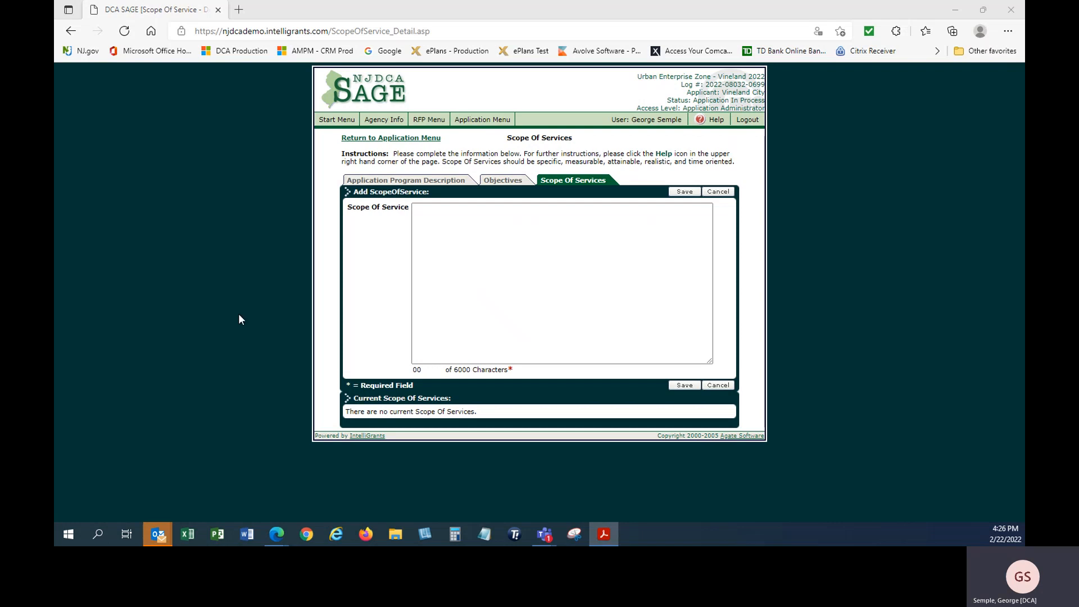
Paste the Urban Enterprise Zone Act statement as the scope of service, deleting the stray trailing 'fo'
click(440, 248)
text(To use corporation powers conferred by the New Jersey Urban Enterprise Zone Act for the purpose of stimulating investment in, and economic development of, the joint enterprise zone To secure the involvement of zone economic development by private entities supported by residents and businesses in said joint enterprise zone To make recommendations for the revision of Municipal Planning and Zoning ordinances and other land regulations for both municipalities to enhance the attractions of the joint enterprise zone to prospective developers To increase the availability and efficiency of support serviced, public and private, generally used by and necessary to the efficient functioning of commercial and industrial facilities in the zone To take such additional action, consistent with the New Jersey Urban Enterprise Zone Act, as deemed necessary for the development, administration, and coordination of activities in the joint enterprise zone fo)
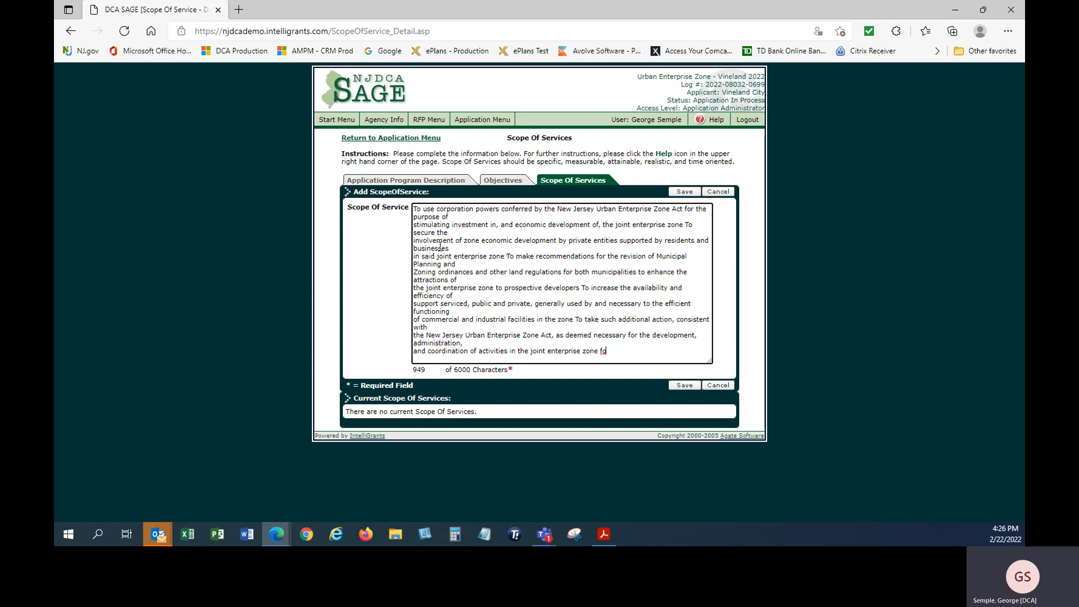
key(BackSpace)
key(BackSpace)
Save the scope of service and open Budget Pages listing the Vineland Admin Budget 2022 component
click(684, 386)
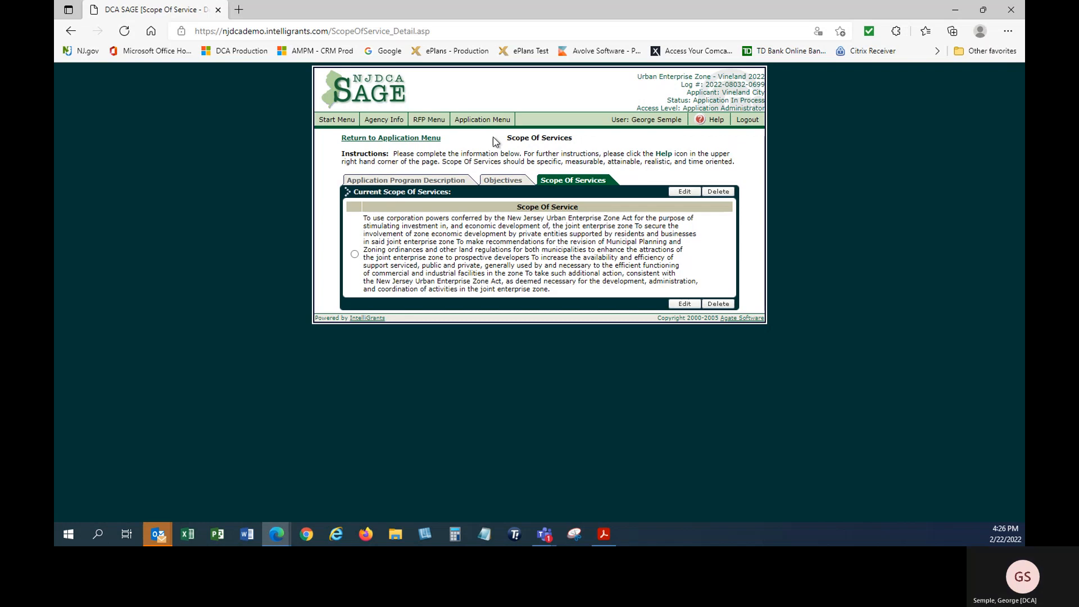
click(476, 120)
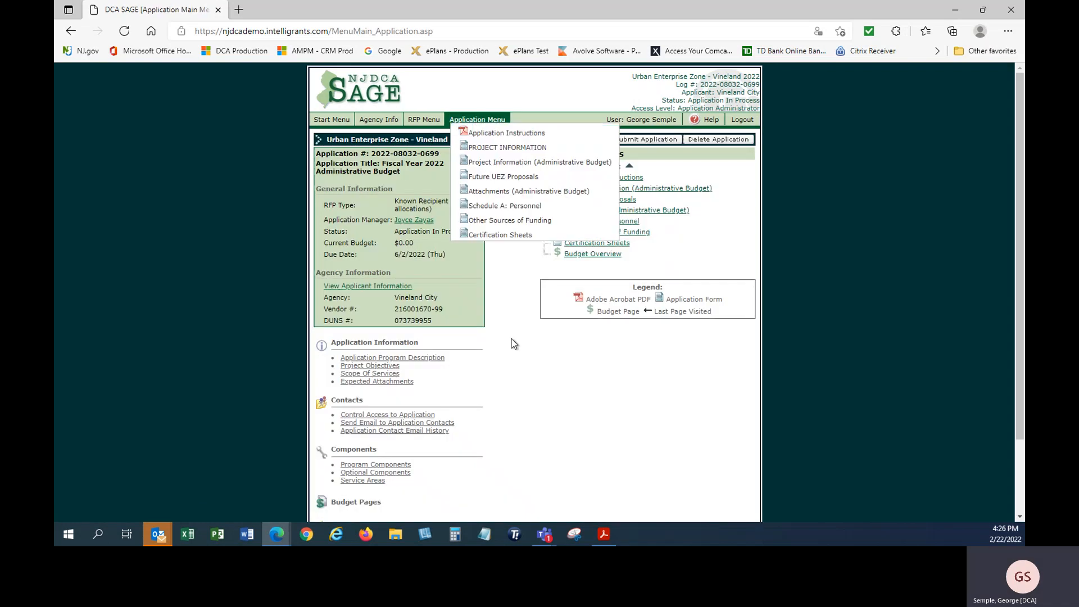
scroll(510, 345, down, 3)
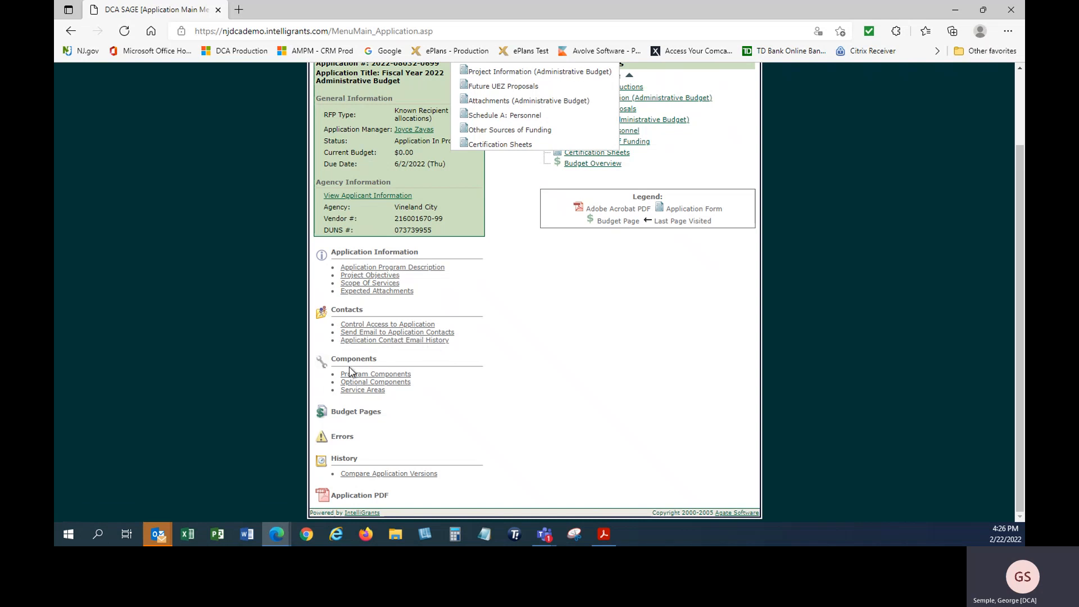
click(355, 415)
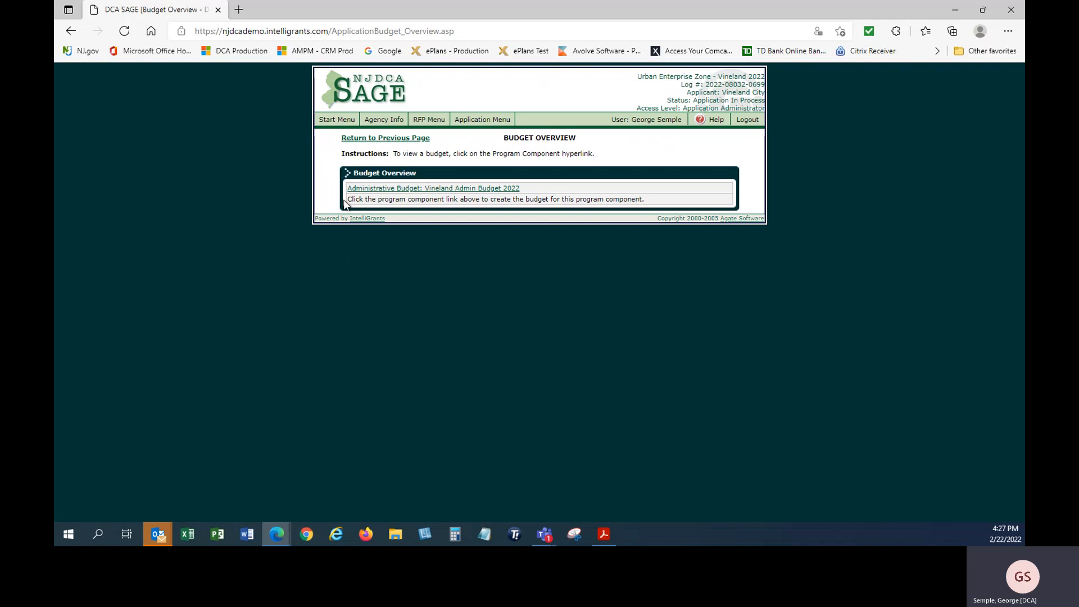
Open the Vineland Admin Budget 2022 and add an ADM - Personnel: Salaries/Wages item described 'Salaries'
click(391, 191)
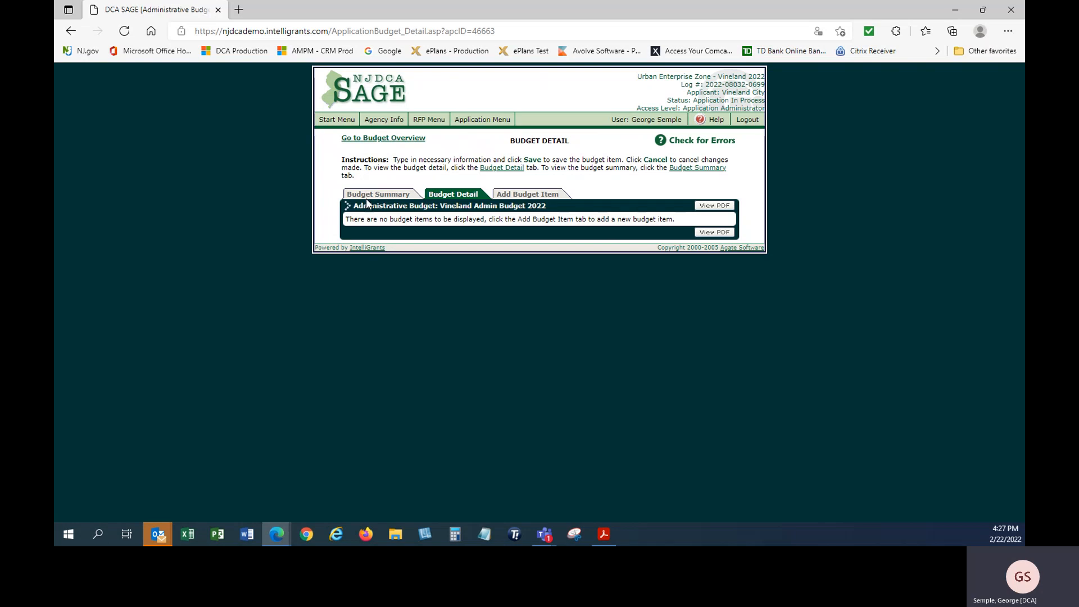
click(535, 195)
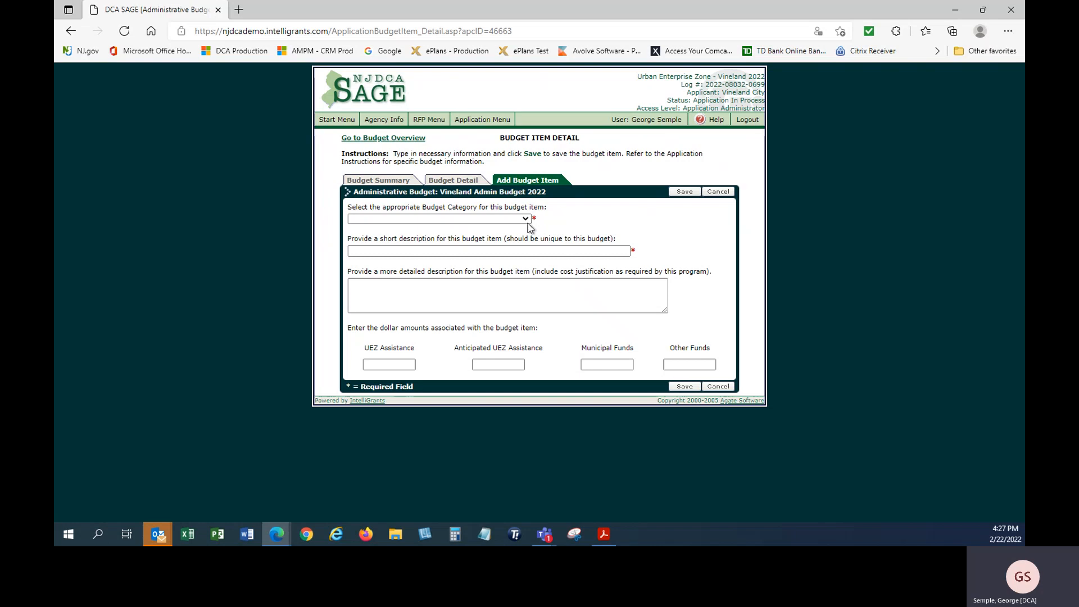
click(526, 220)
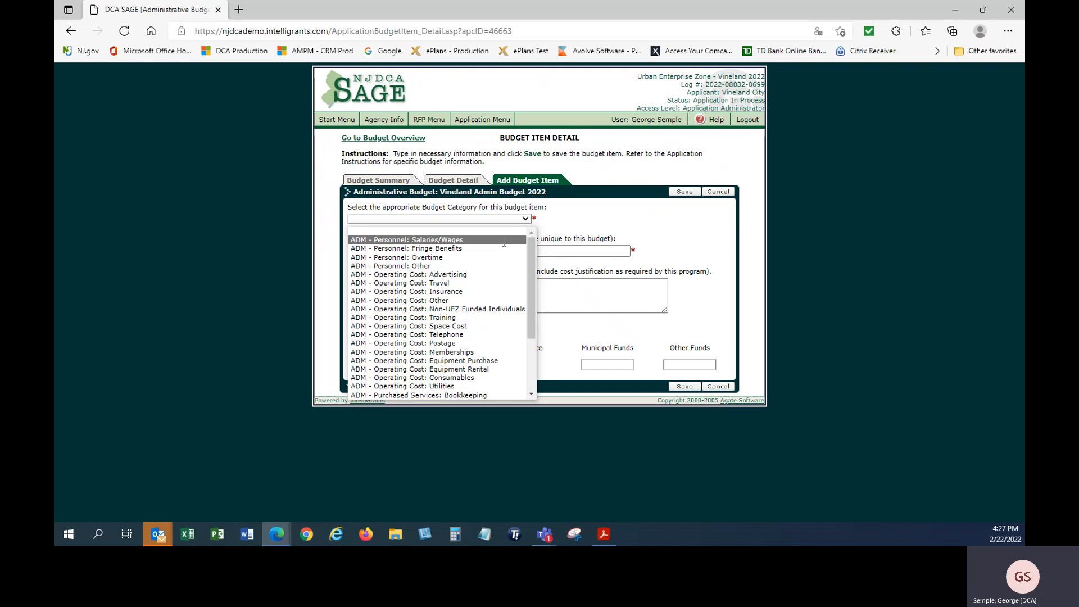
click(502, 243)
click(461, 253)
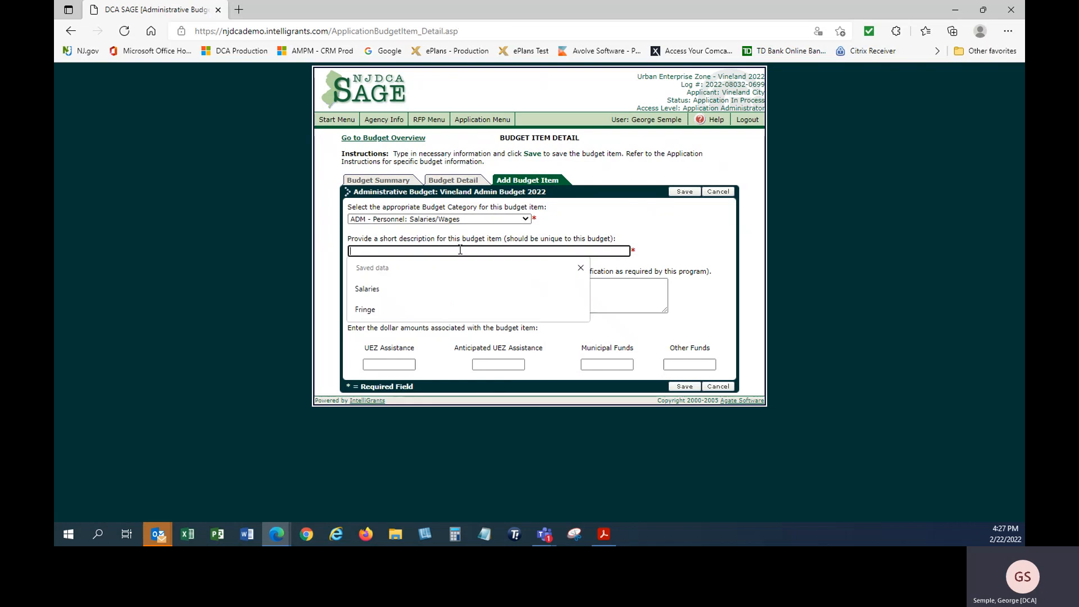
click(430, 290)
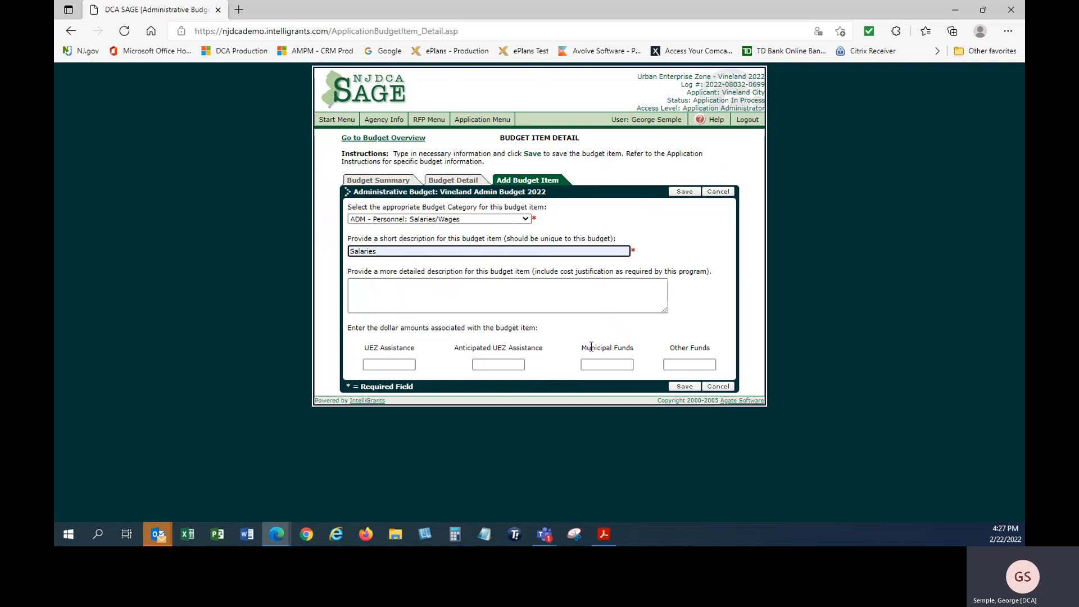
Enter $500,000.00 UEZ Assistance and $50,000.00 Municipal Funds, then save the Salaries item
key(alt+Tab)
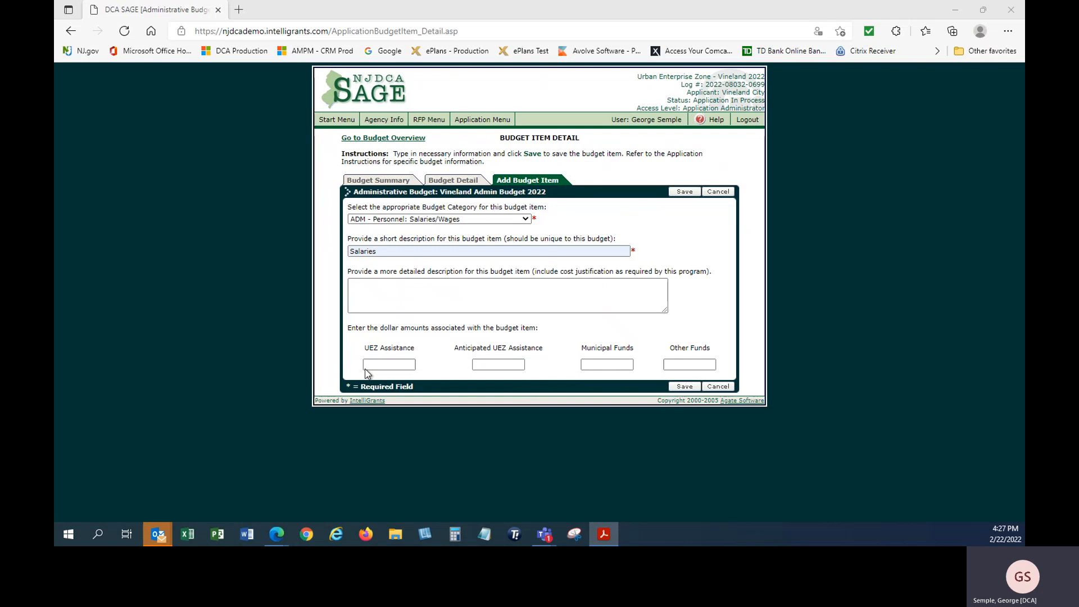
click(381, 364)
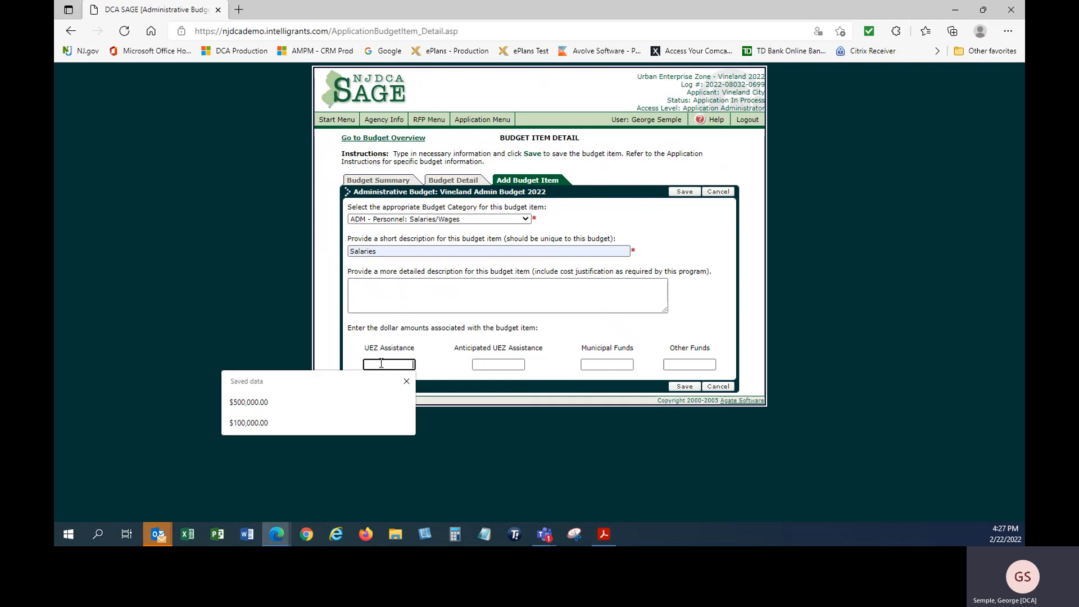
click(266, 402)
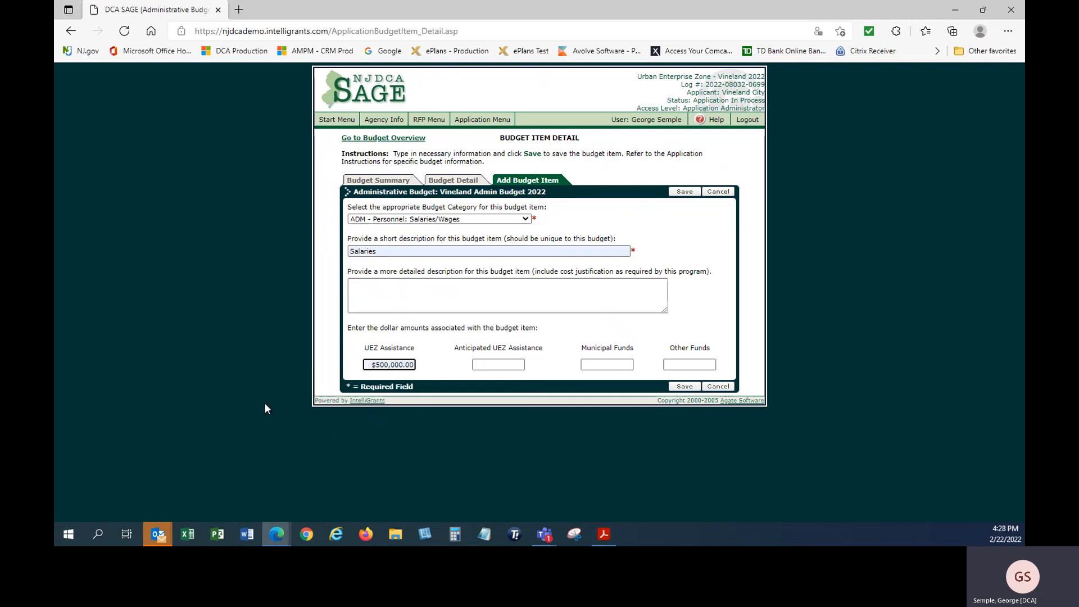
click(608, 363)
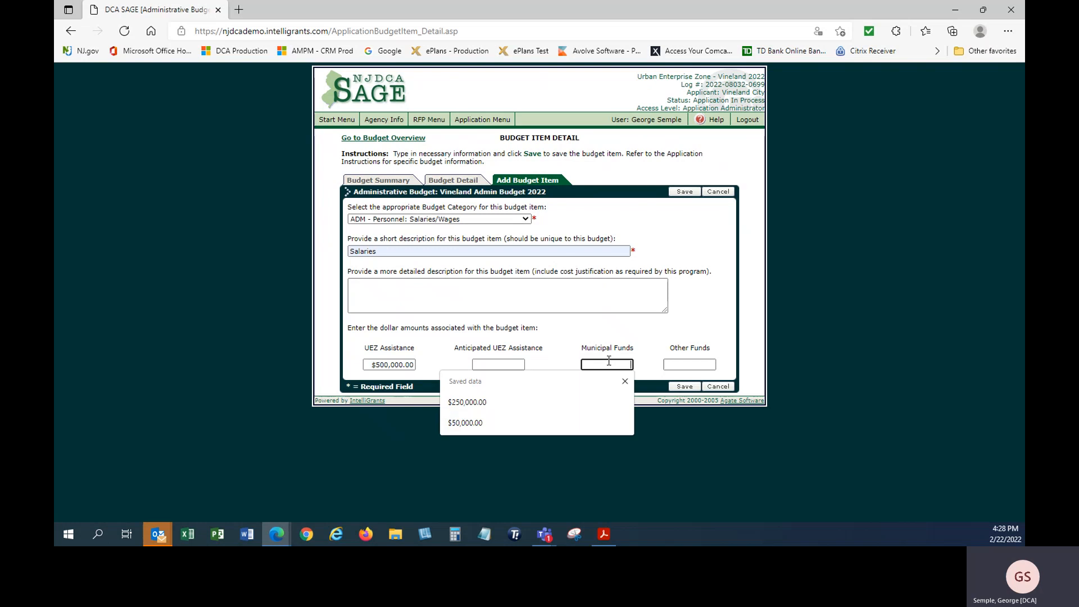
click(568, 427)
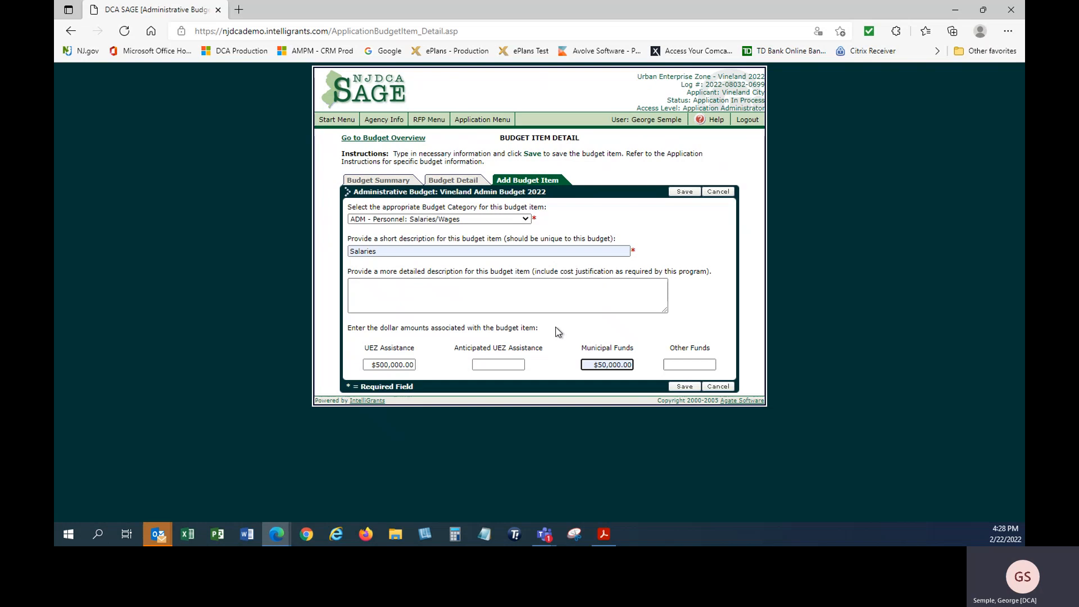
click(685, 388)
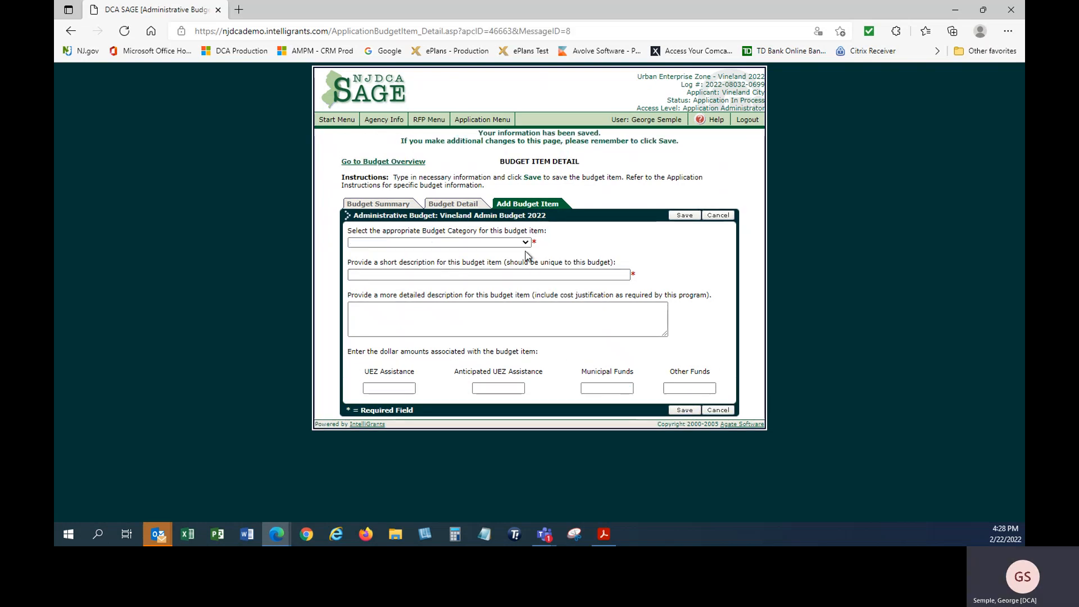
Add an ADM - Personnel: Fringe Benefits item with the description 'Fringe'
click(526, 243)
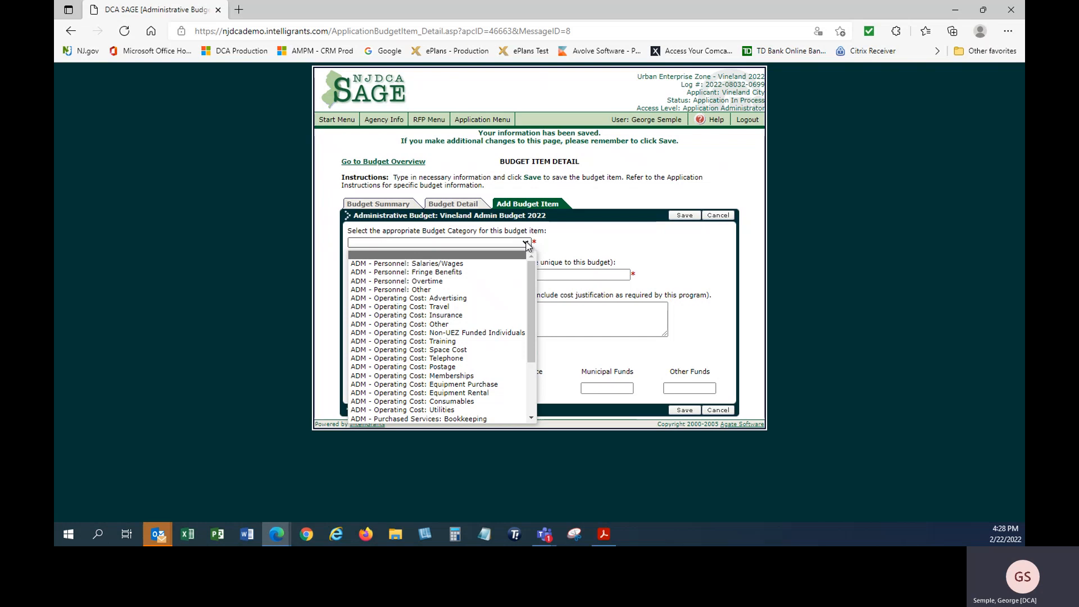
click(475, 272)
click(487, 251)
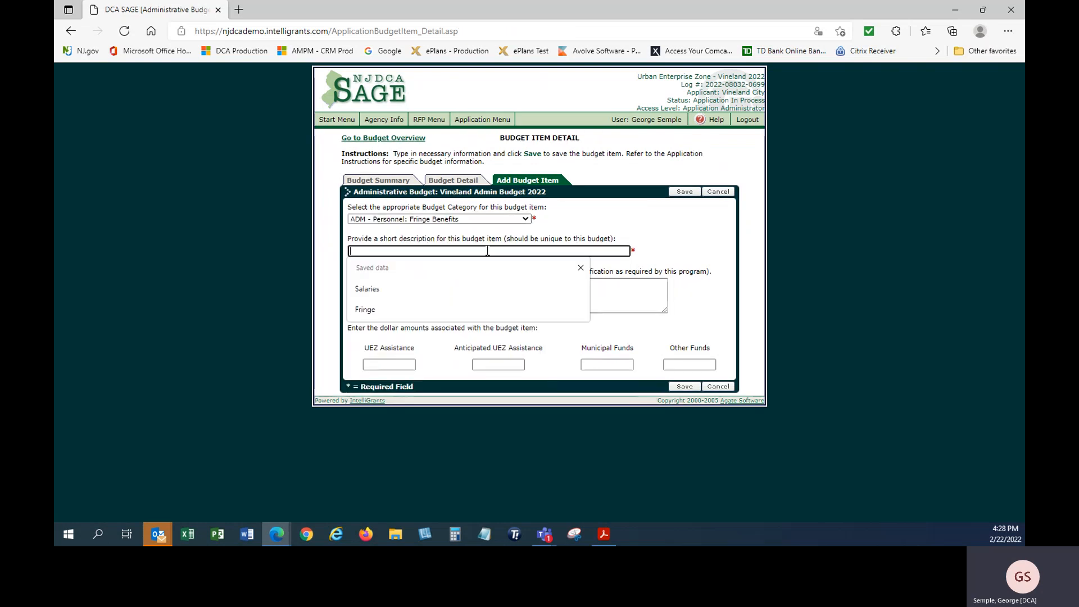
click(407, 309)
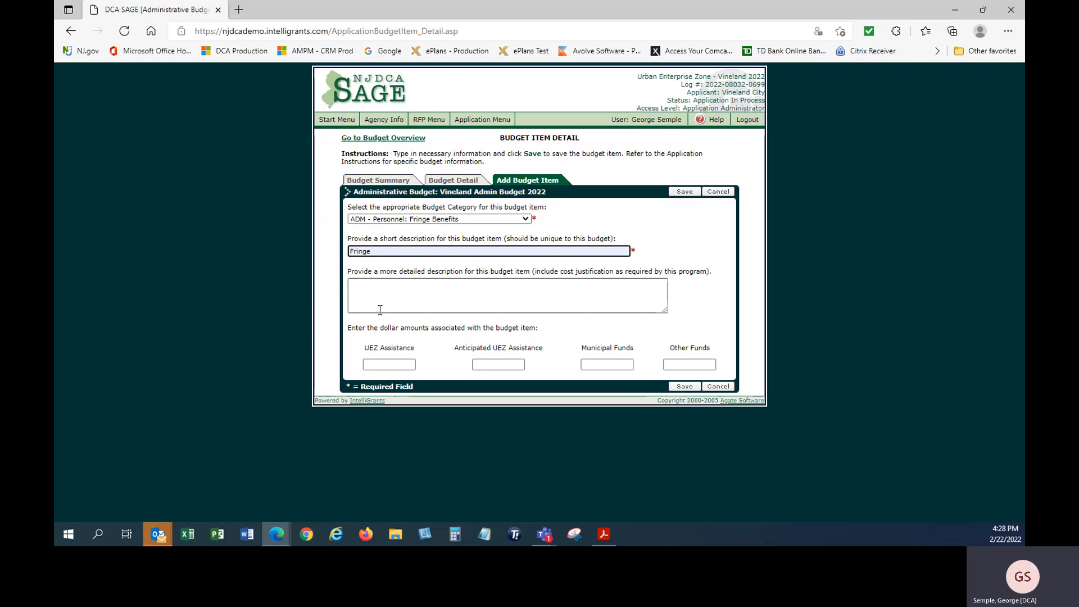
Enter $100,000.00 UEZ and 10000 municipal funds, save, and view the $660,000.00 budget summary
click(377, 364)
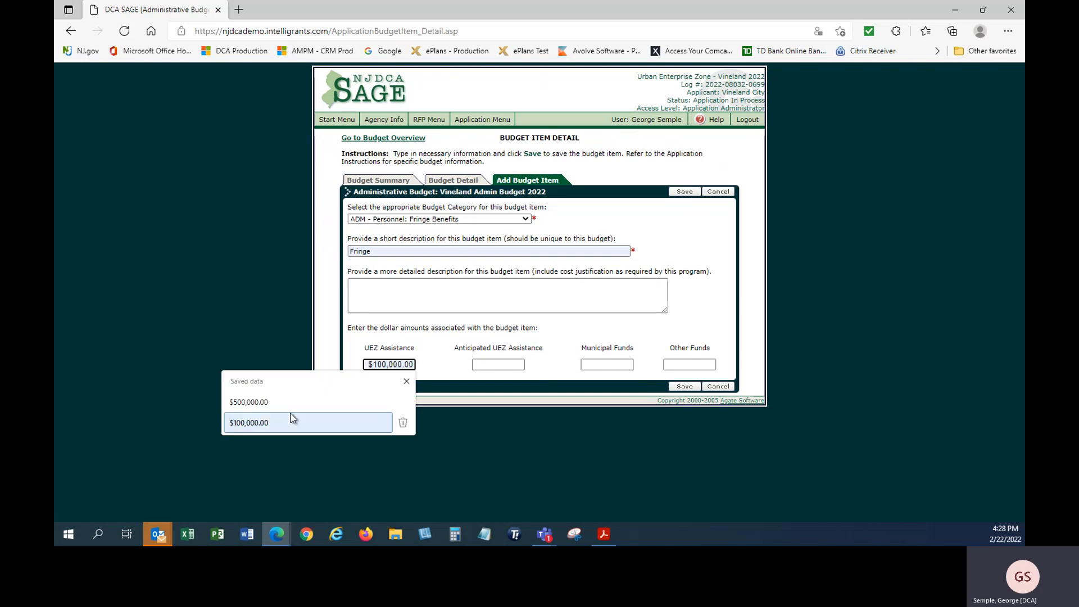
click(287, 423)
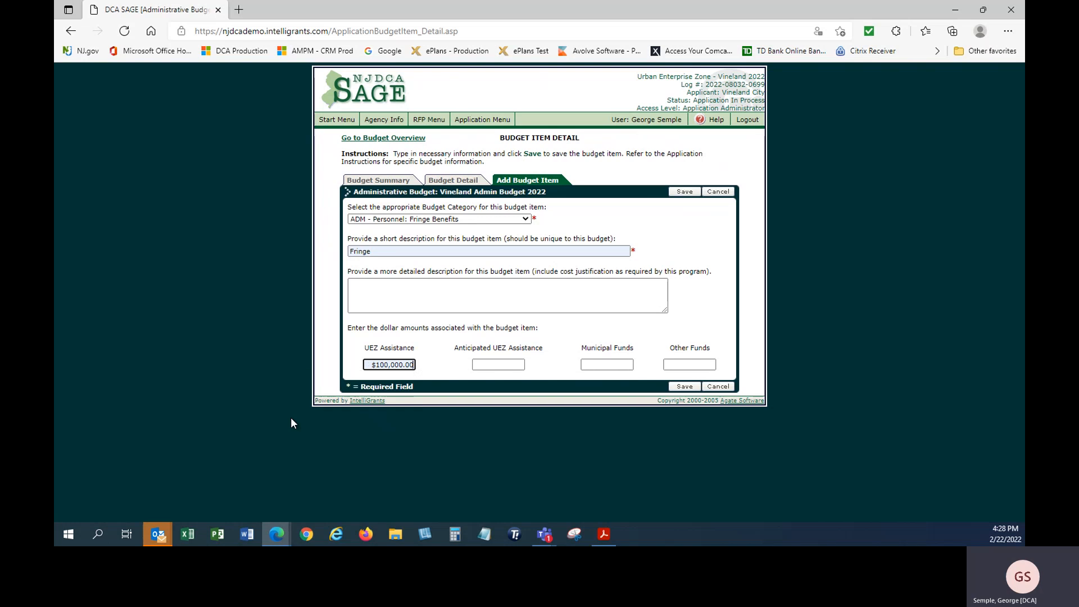
click(588, 364)
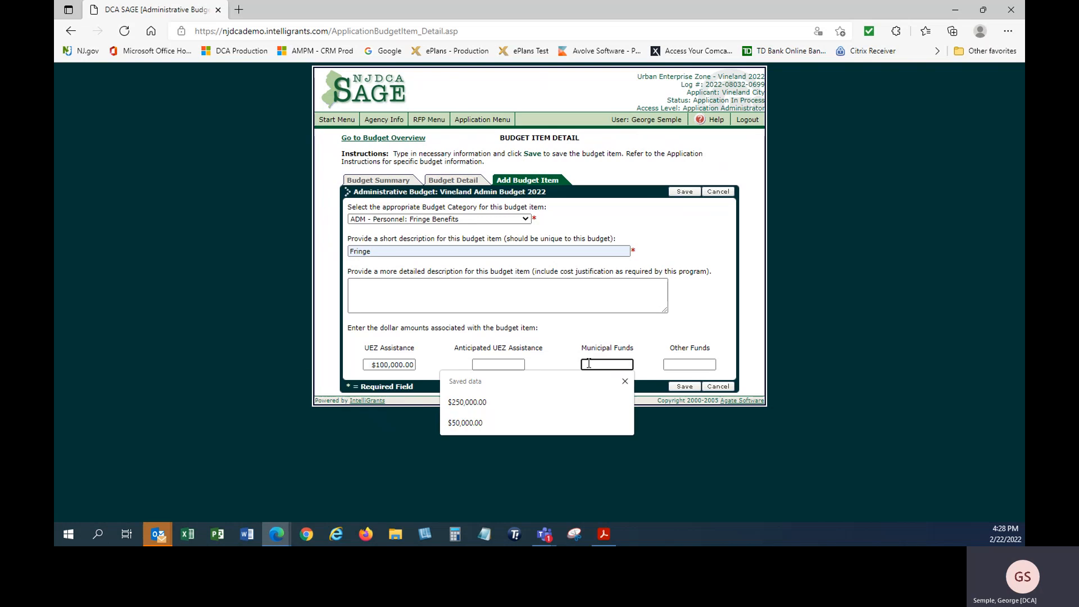
text(100)
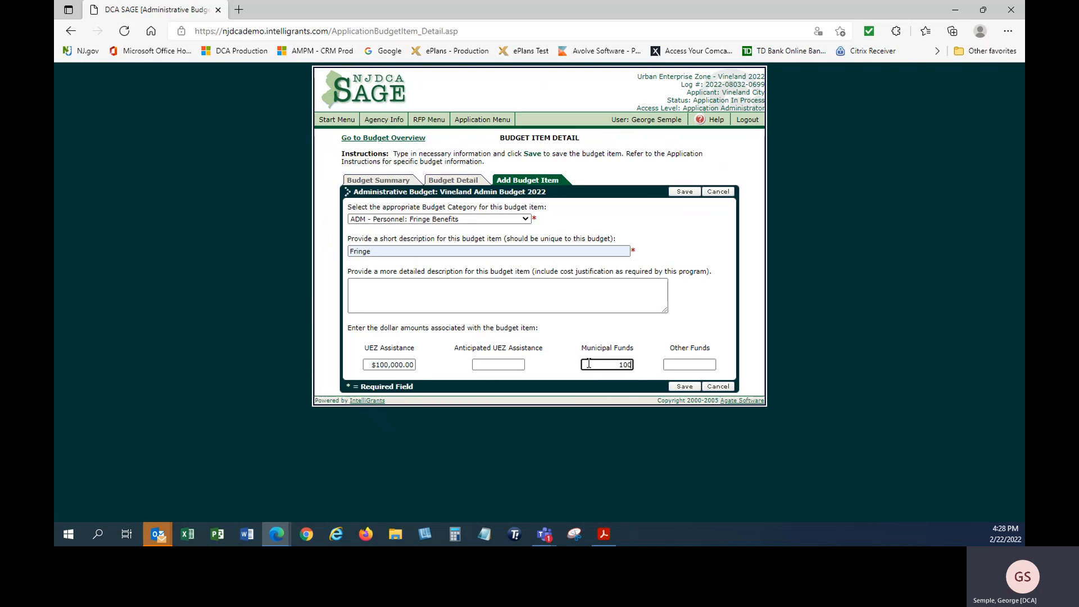
text(00)
click(685, 387)
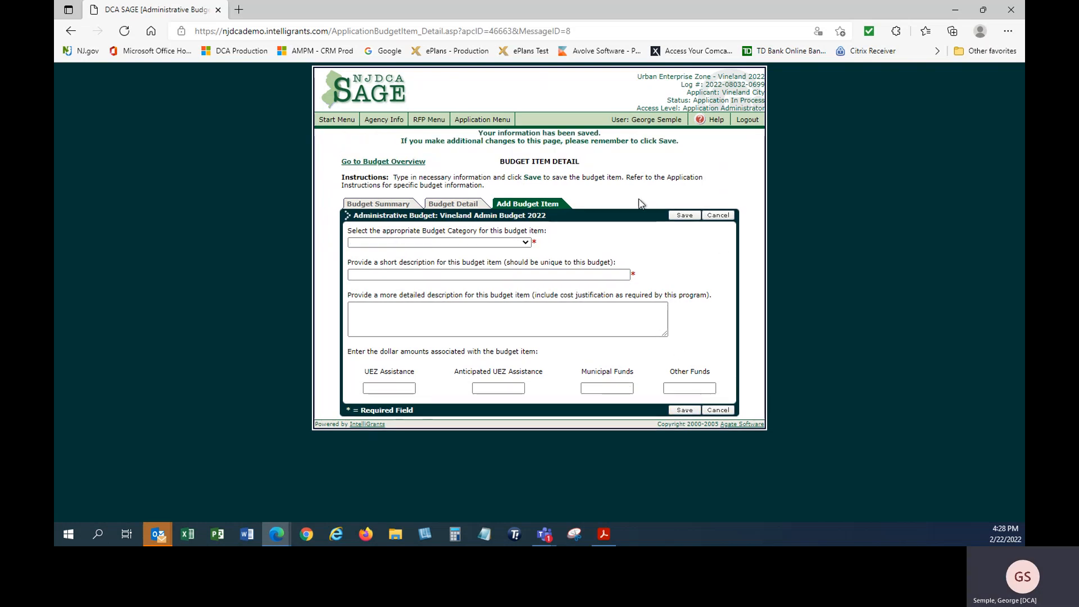
click(387, 207)
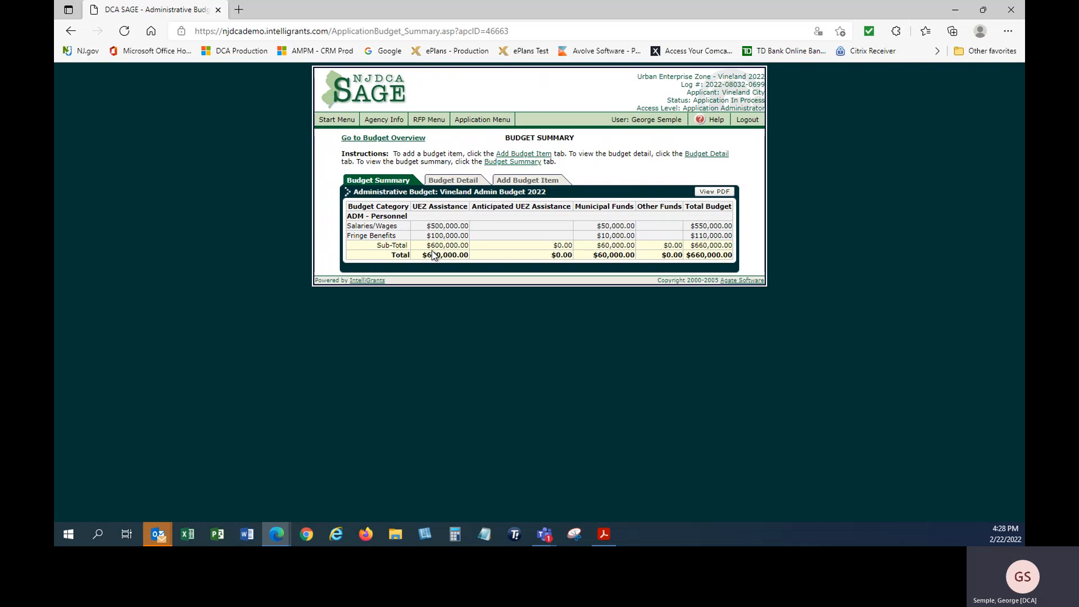
Review the Budget Detail line items, then return to the Application Menu showing a $600,000.00 budget
click(454, 184)
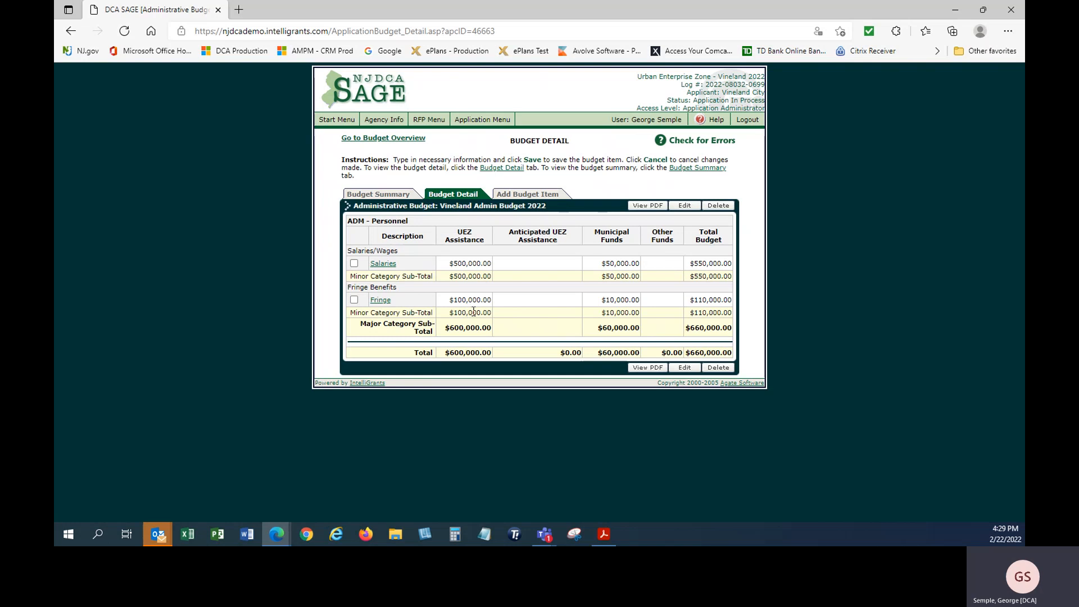
click(475, 121)
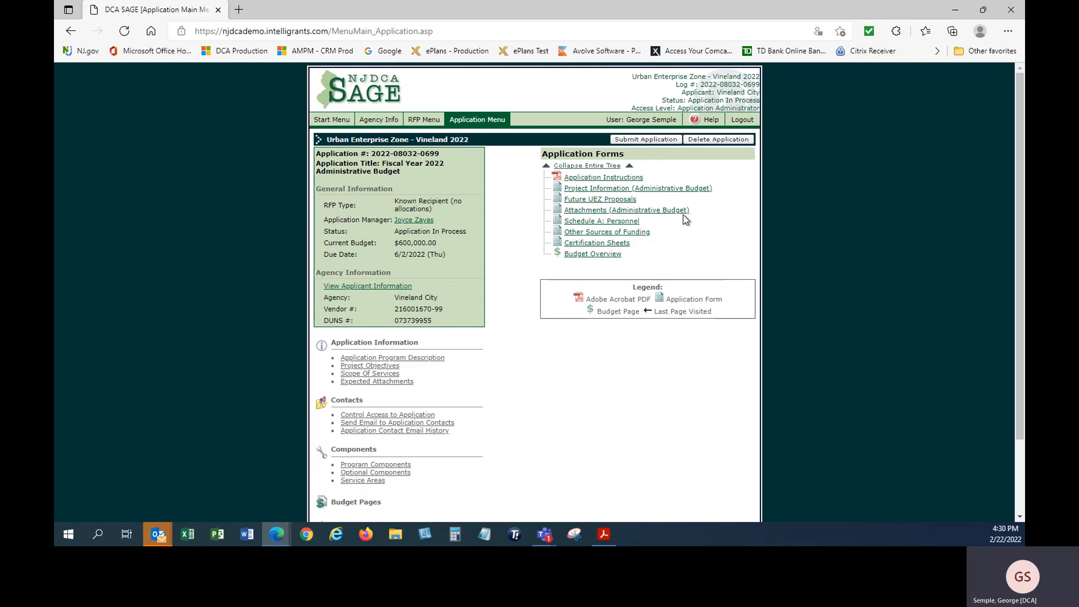
Run the application error check, then open the Project Information (Administrative Budget) form
scroll(687, 220, down, 2)
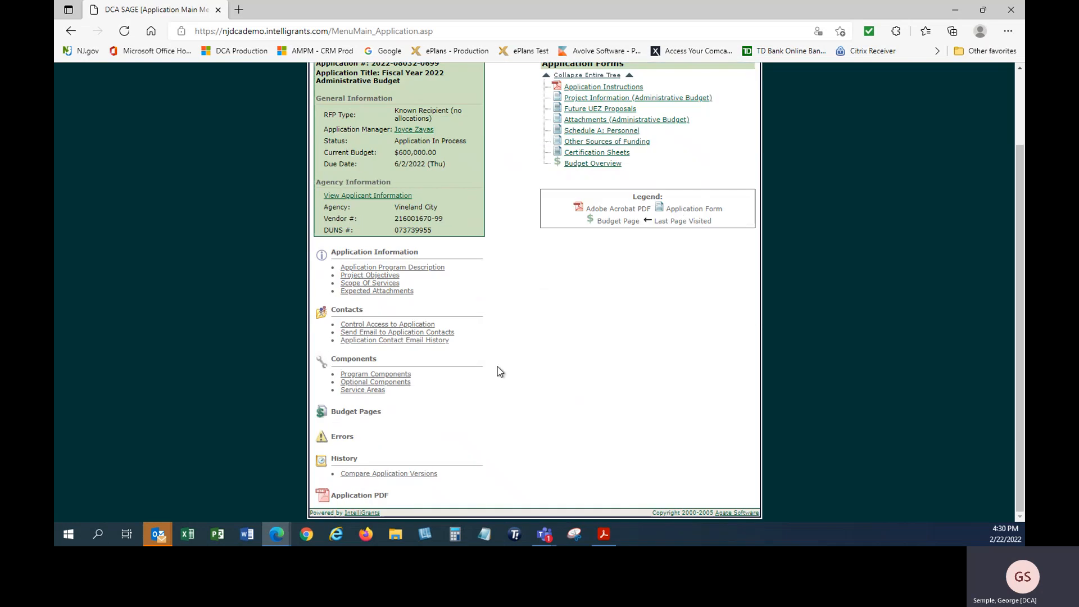
click(342, 442)
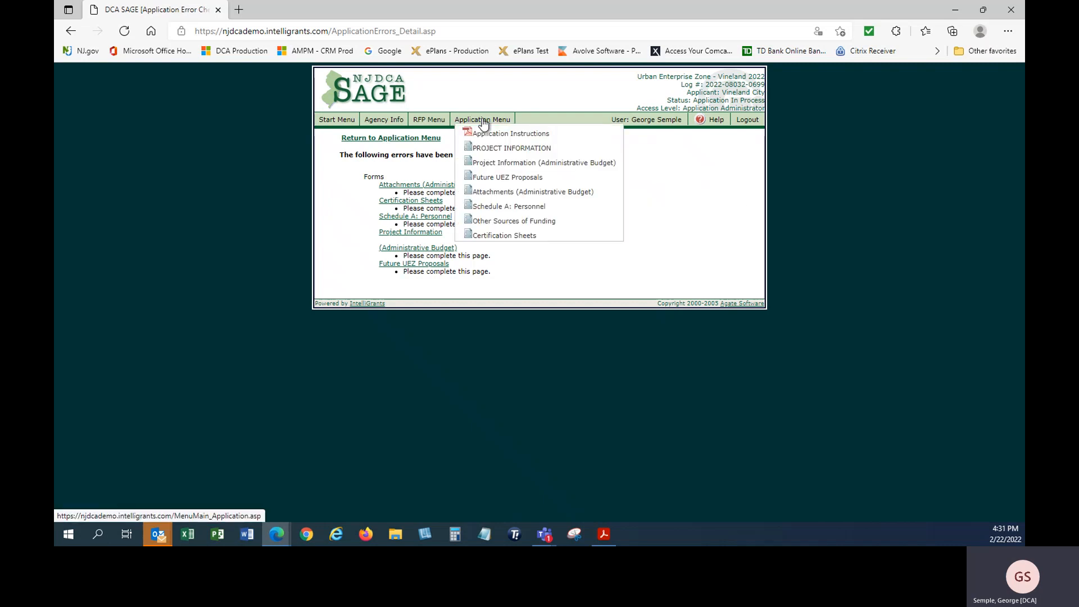
click(483, 120)
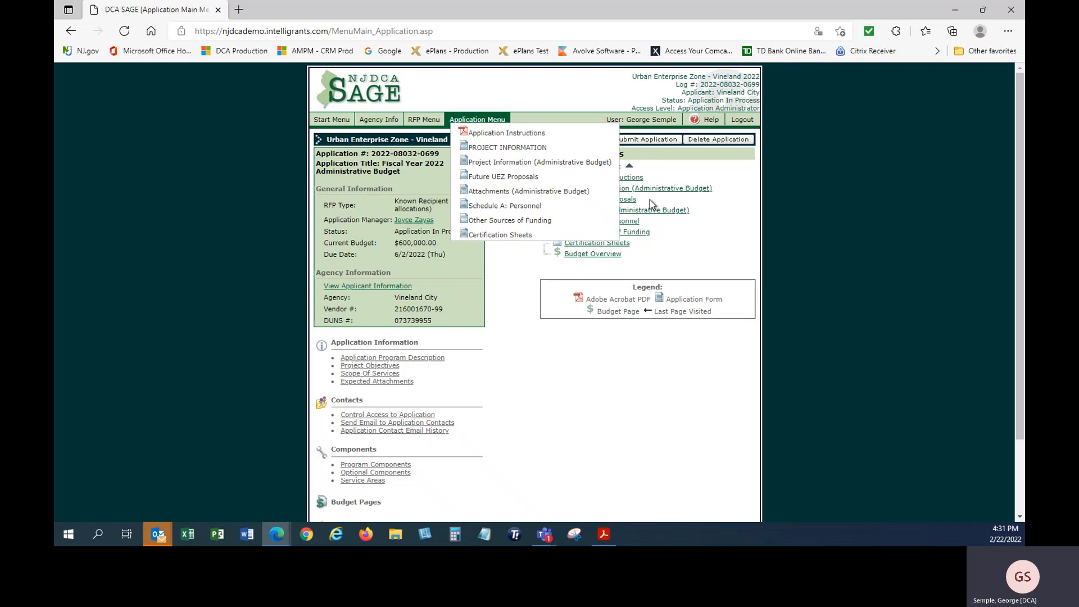
click(646, 190)
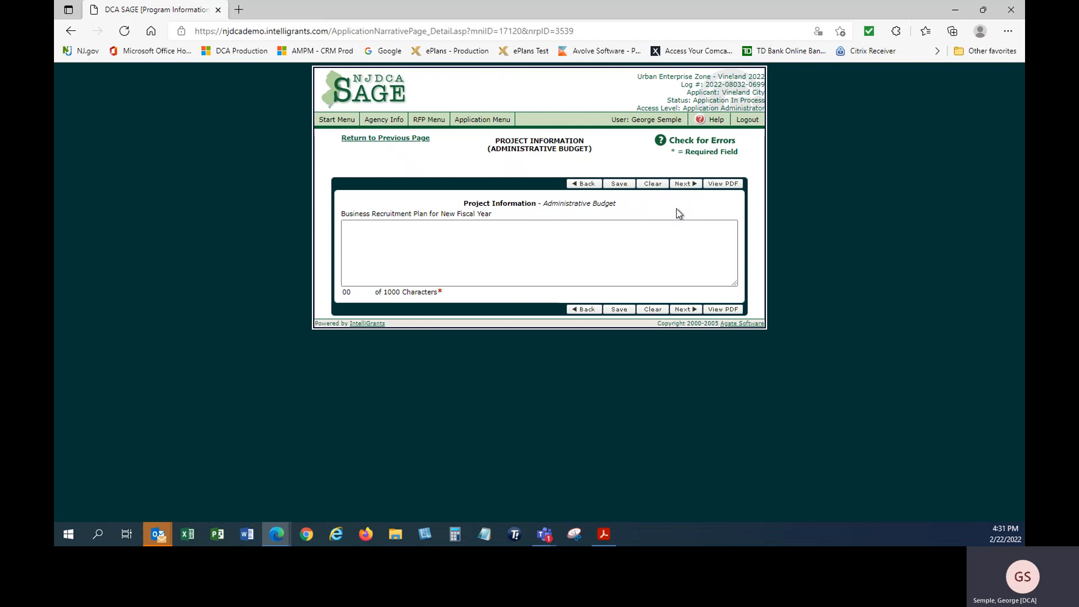
Paste the prepared Business Recruitment Plan text from Acrobat, save it, and continue to Future UEZ Proposals
mouse_move(472, 127)
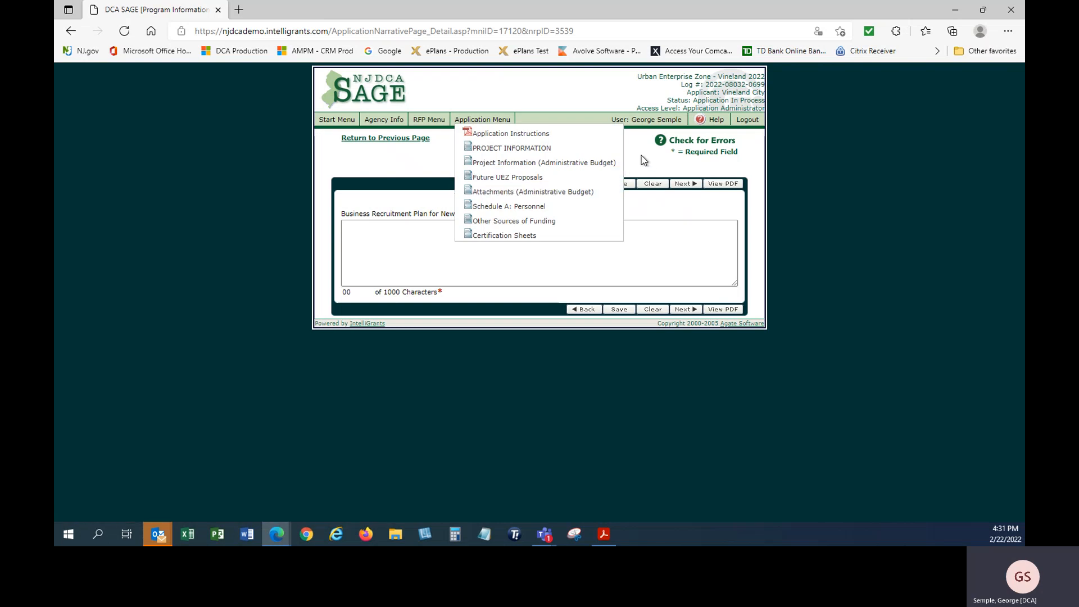
click(506, 253)
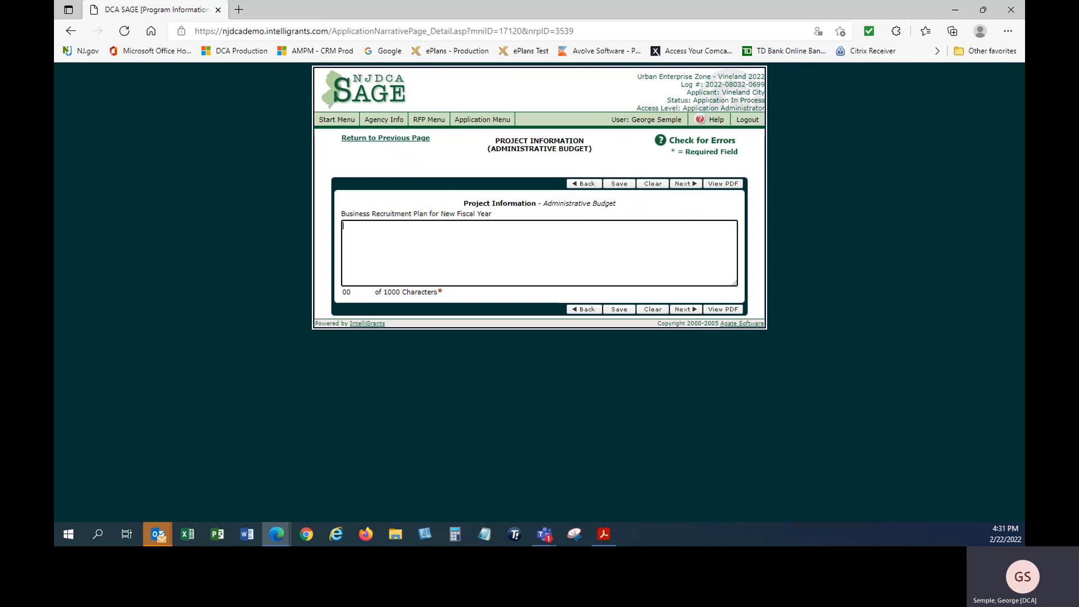
key(alt+Tab)
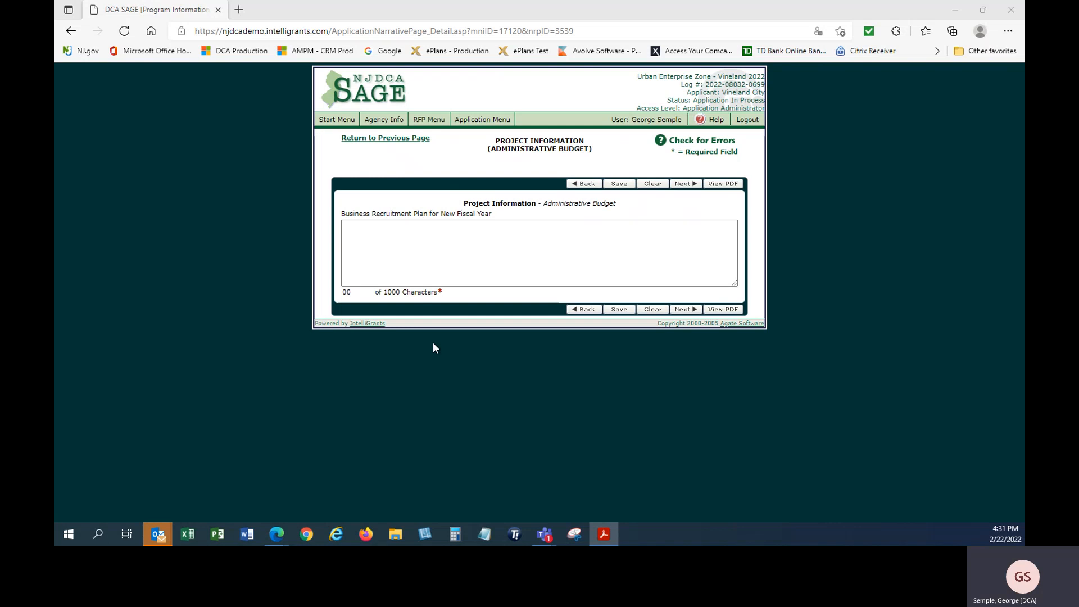
click(431, 272)
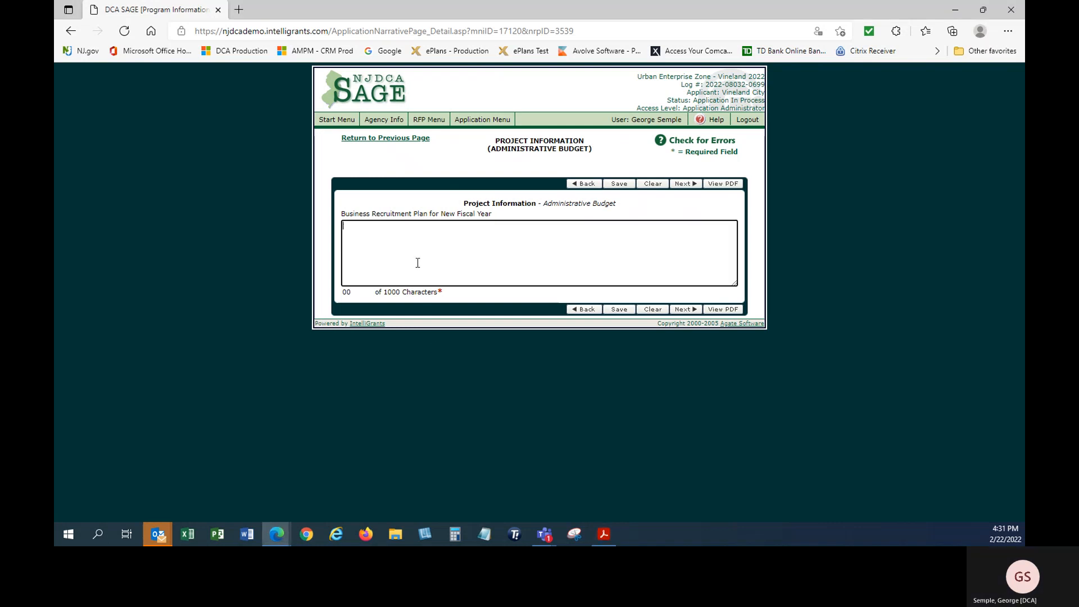
key(ctrl+v)
click(619, 309)
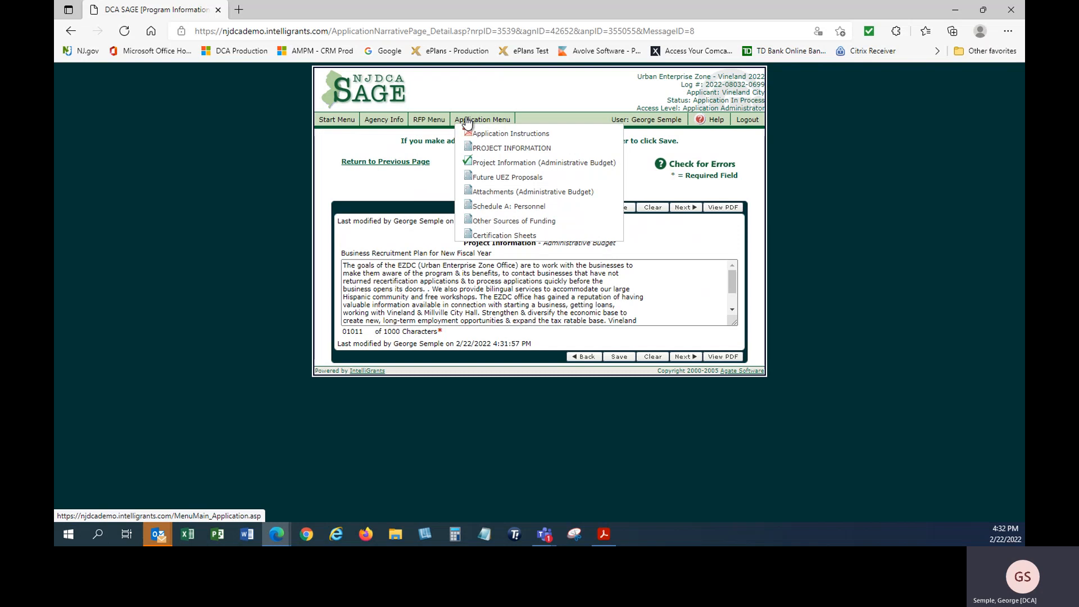
click(683, 358)
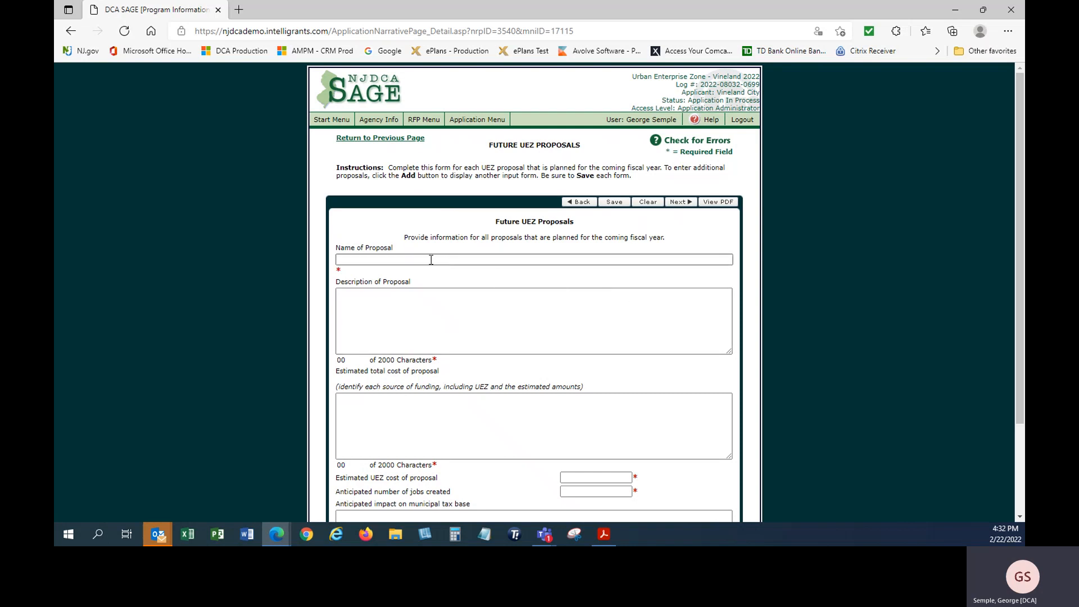
Paste the earlier proposal name into Name of Proposal, trimming its year suffix
key(alt+Tab)
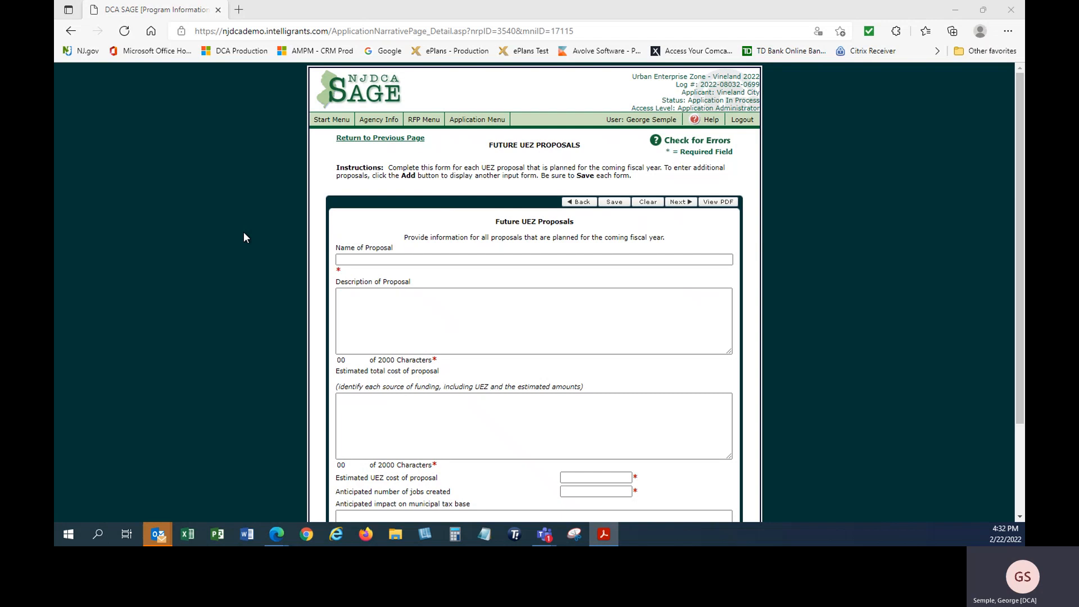
click(409, 259)
right_click(409, 259)
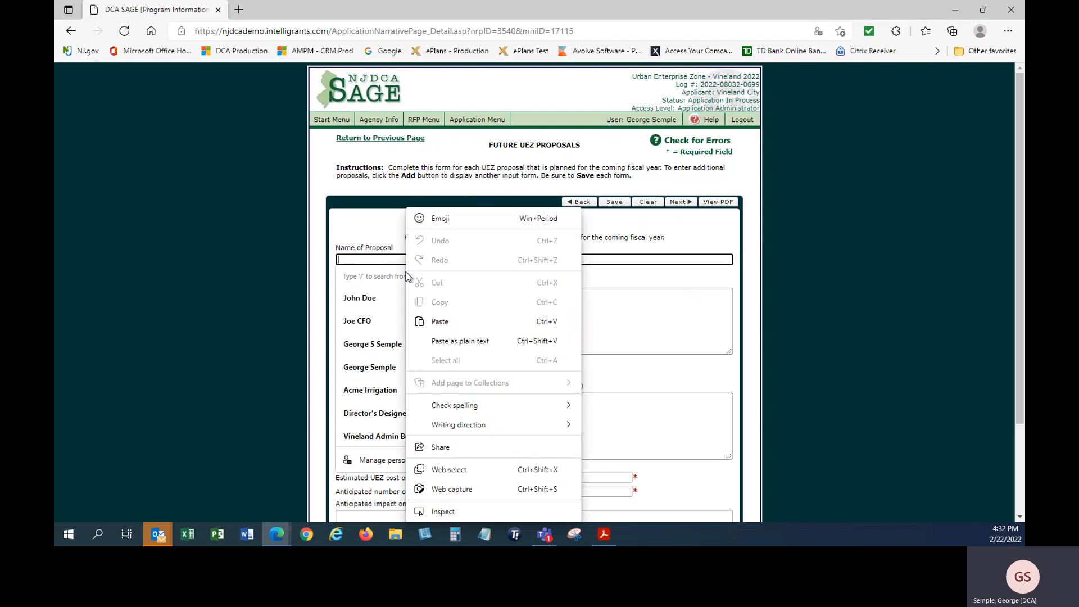
click(435, 325)
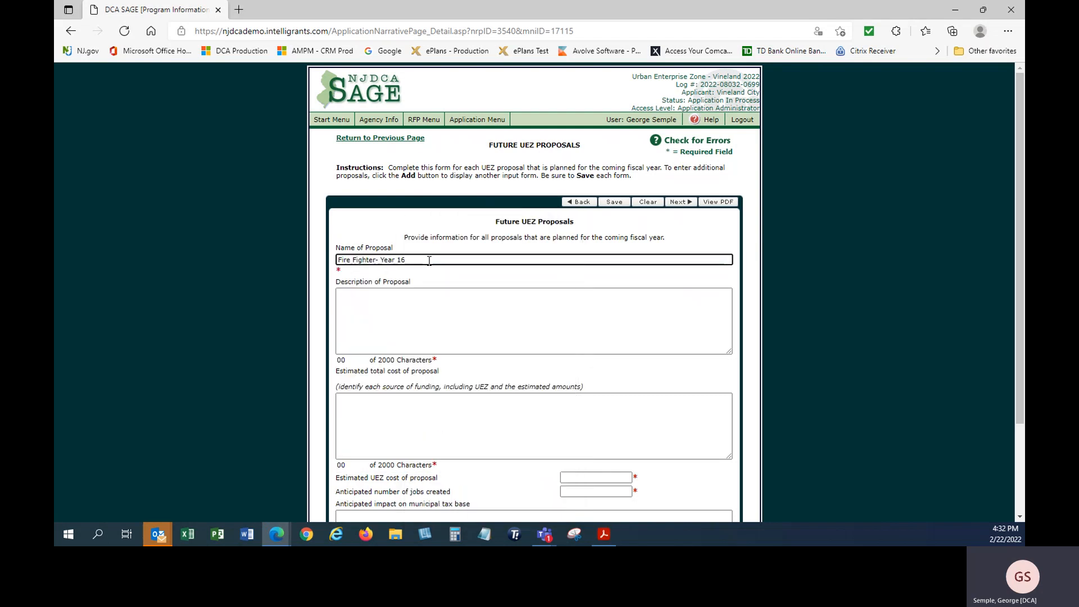
key(BackSpace)
key(BackSpace)
key(BackSpace)
key(BackSpace)
key(BackSpace)
key(BackSpace)
key(BackSpace)
key(BackSpace)
key(BackSpace)
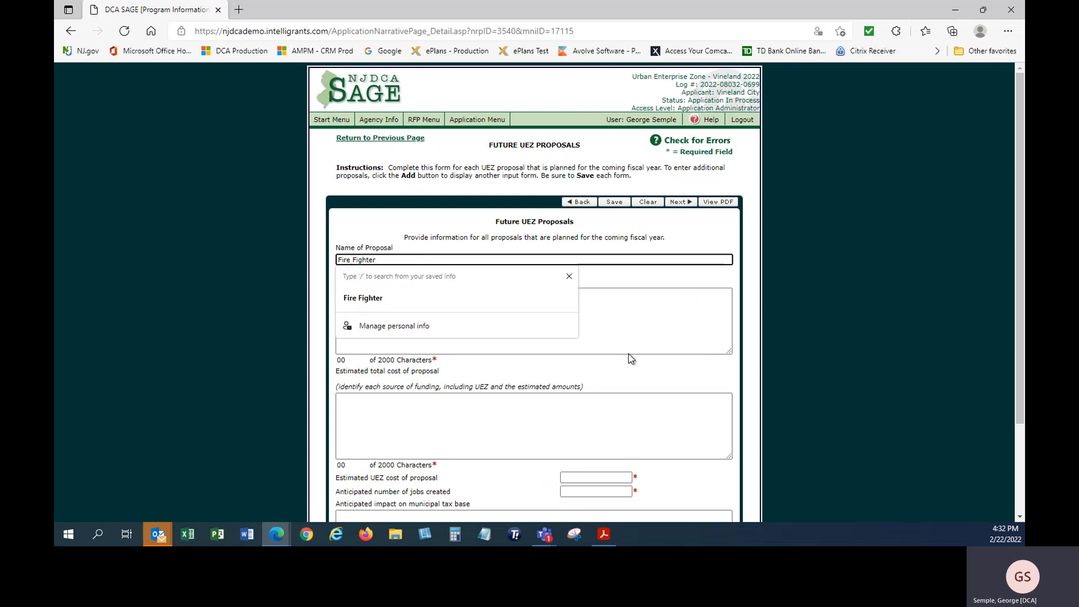
Paste the copied proposal description and add 'July 2022' after 'Beginning'
click(628, 324)
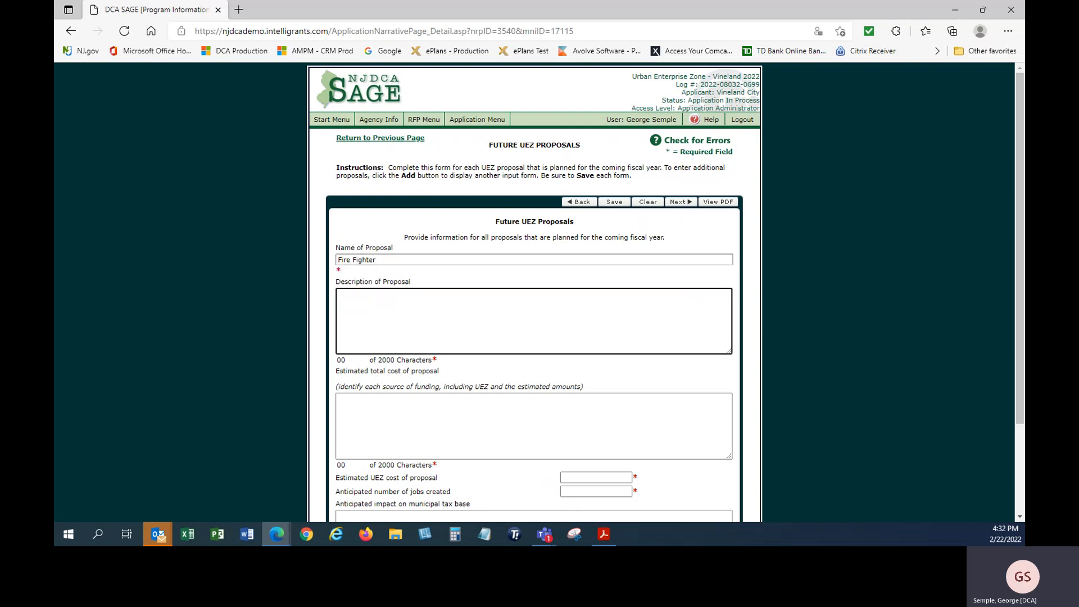
key(alt+Tab)
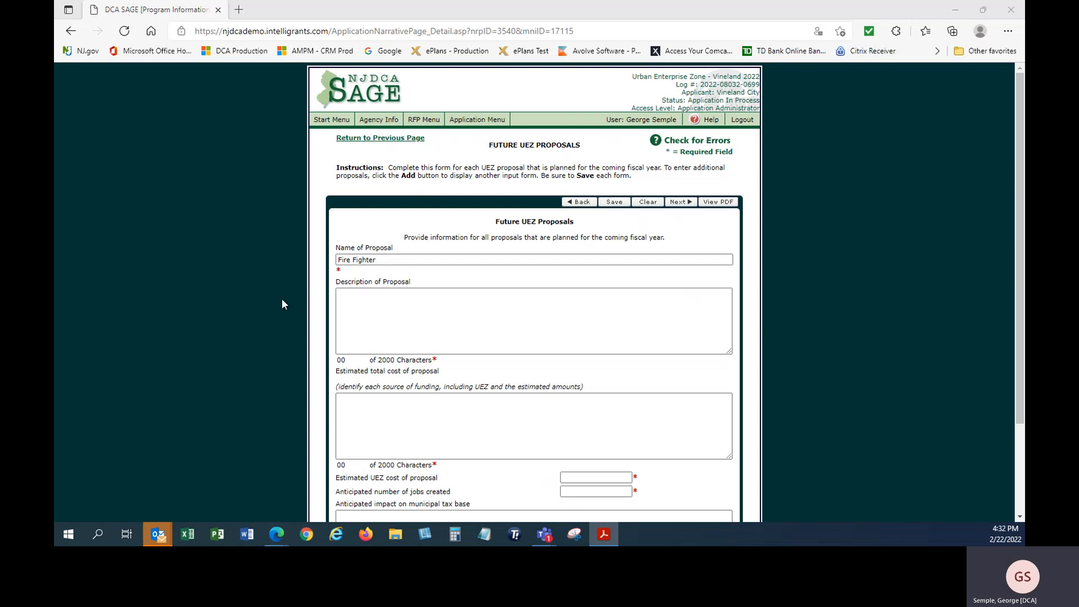
click(388, 336)
text(Salary continuation for one fire fighter position Beginning)
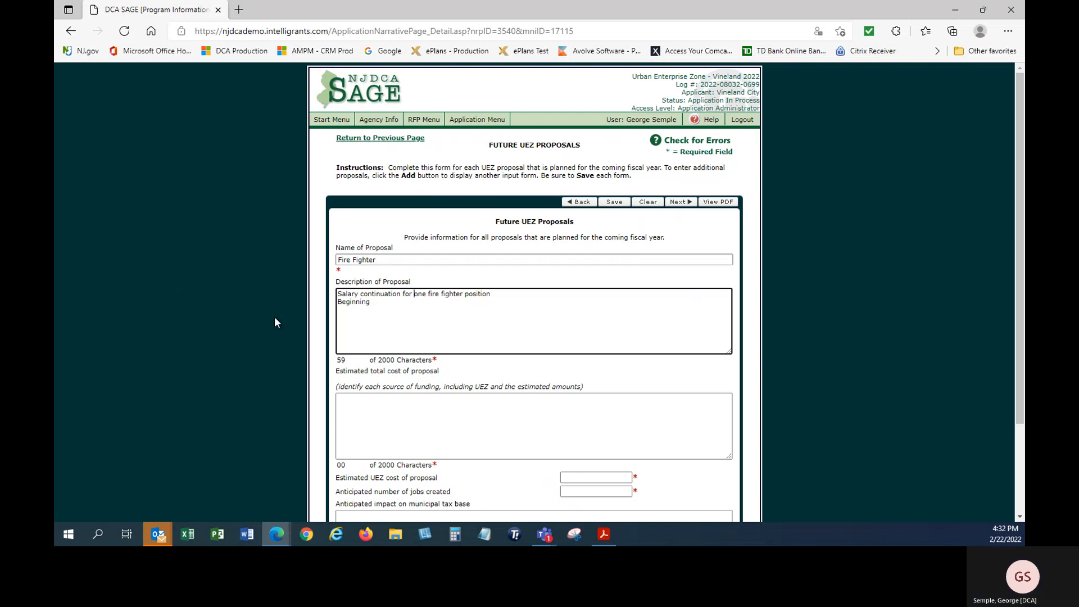
drag(393, 295, 398, 313)
click(391, 302)
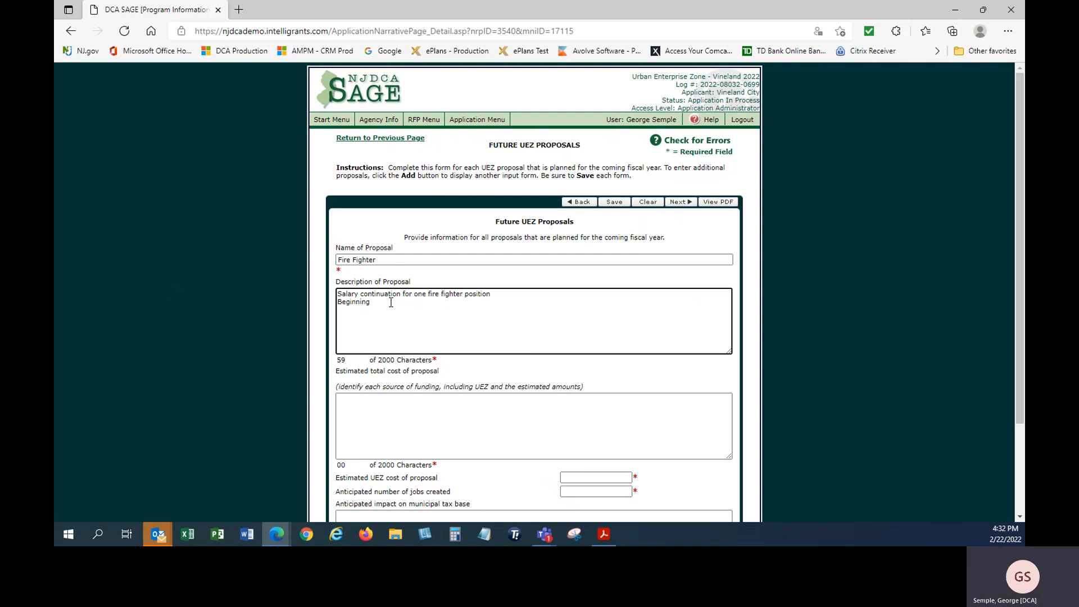
text(July 2022)
scroll(503, 388, down, 3)
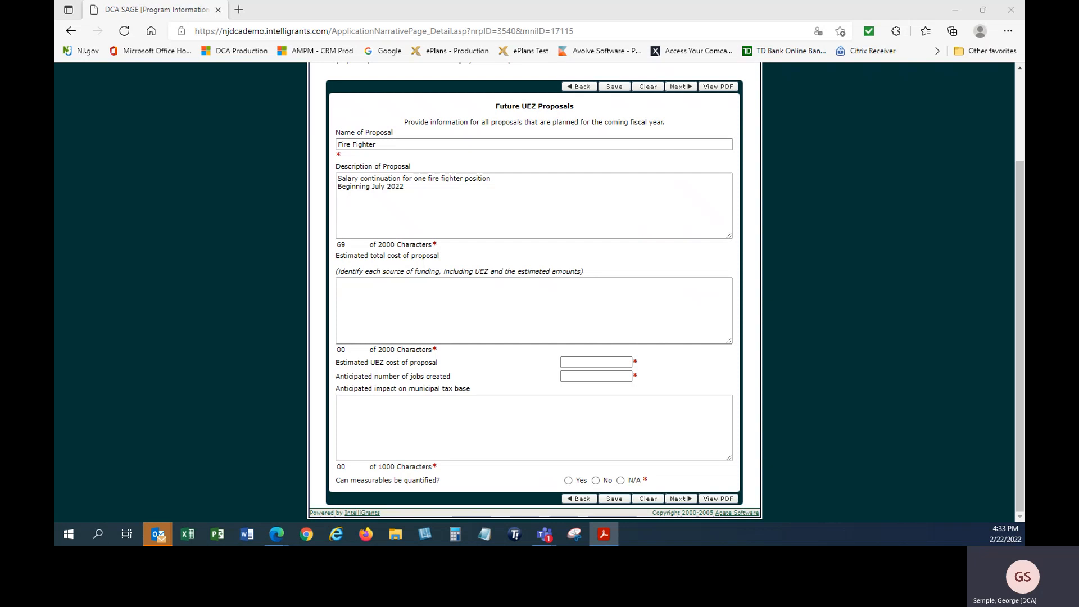
Enter the funding sources and amounts as UEZ $50,000
click(418, 321)
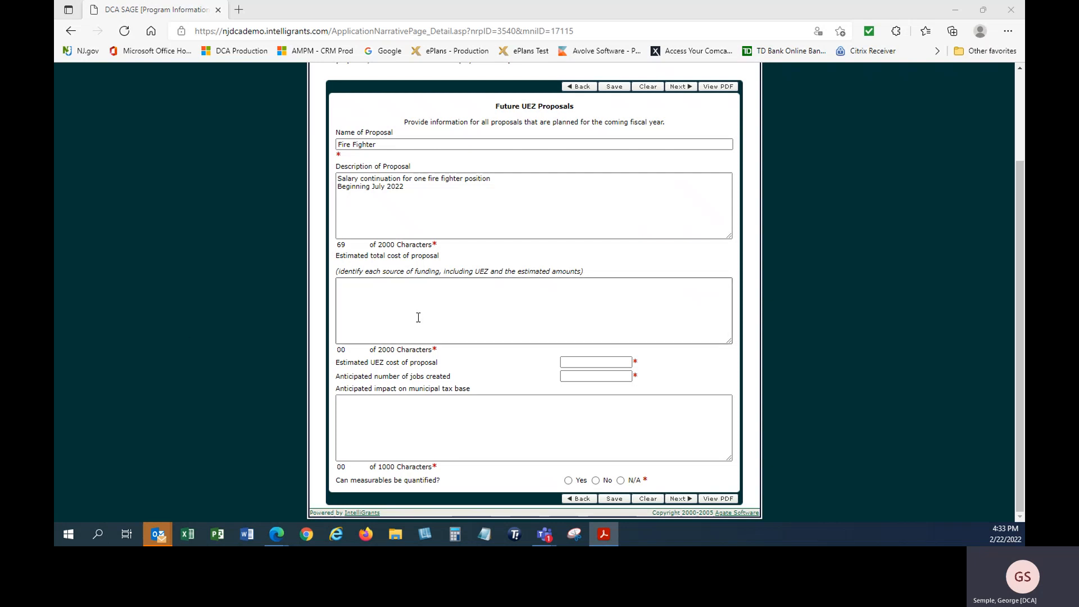
click(417, 313)
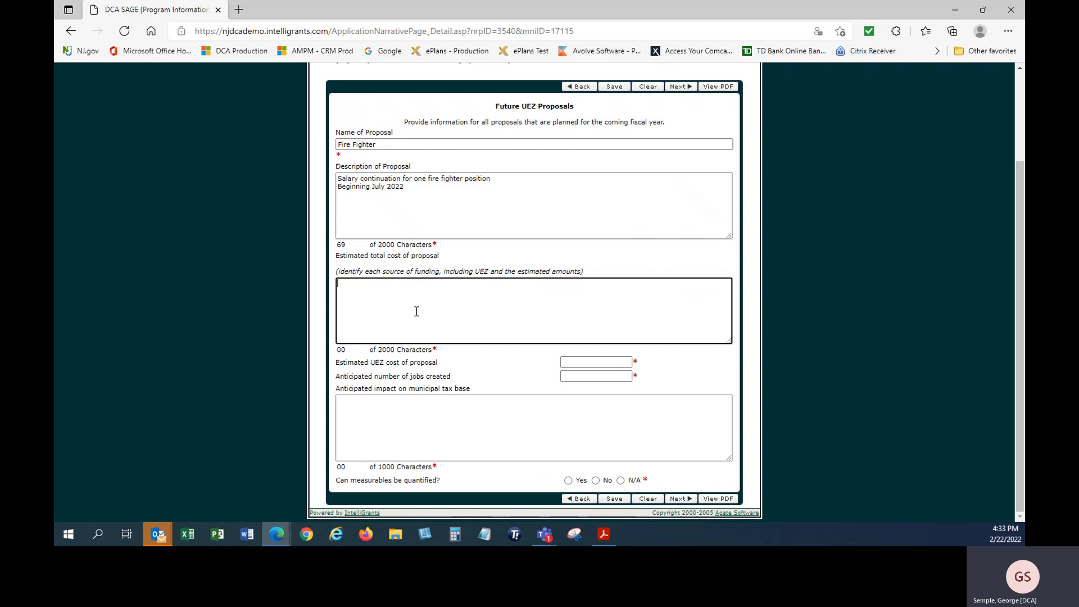
text(UEZ $50)
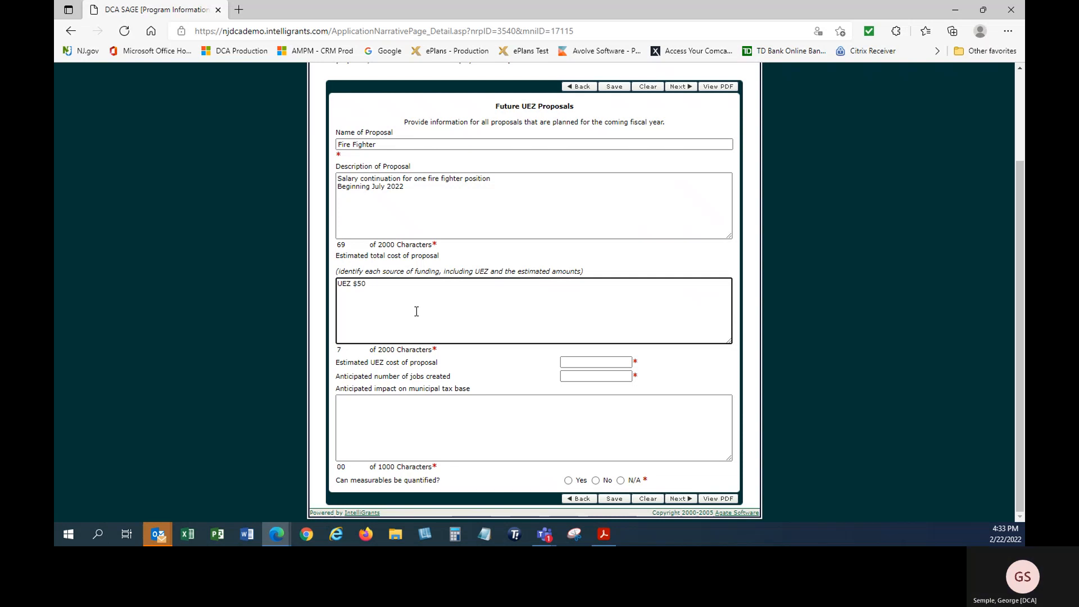
text(,000)
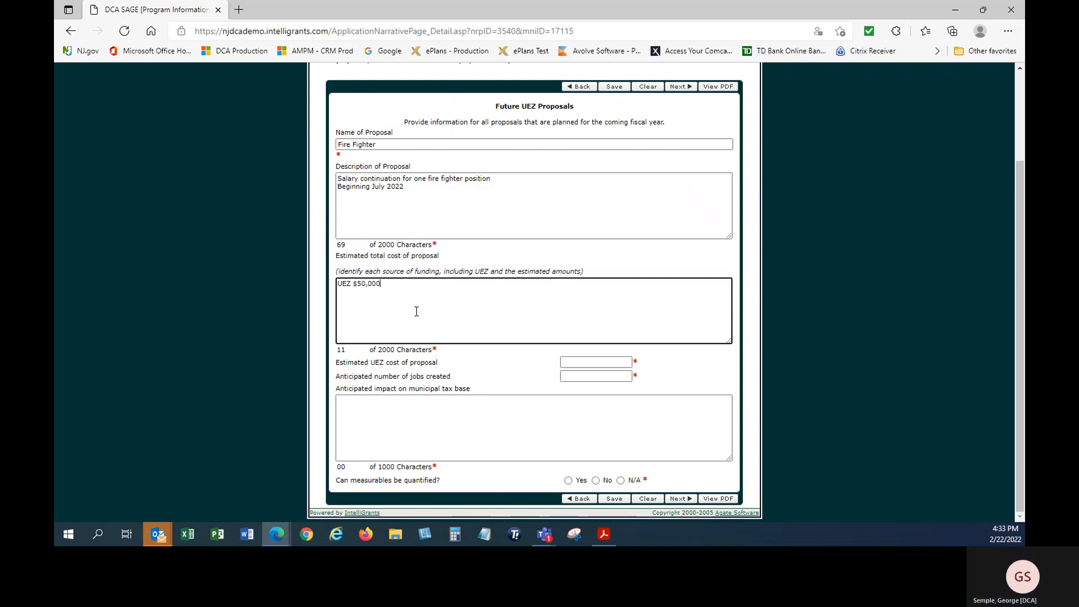
Set estimated UEZ cost $50,000.00, 1 job, tax-base impact 'none', measurables N/A, and save
click(599, 362)
click(585, 400)
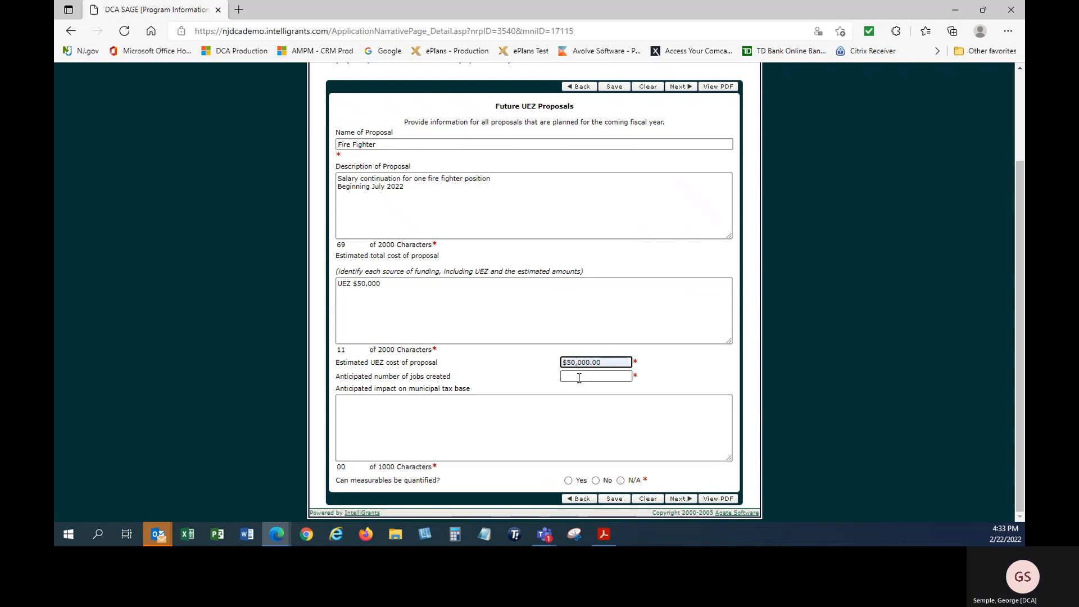
click(579, 376)
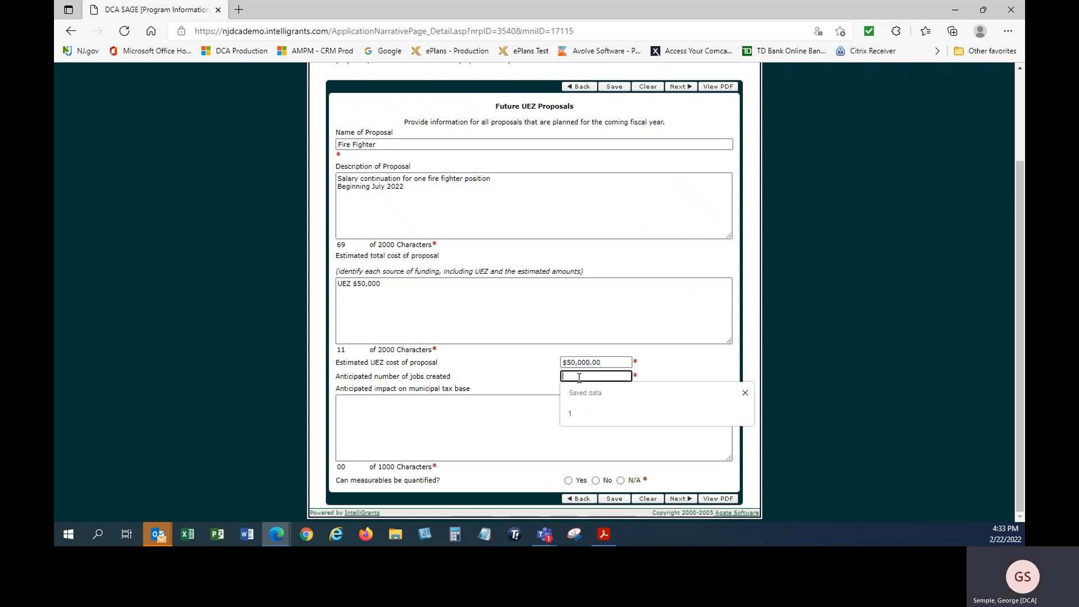
click(569, 414)
click(502, 416)
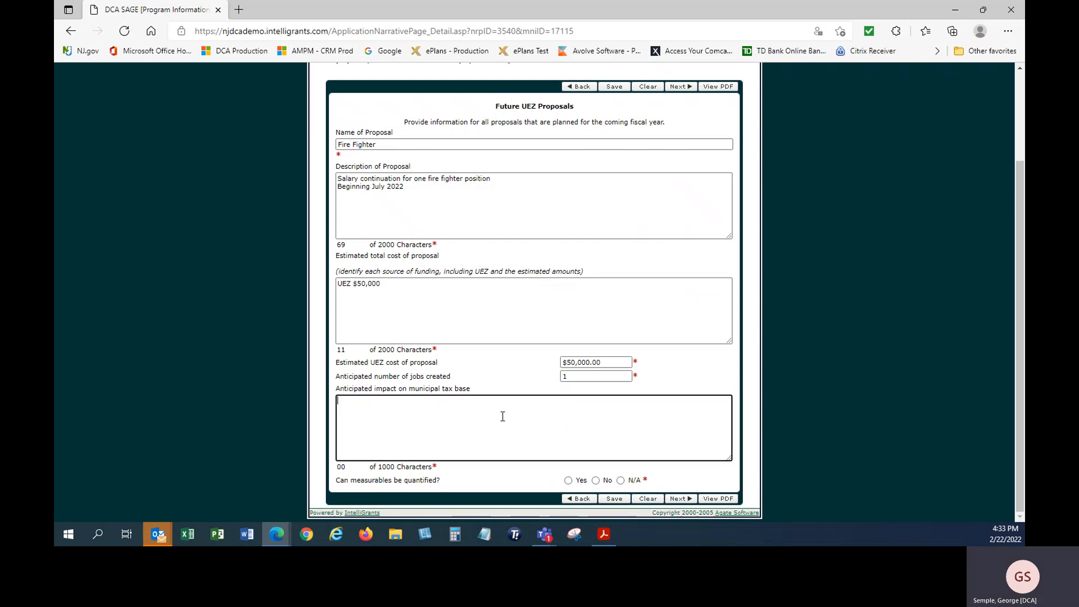
text(none)
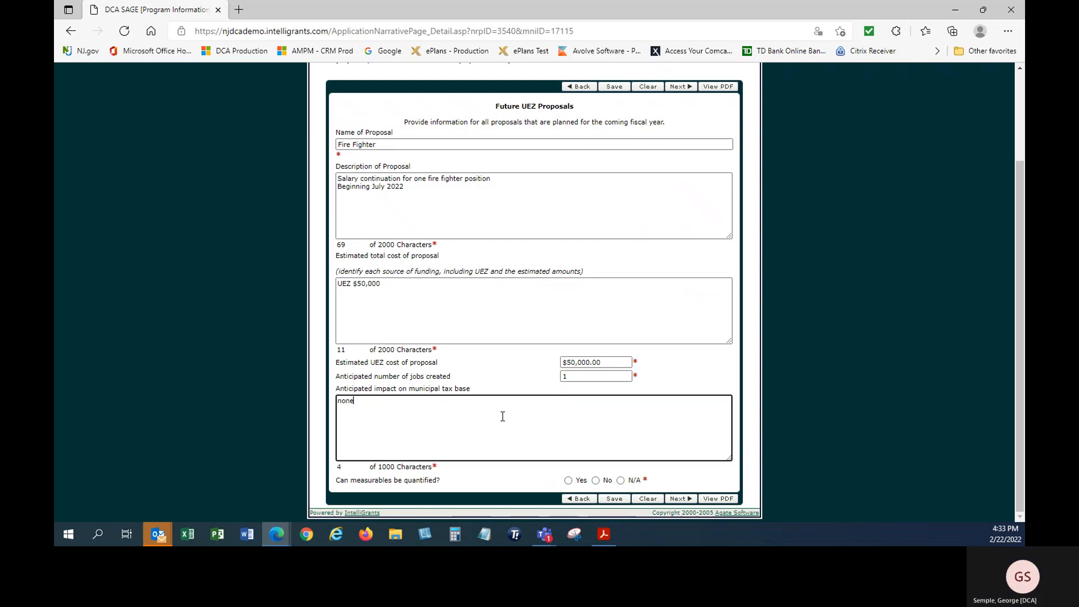
click(489, 369)
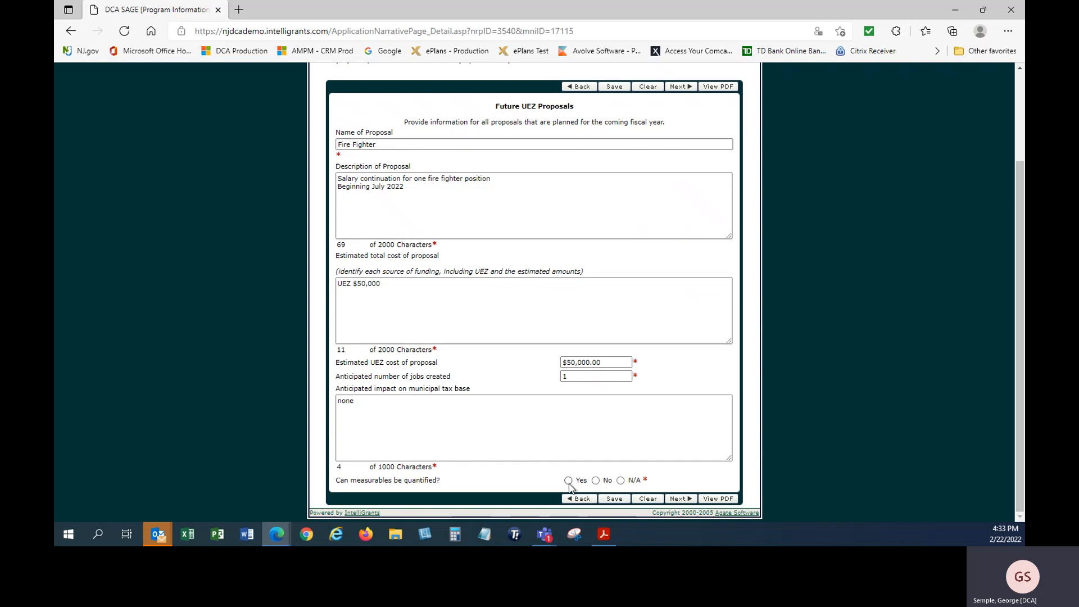
click(620, 481)
click(616, 500)
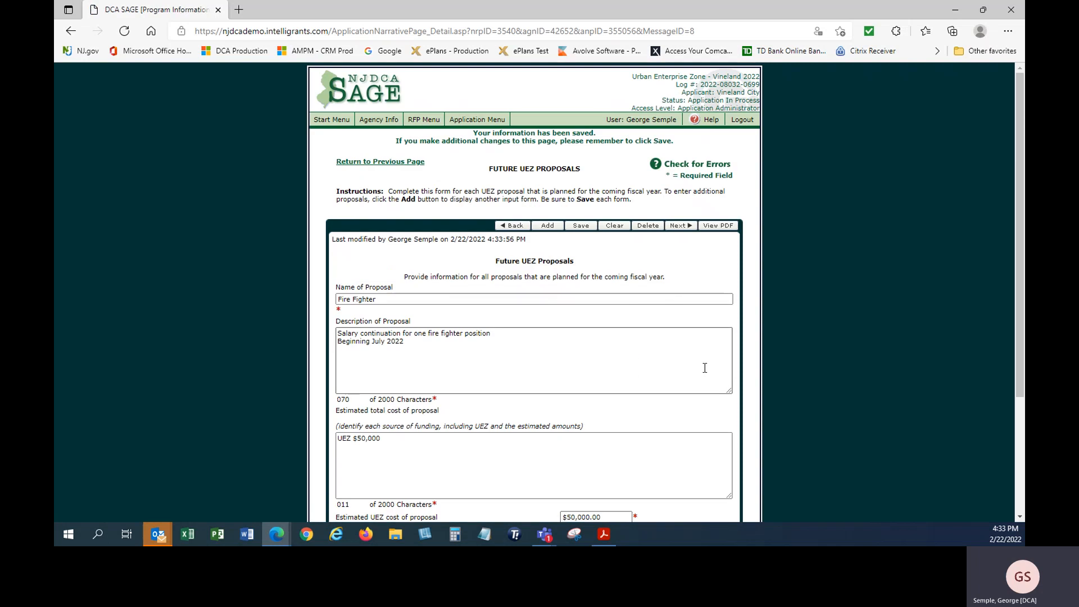
scroll(704, 366, down, 3)
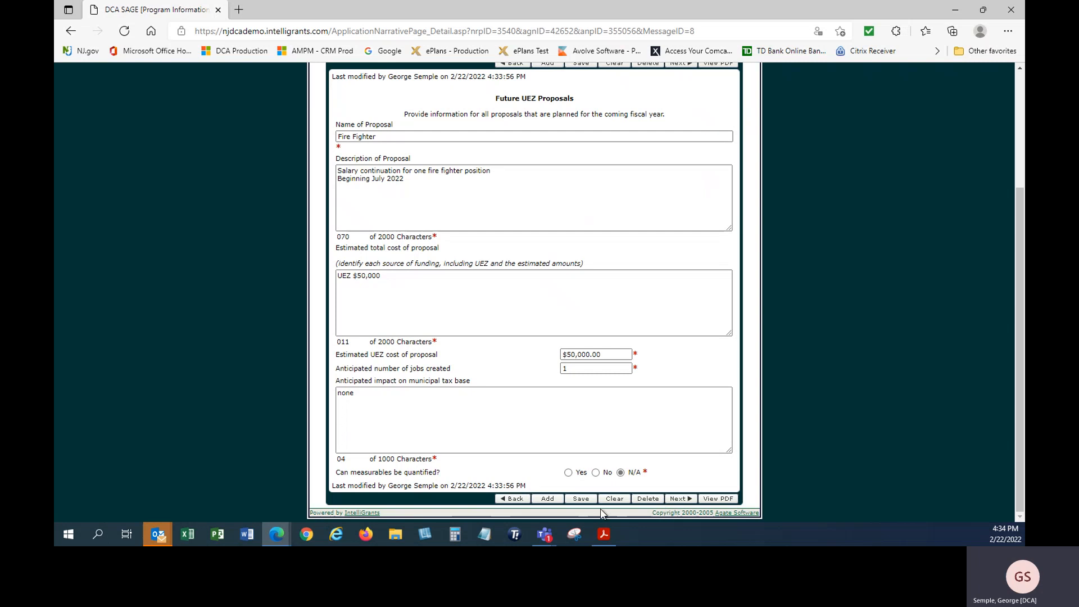
On the Attachments page, choose to mail both the City Council and Zone Board resolutions
click(678, 500)
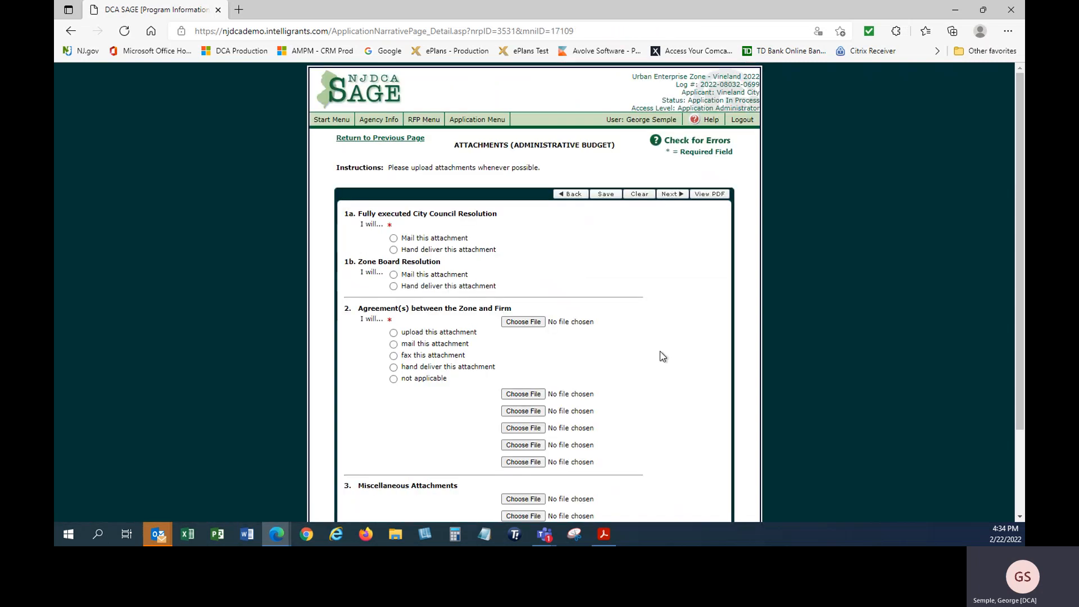
mouse_move(485, 123)
scroll(604, 275, down, 1)
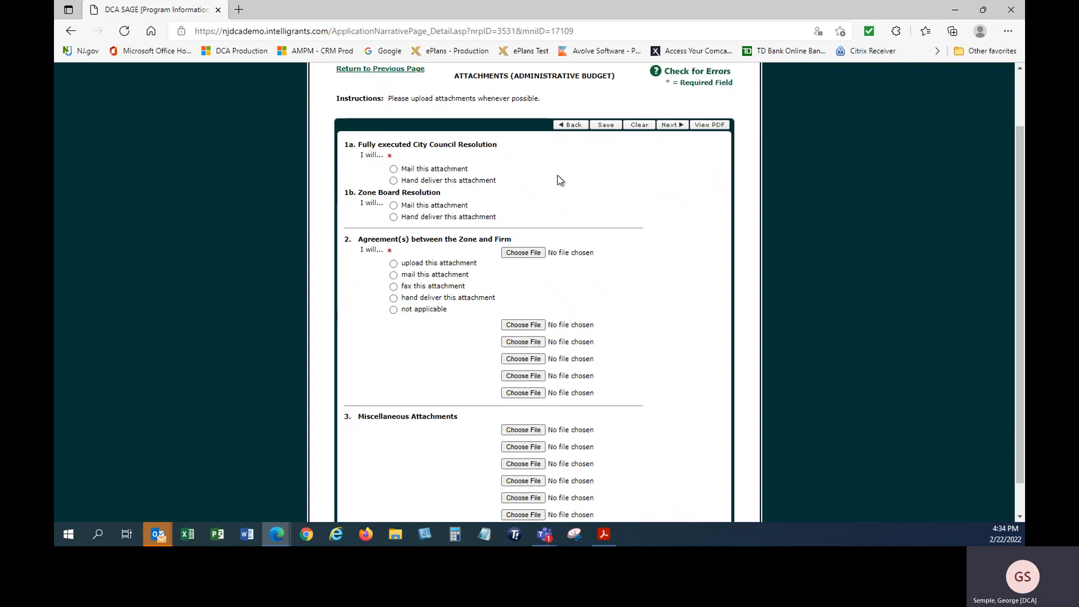
click(393, 169)
click(393, 205)
Mark the zone–firm agreement as not applicable and save the attachment choices
scroll(698, 309, down, 1)
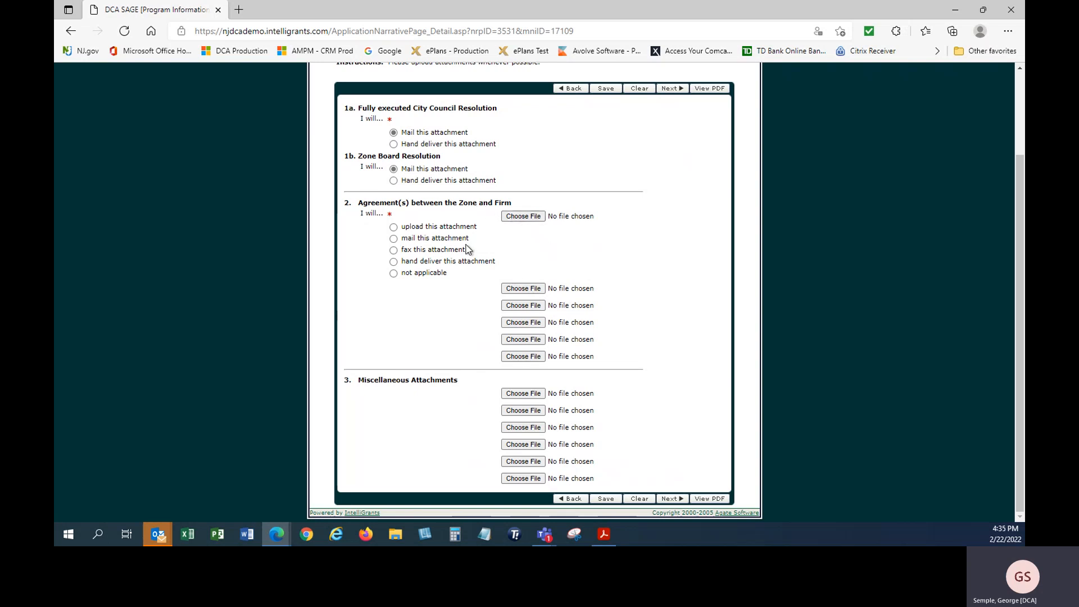
click(393, 274)
click(607, 500)
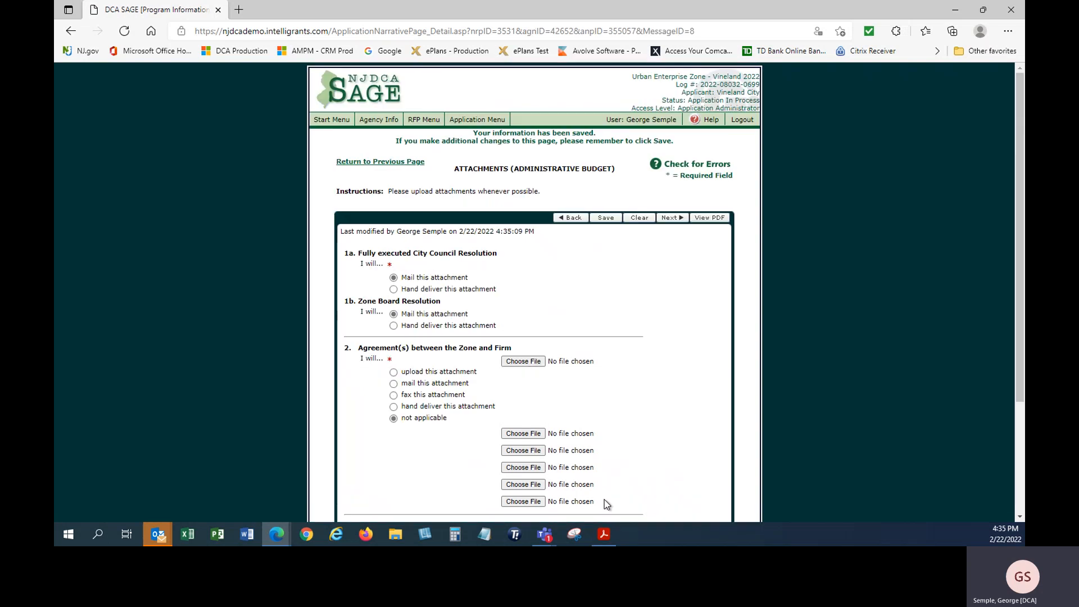
scroll(702, 377, down, 3)
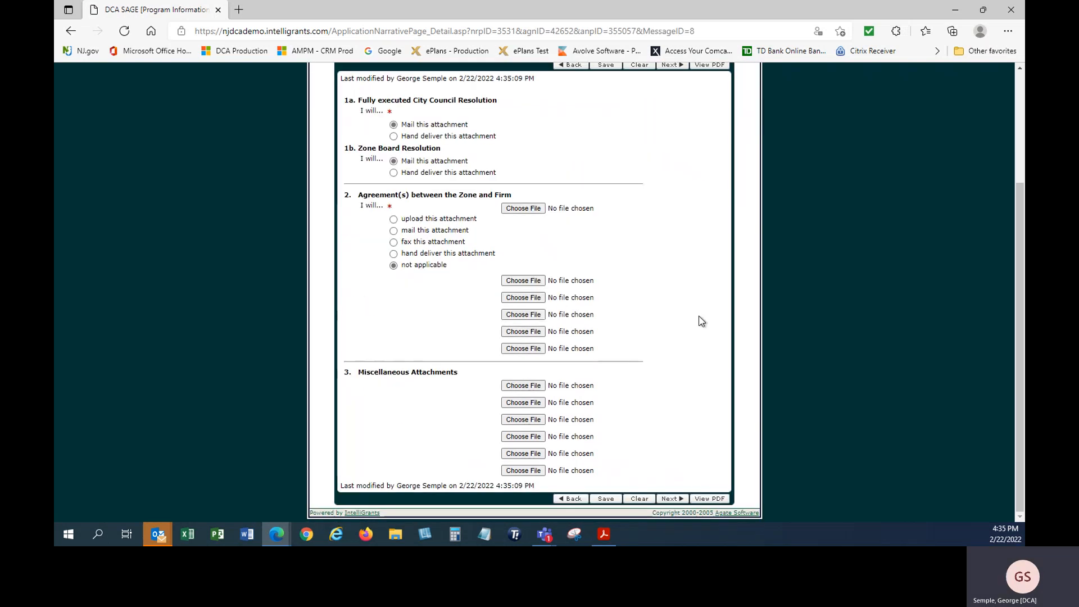
Enter the saved employee name, Firefighter title, 07/01/2022 hire date, overtime-eligible and full time
click(672, 499)
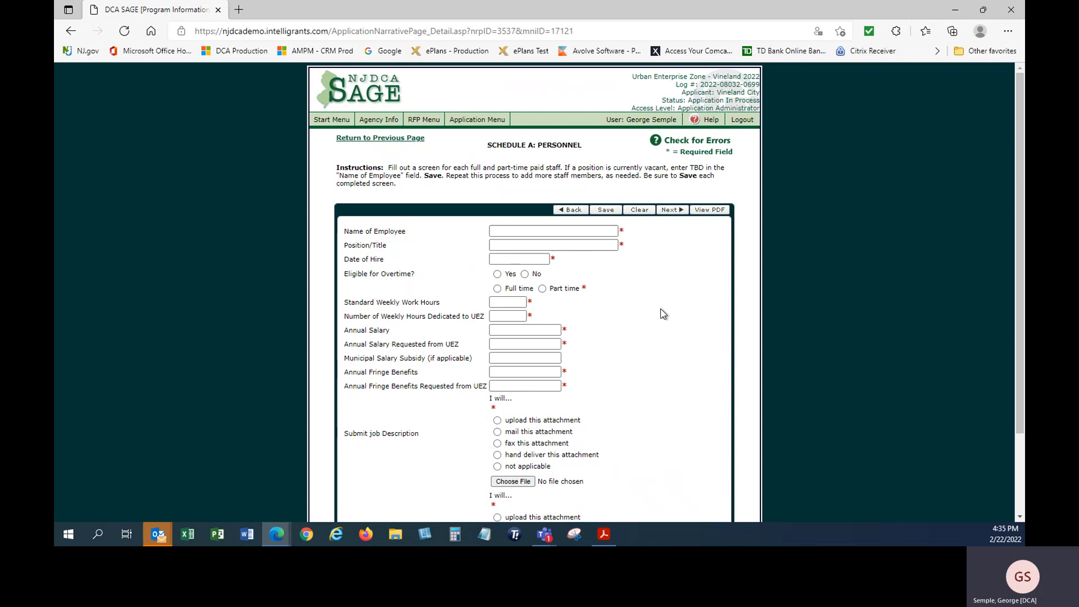
scroll(664, 314, down, 1)
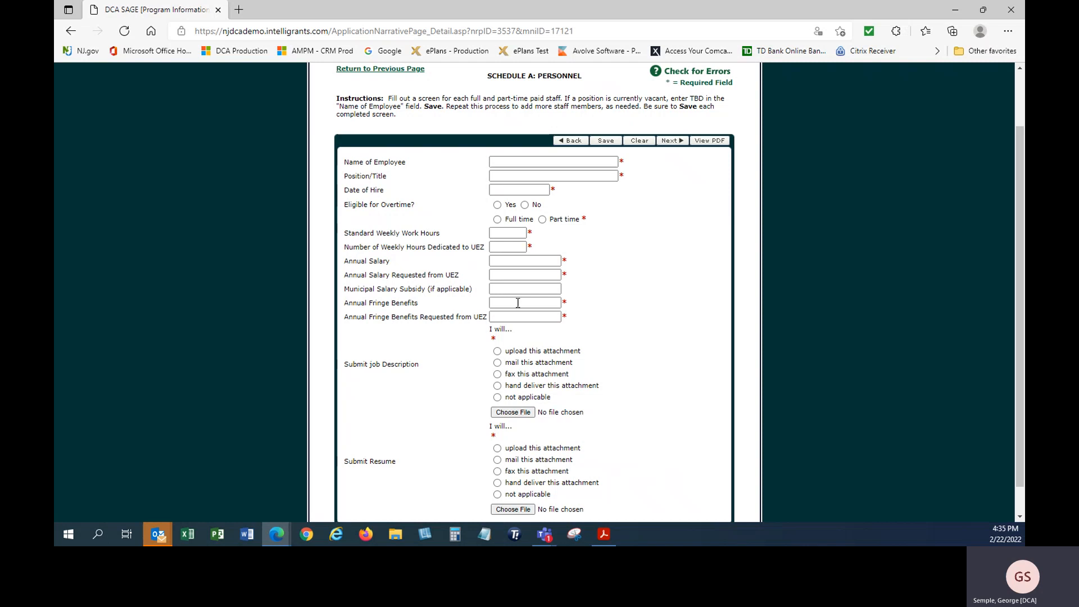
click(528, 162)
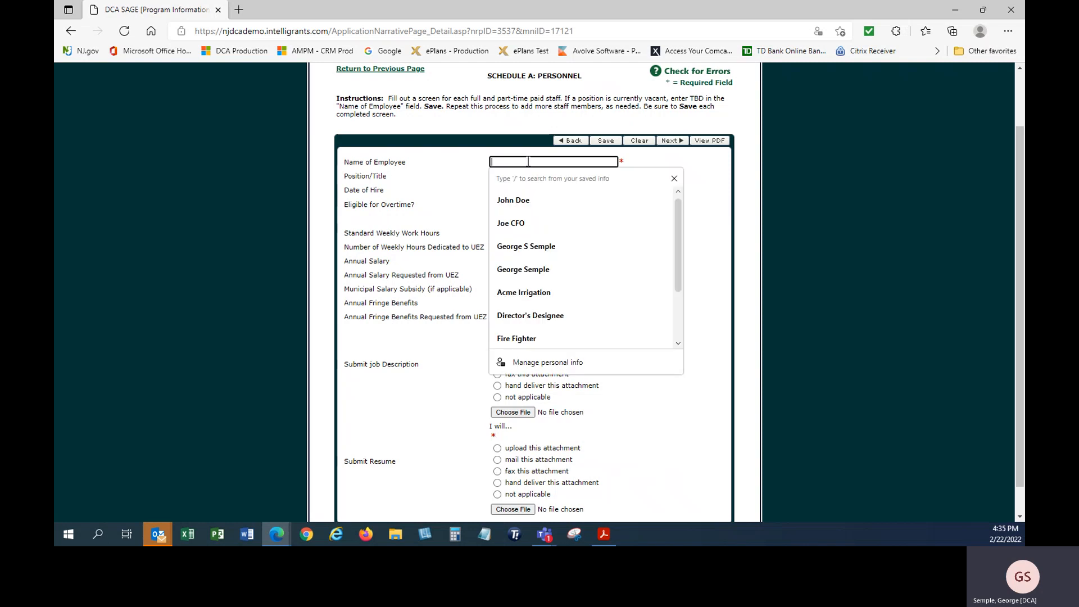
click(517, 203)
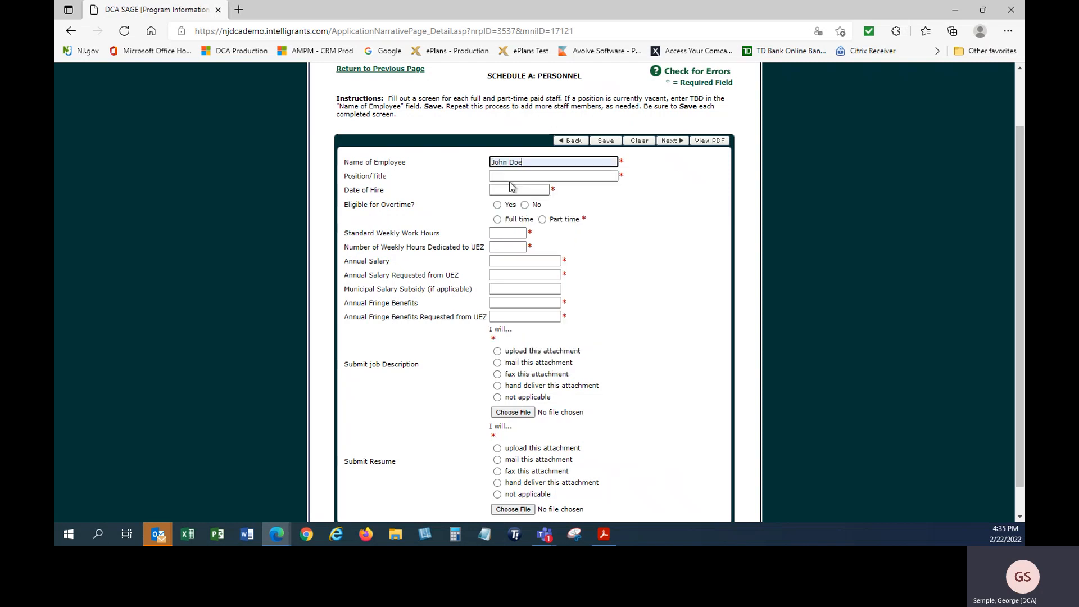
click(511, 175)
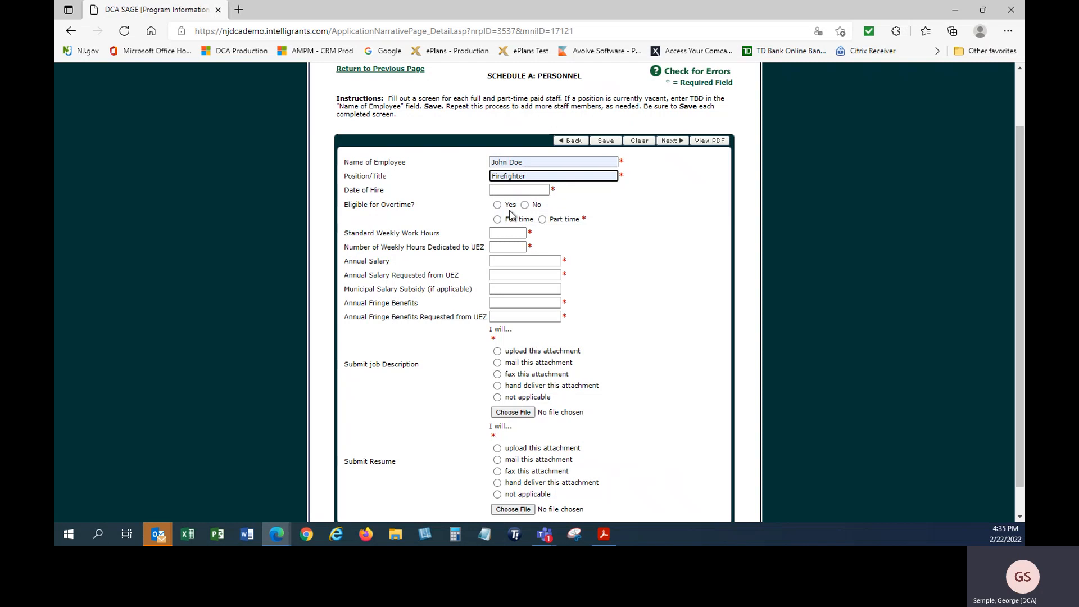
click(512, 189)
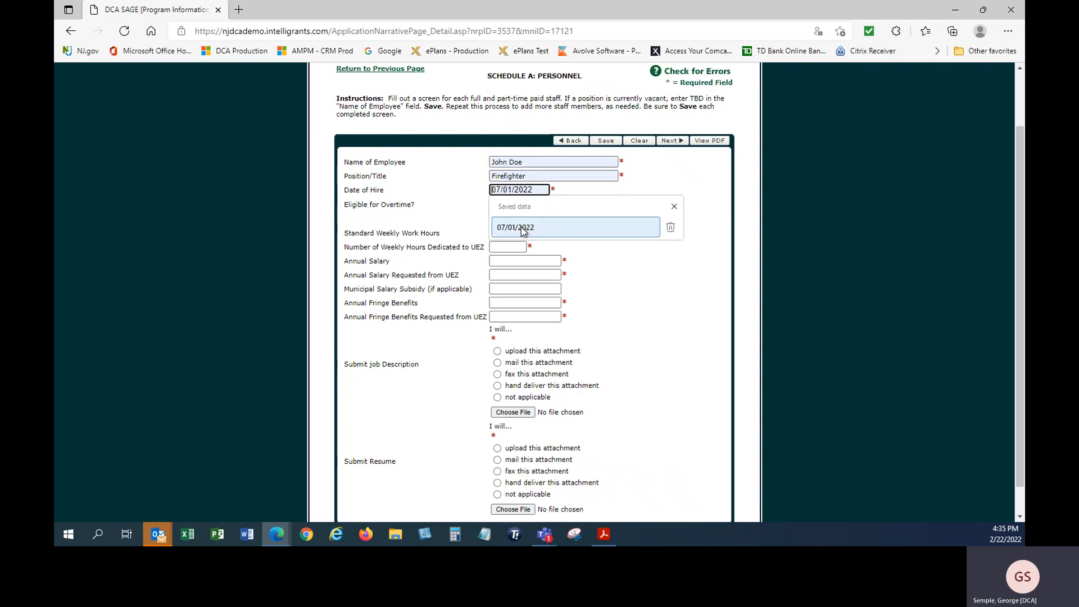
click(522, 230)
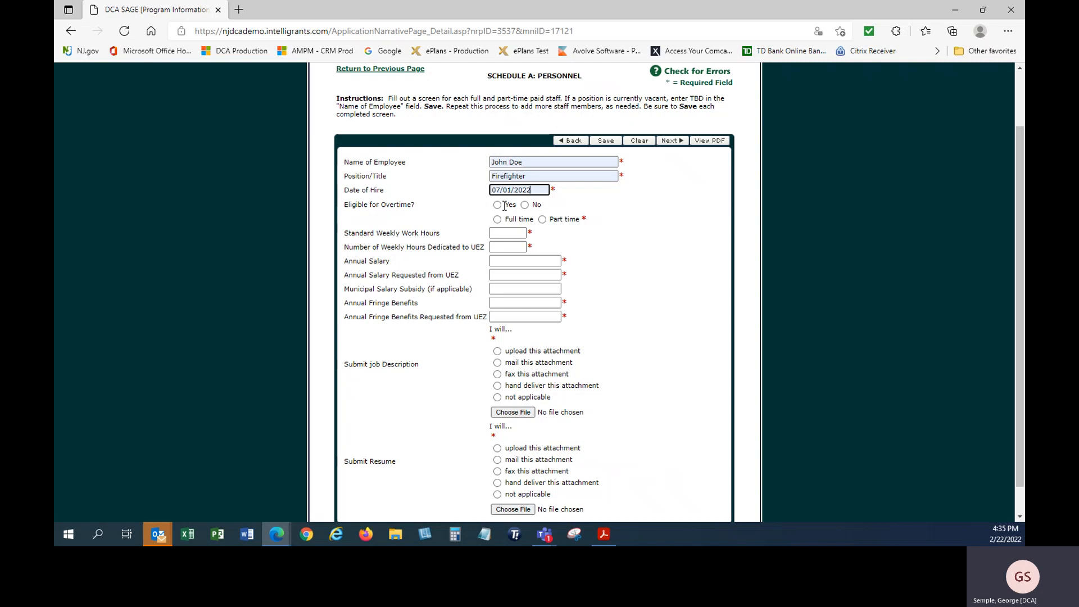
click(497, 205)
click(497, 219)
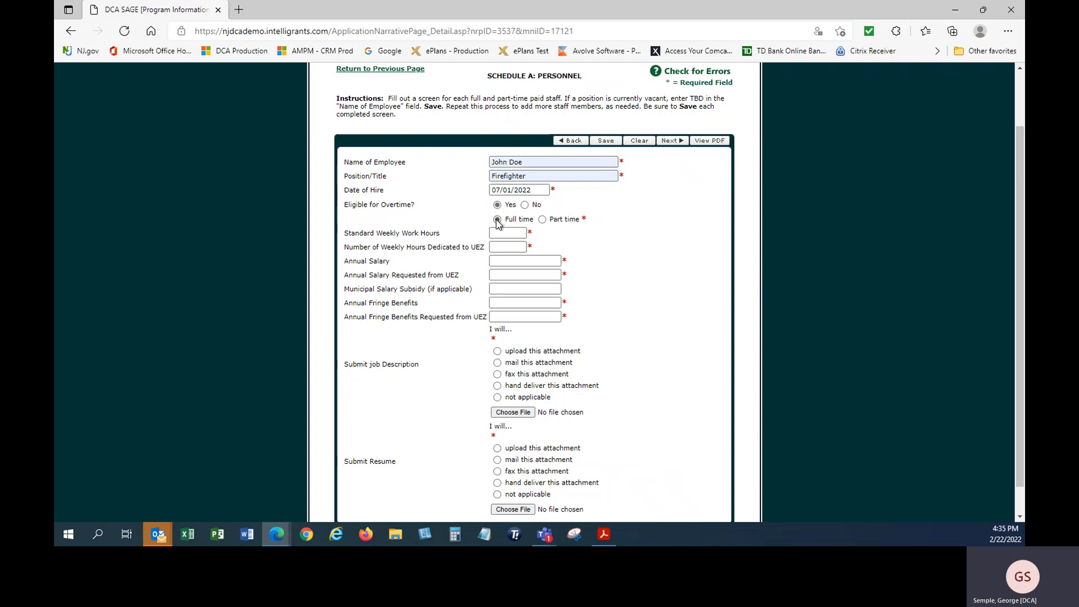
Set standard weekly hours and UEZ weekly hours both to 40
click(507, 232)
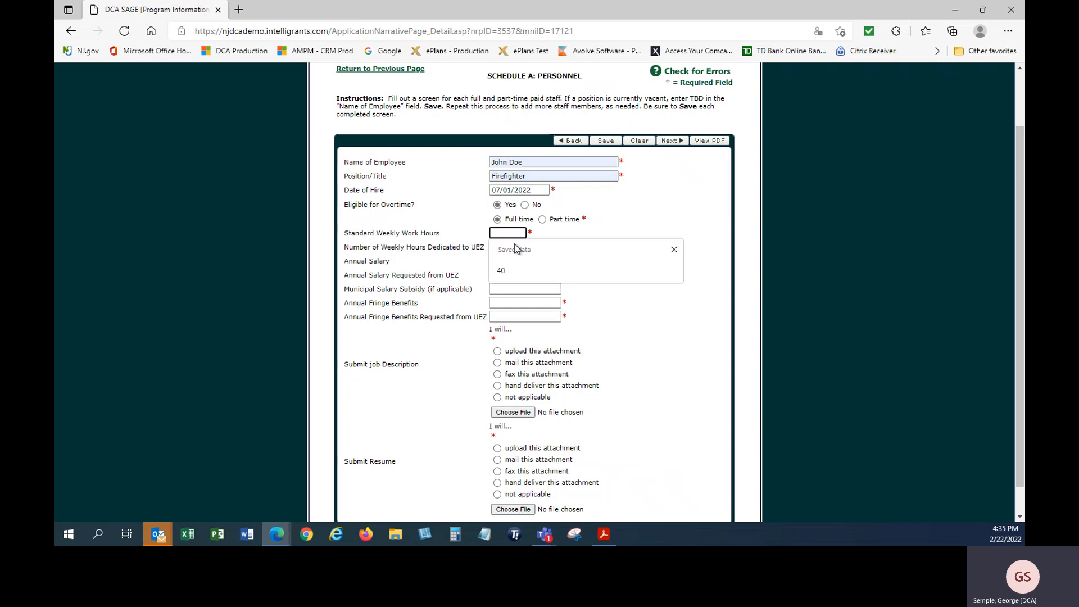
click(516, 265)
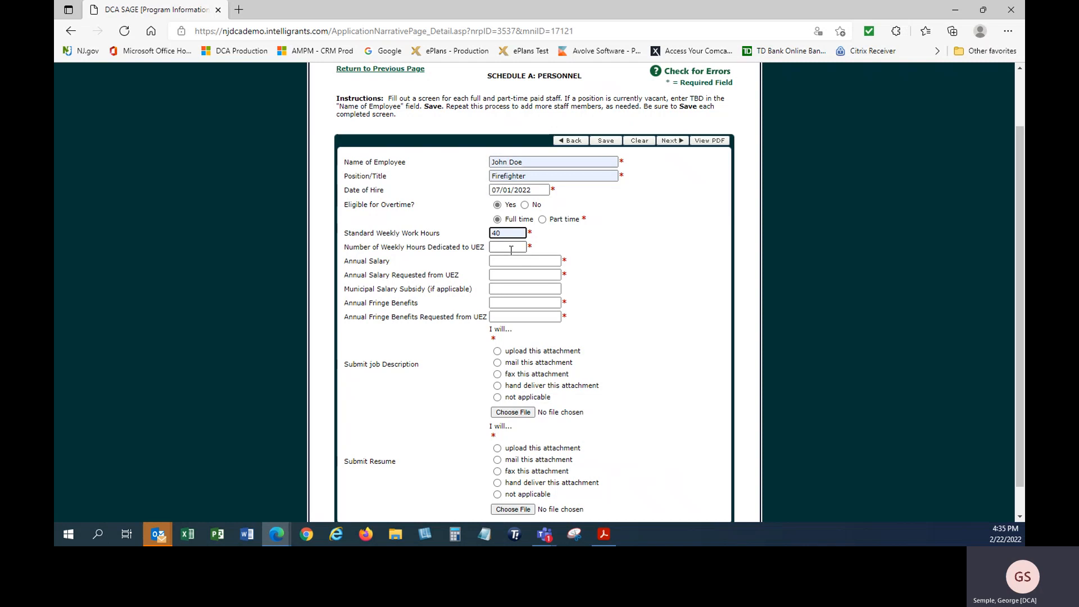
click(511, 248)
click(511, 281)
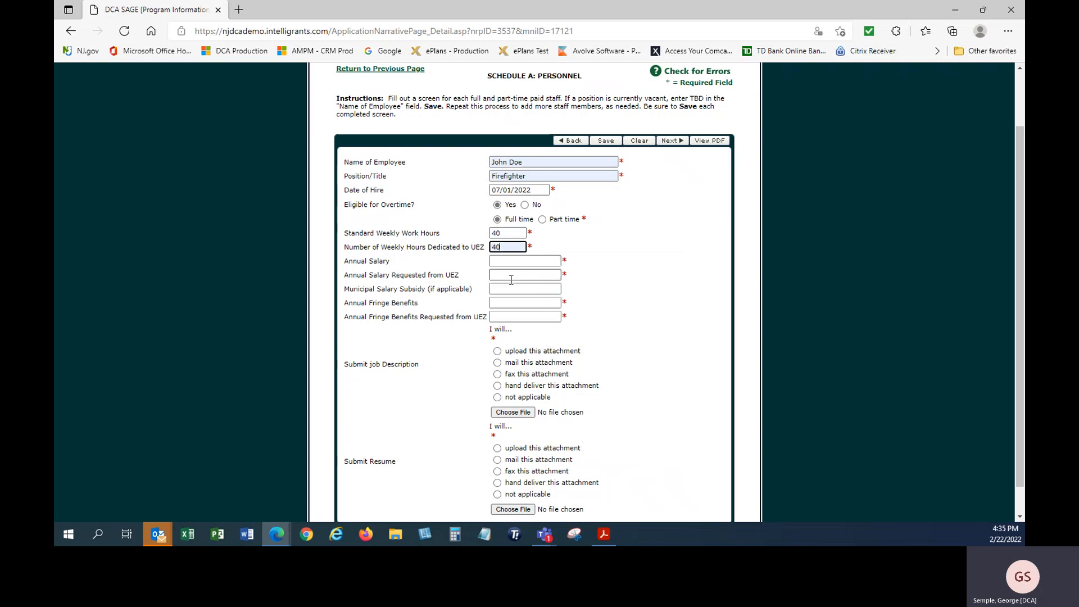
Set annual salary to 50000 and salary requested from UEZ to 500000
click(511, 261)
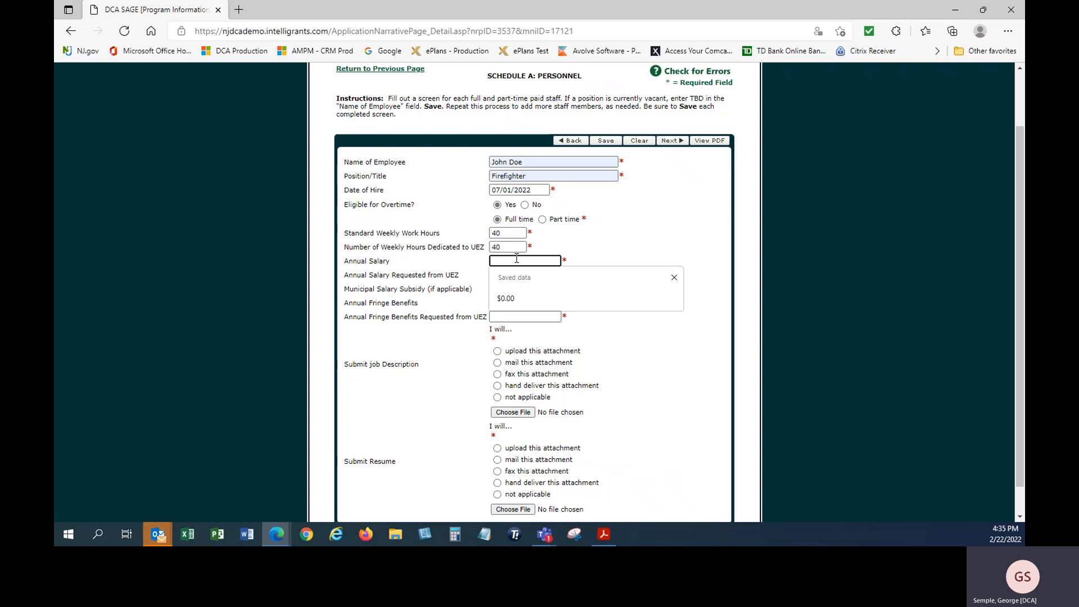
click(520, 297)
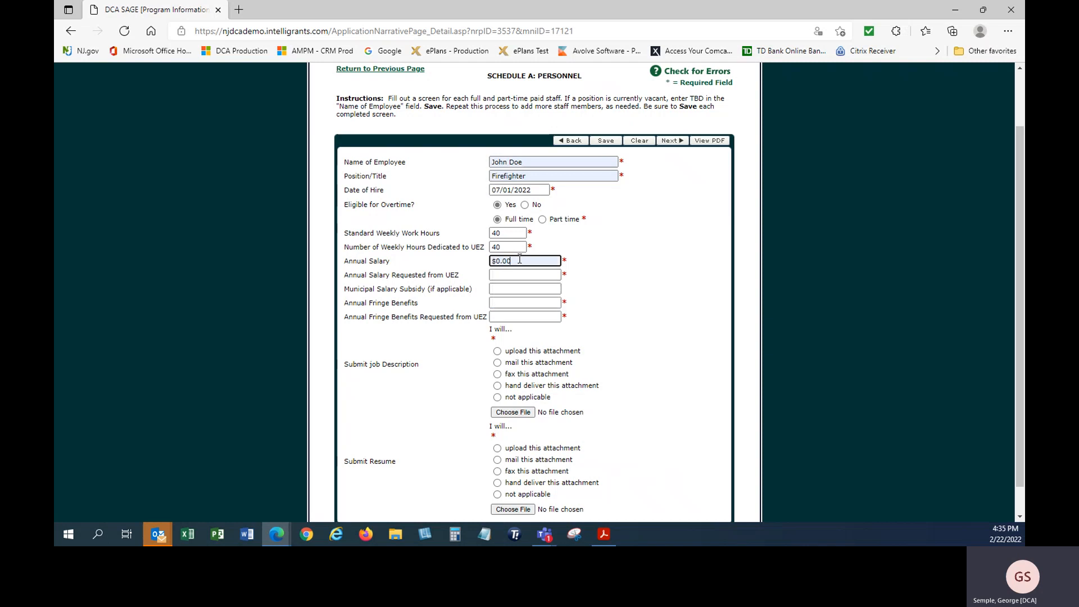
triple_click(519, 259)
text(50000)
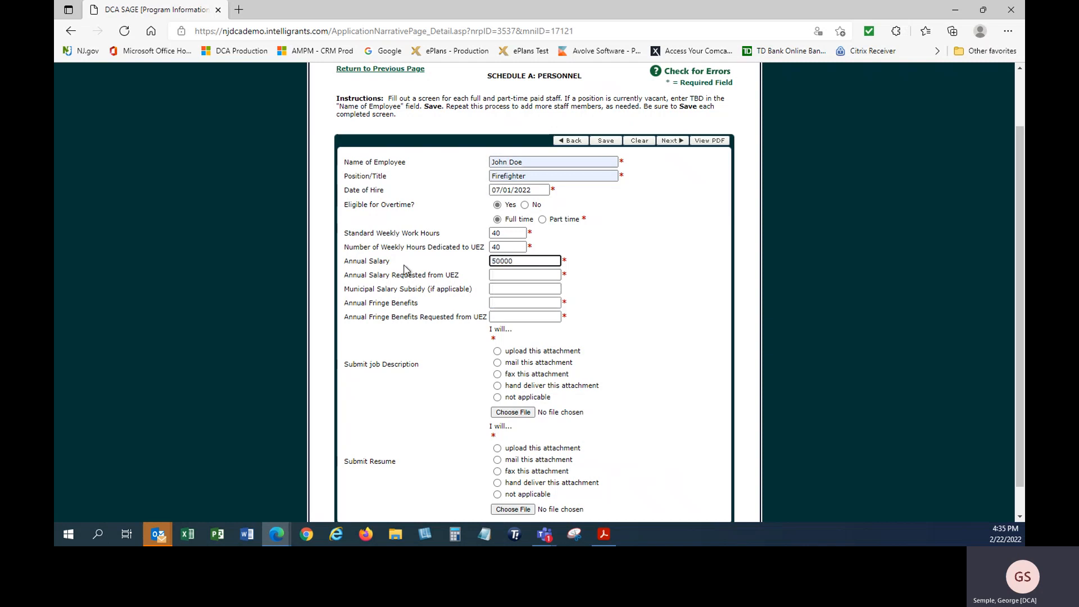
click(533, 275)
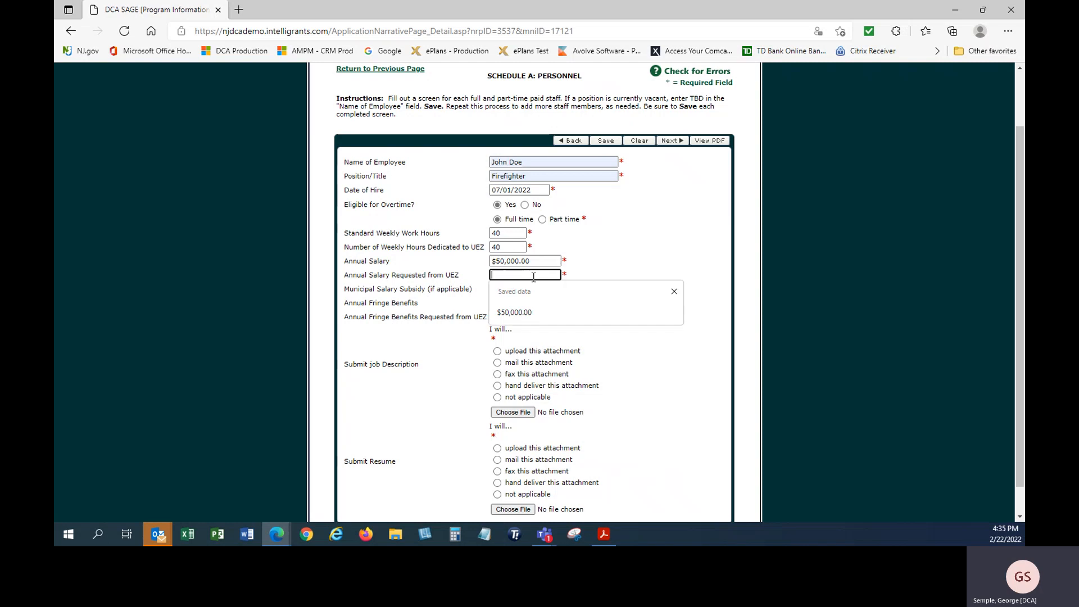
text(500000)
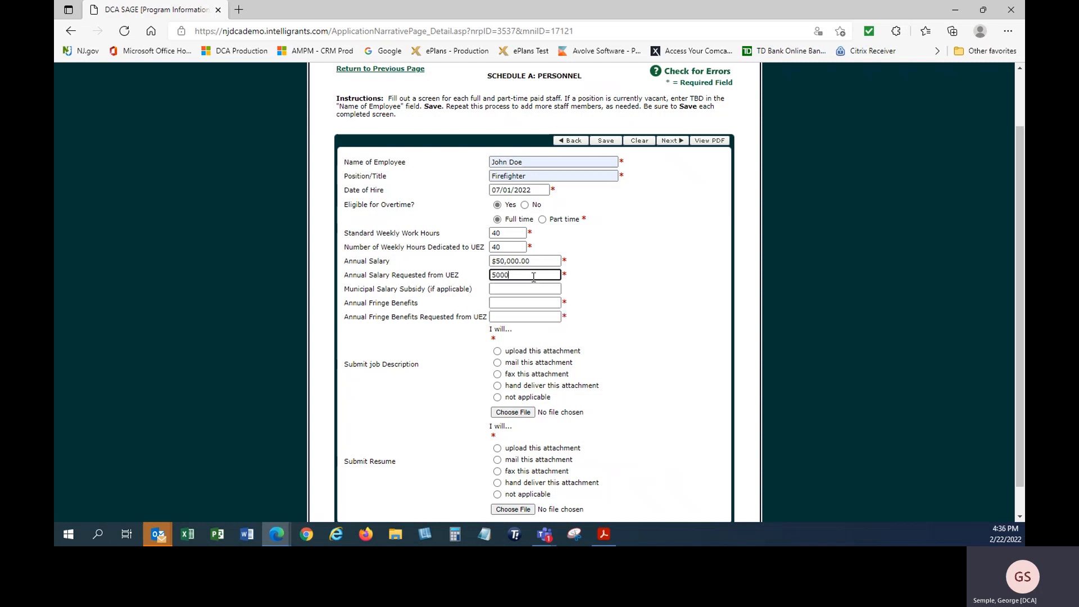
click(632, 350)
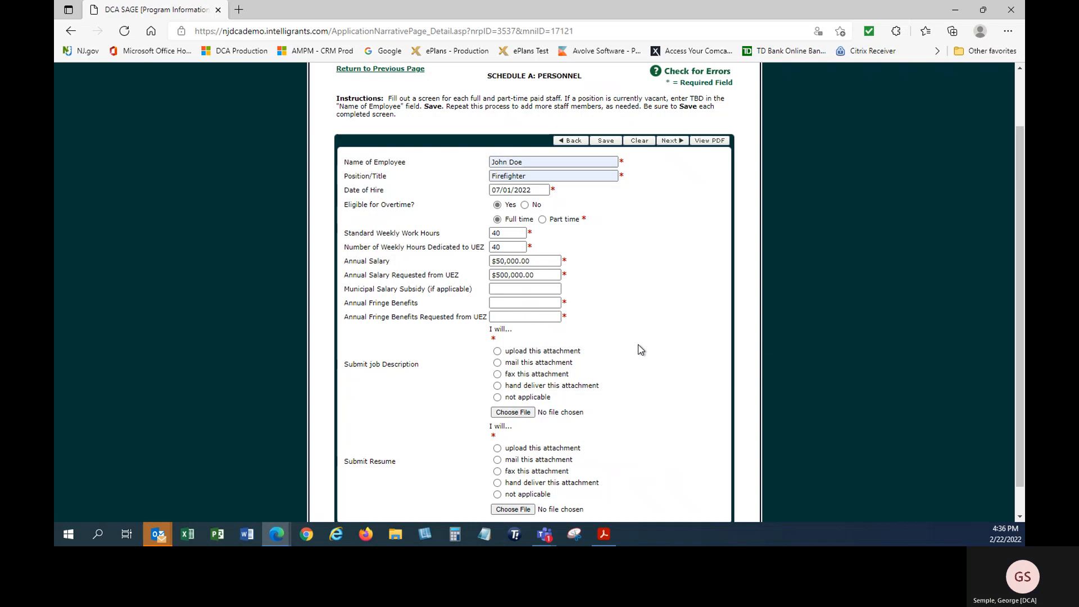
Enter municipal subsidy 0, annual fringe benefits 10000, and UEZ-requested fringe benefits 10000
click(517, 289)
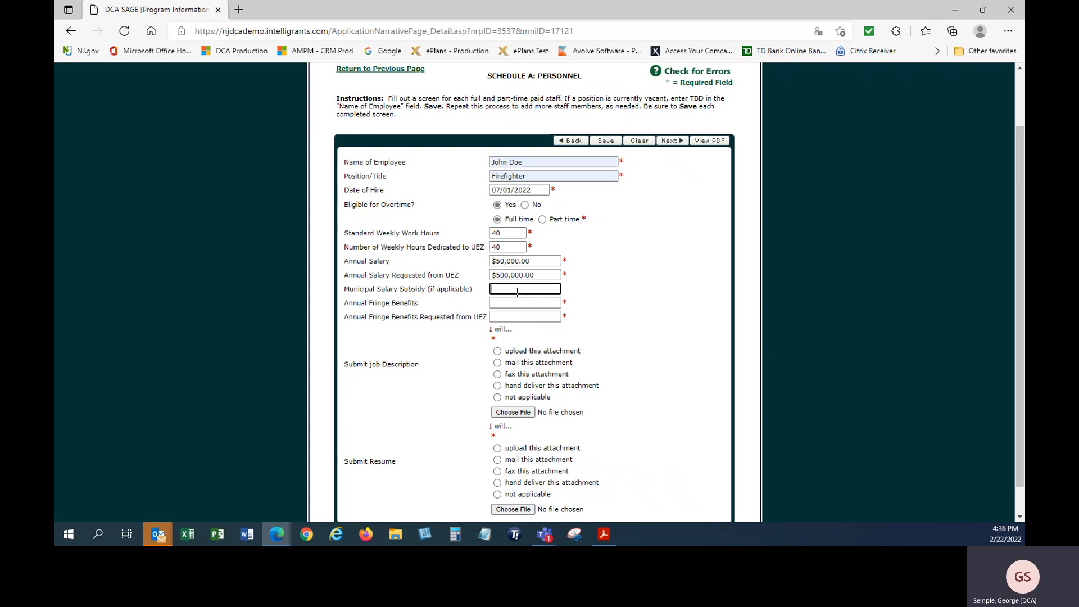
text(0)
click(508, 304)
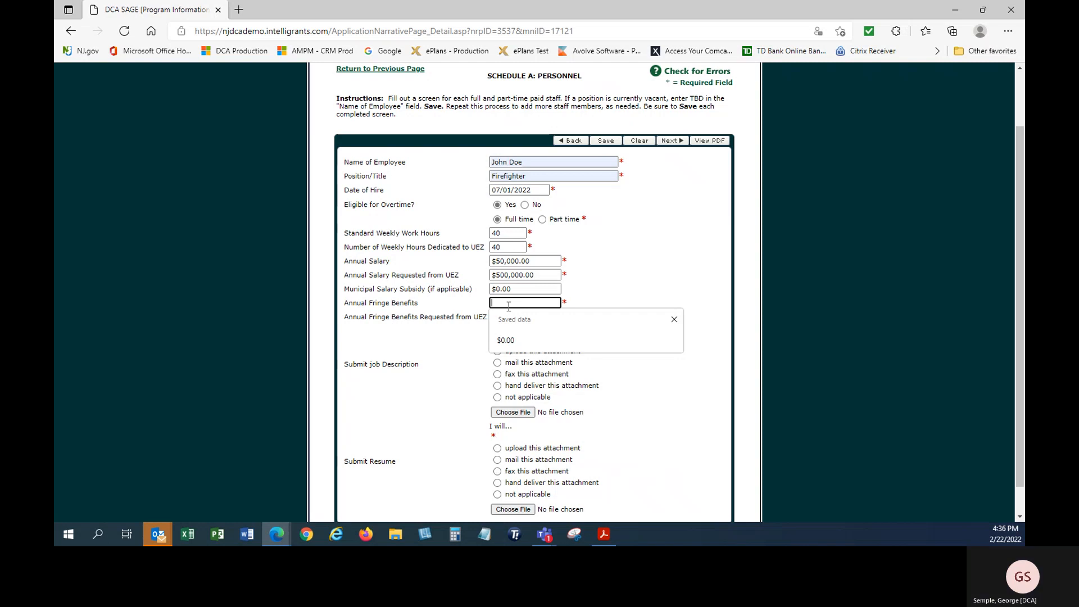
text(10000)
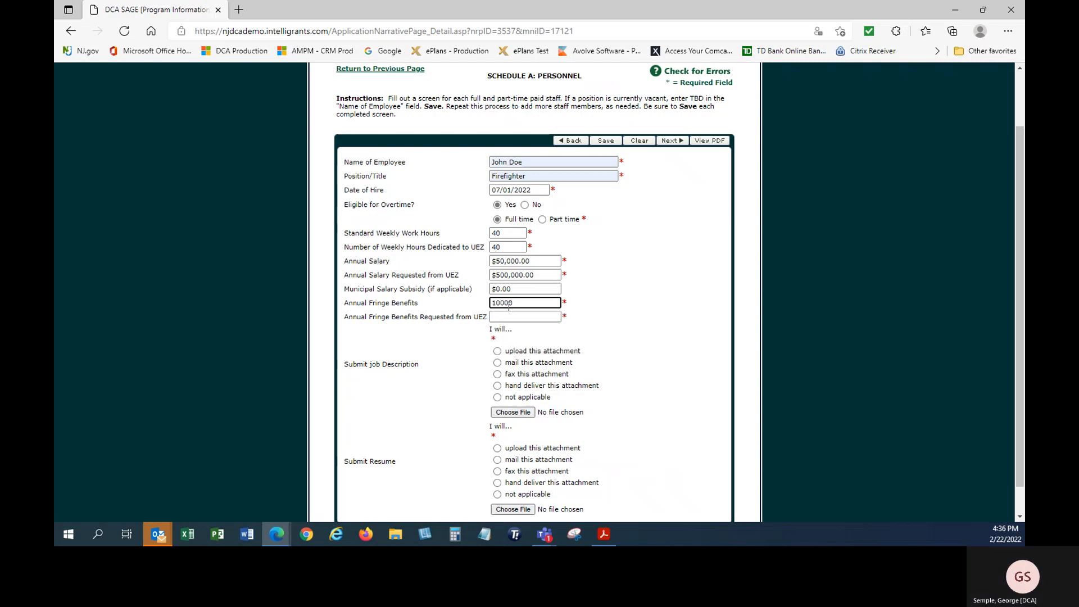
click(630, 338)
click(549, 318)
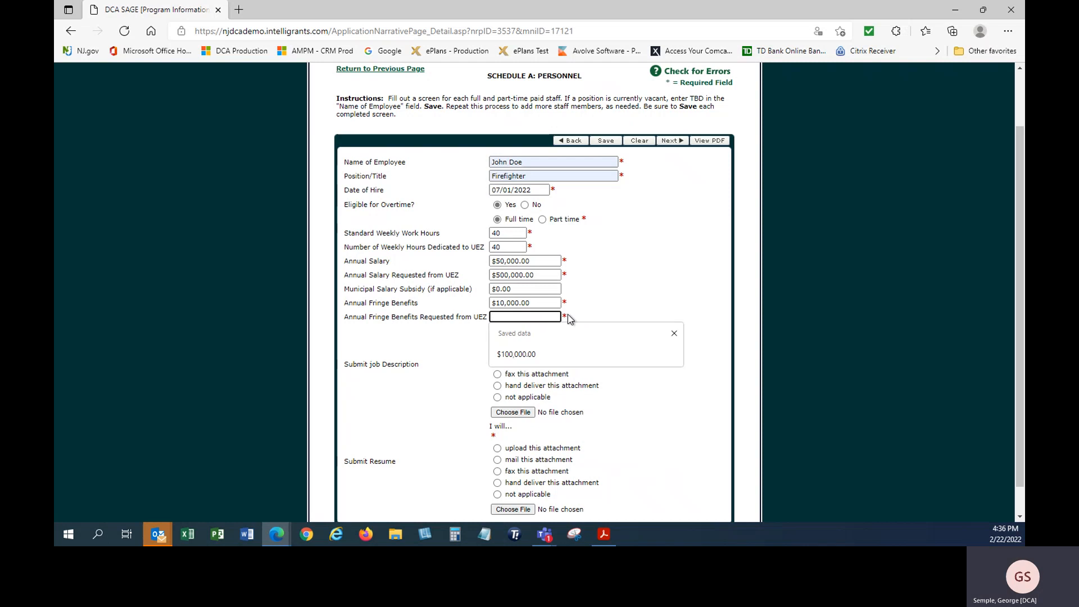
text(10000)
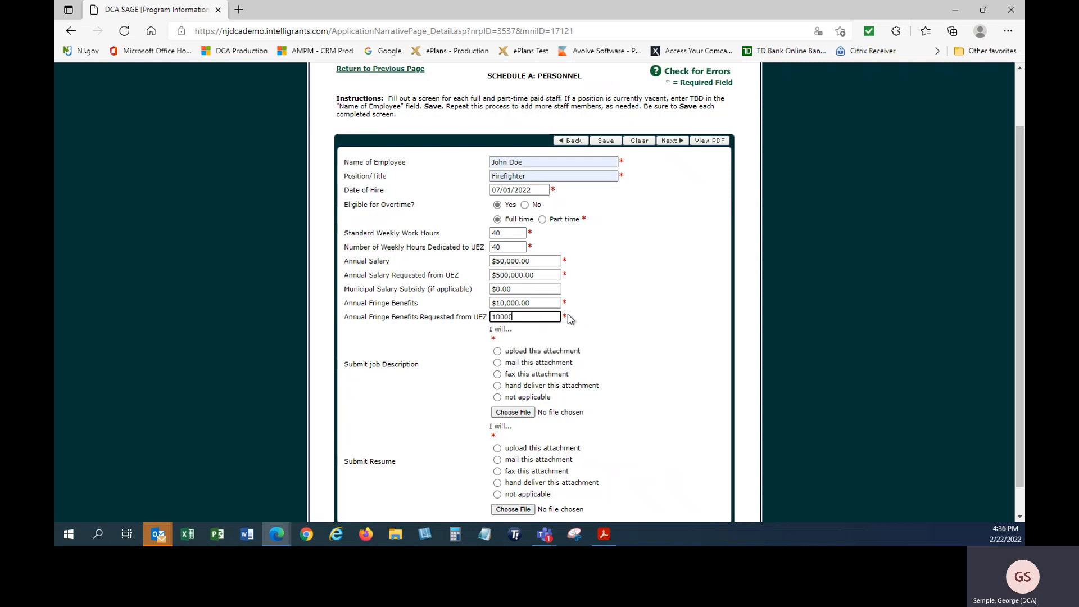
click(607, 334)
Mail the job description and resume, save the Firefighter entry, and go to Other Sources of Funding
scroll(633, 337, down, 1)
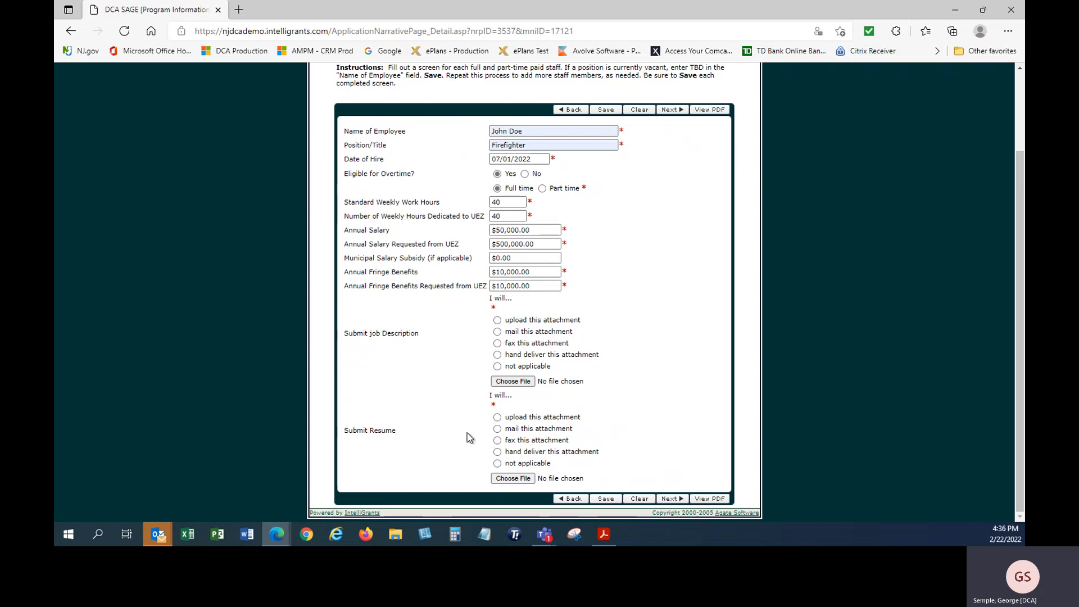
click(497, 332)
click(497, 429)
click(606, 499)
scroll(667, 444, down, 3)
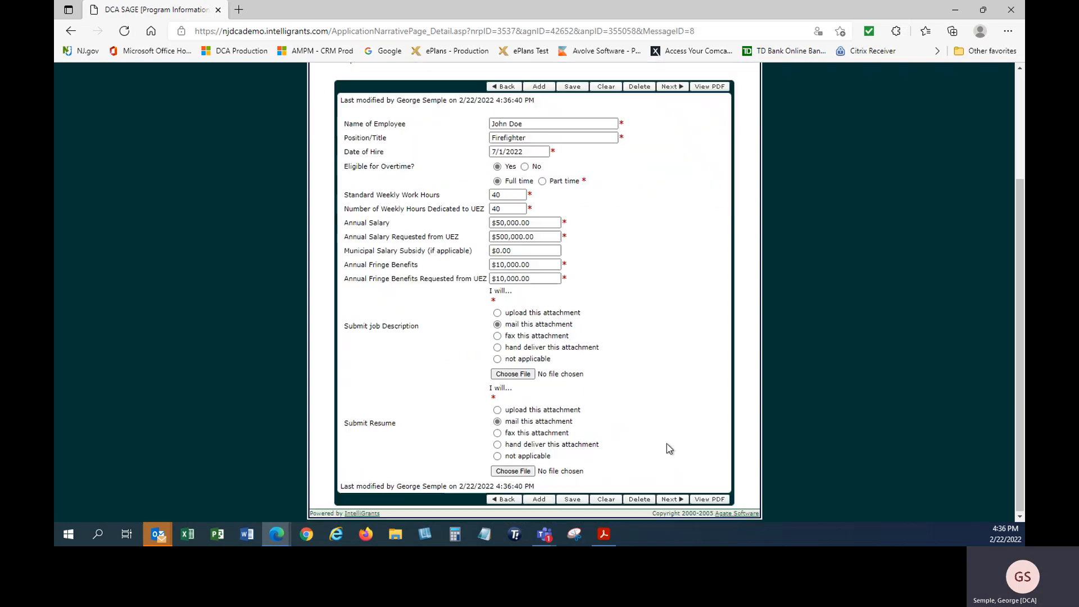
click(665, 499)
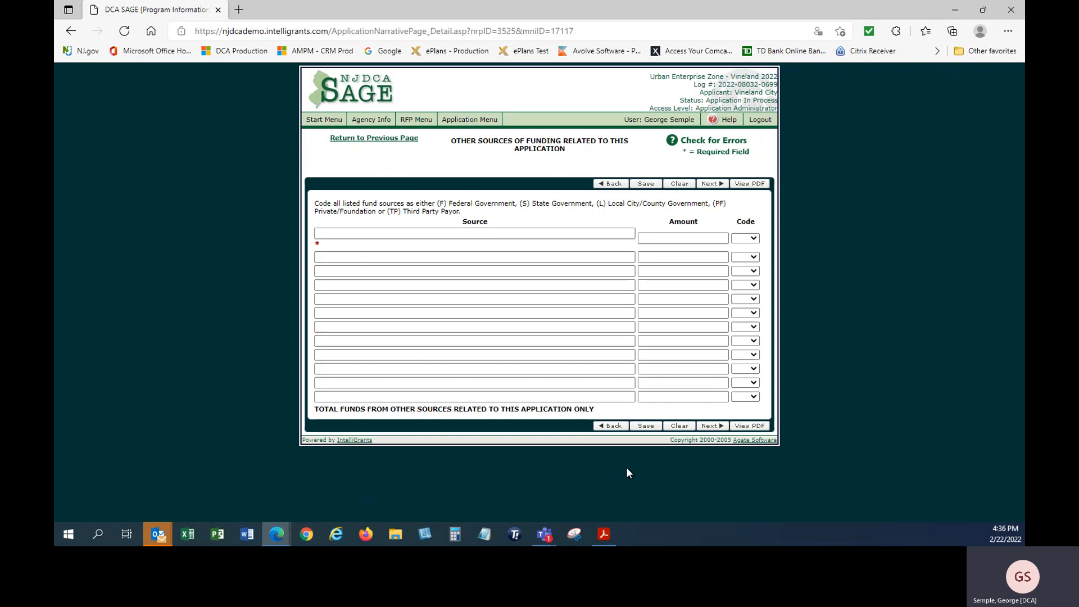
Enter 'none' as the first other funding source and save the page
click(336, 233)
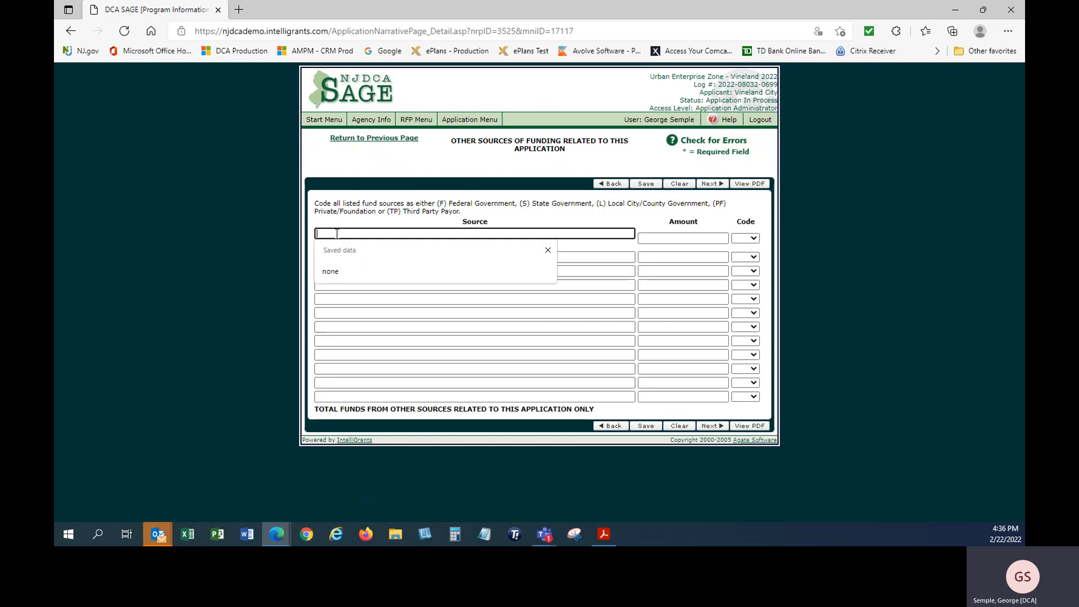
click(341, 272)
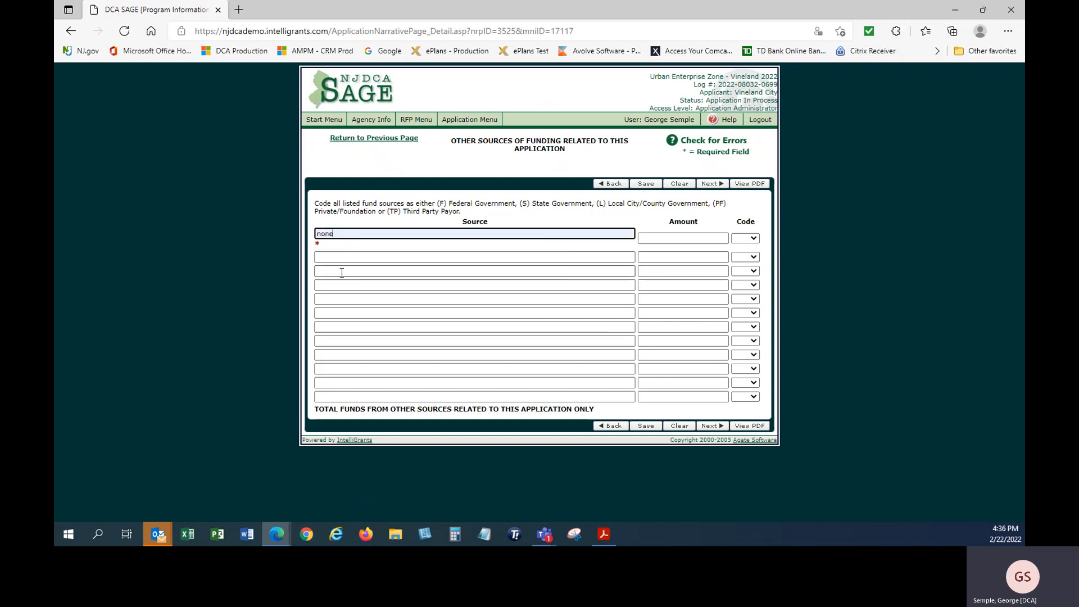
click(646, 427)
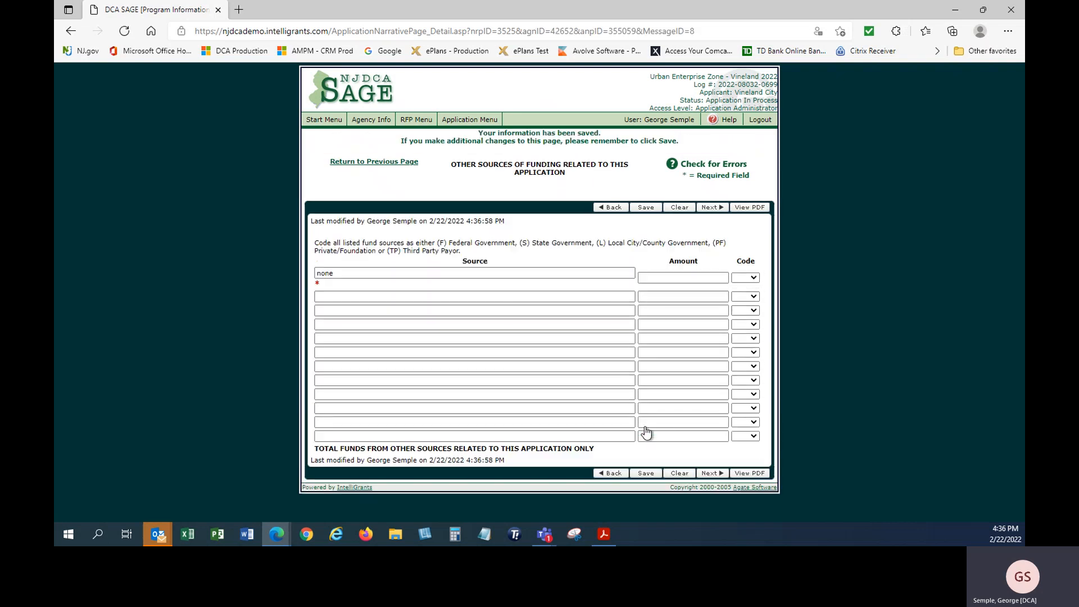
Continue to the Certification Sheets and answer Yes to certifications 1 through 4
click(715, 475)
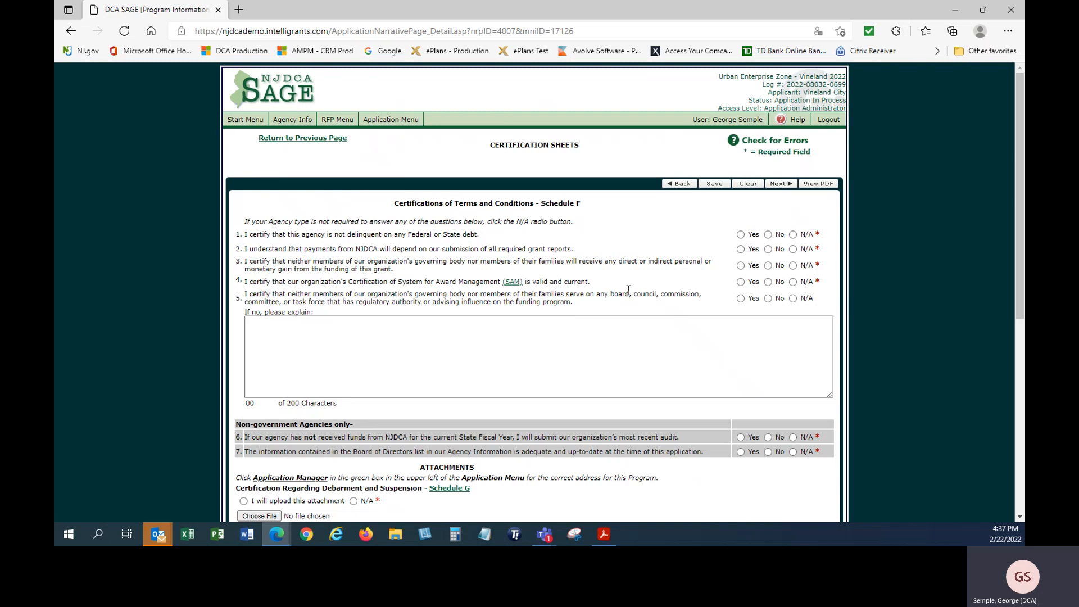
click(741, 234)
click(741, 249)
click(741, 265)
click(740, 282)
Mark questions 6 and 7 as N/A and choose to upload the Schedule G attachment
scroll(737, 304, down, 3)
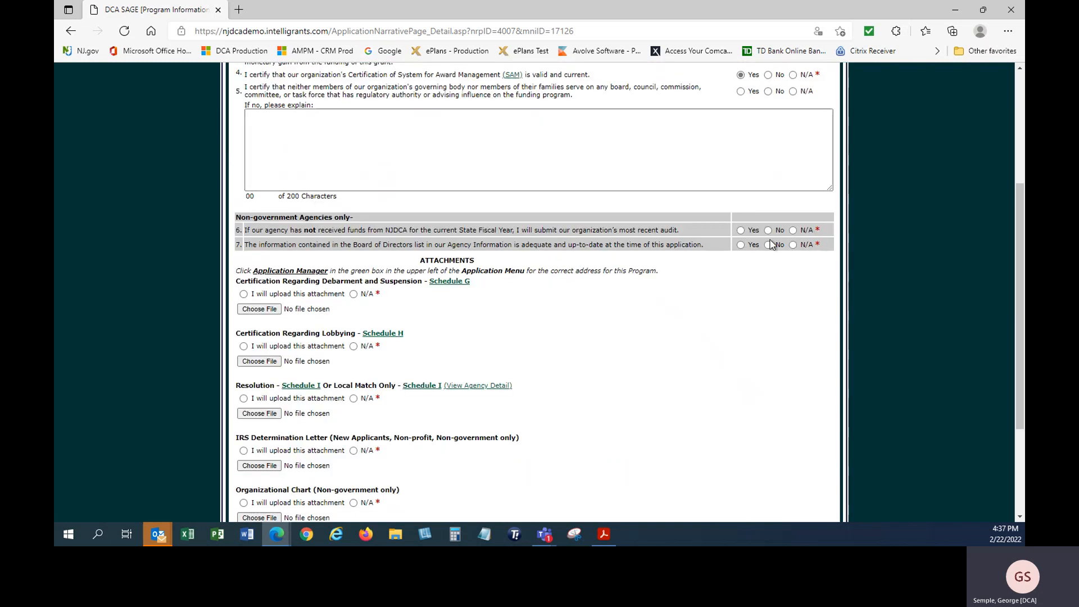
click(793, 230)
click(793, 244)
scroll(673, 329, down, 1)
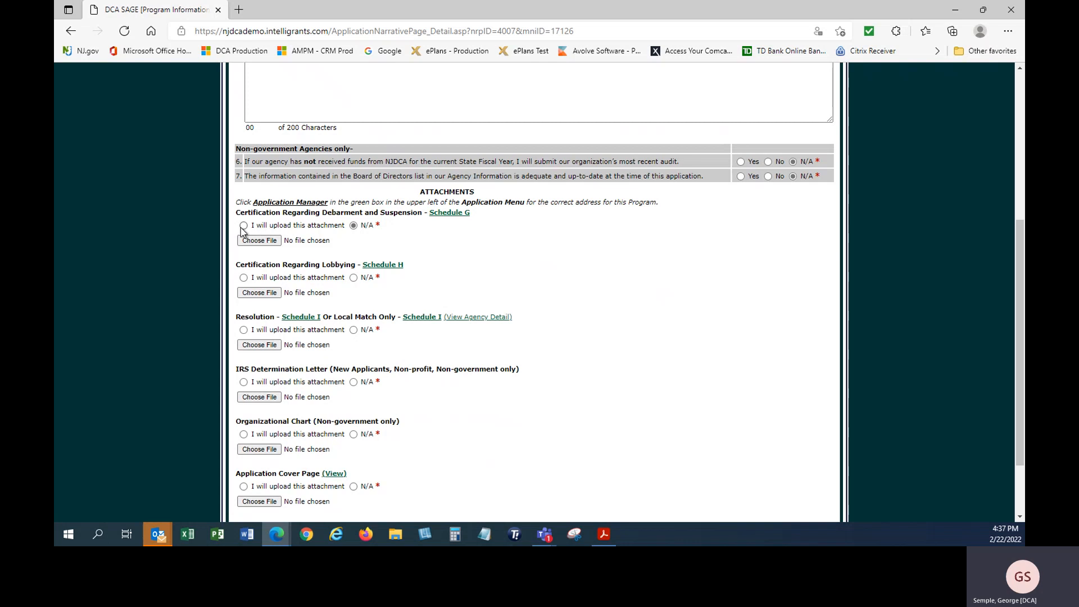
click(243, 226)
click(449, 213)
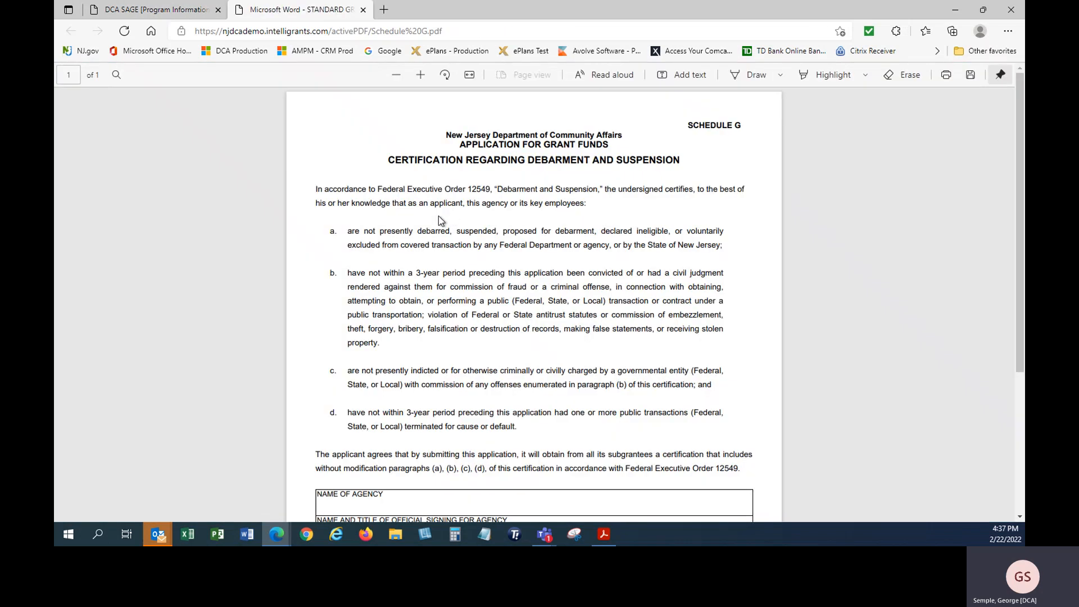
scroll(438, 216, down, 4)
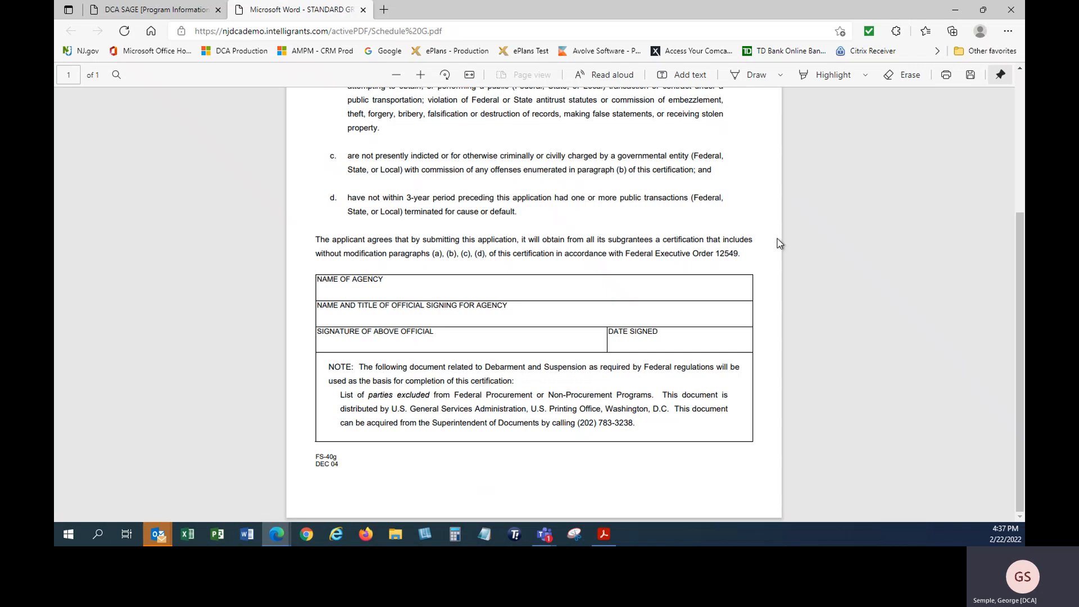
scroll(520, 361, up, 4)
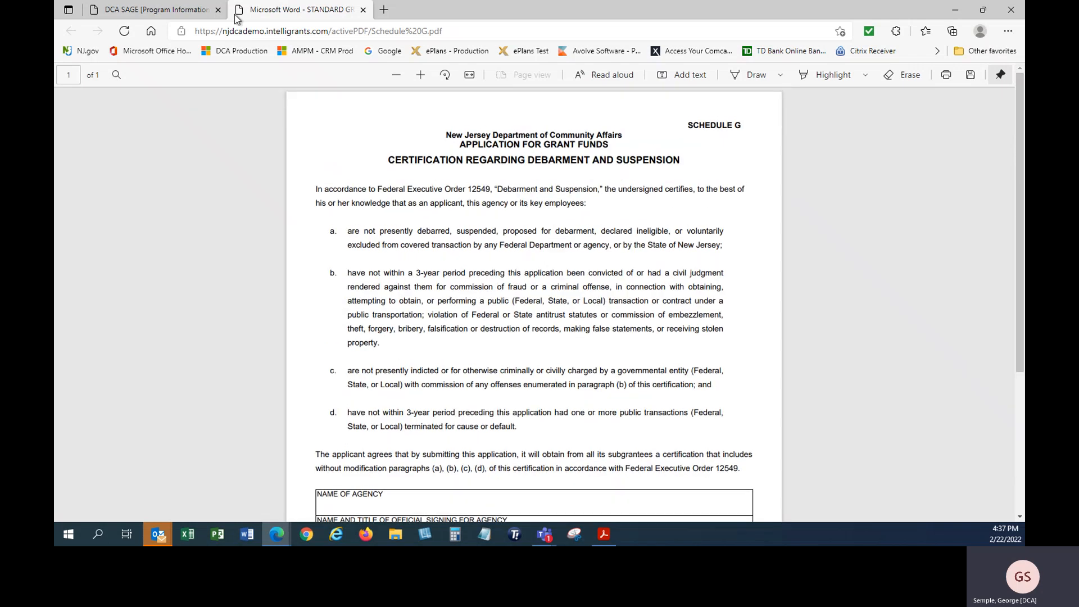
click(363, 10)
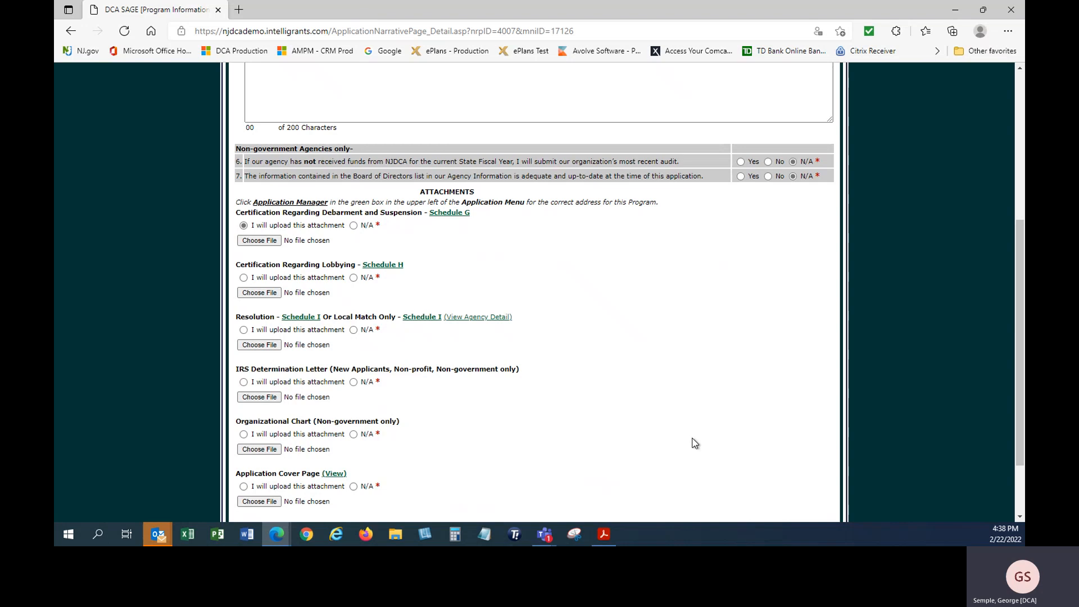
Mark the Schedule G, Resolution and Schedule H lobbying attachments as N/A
click(363, 225)
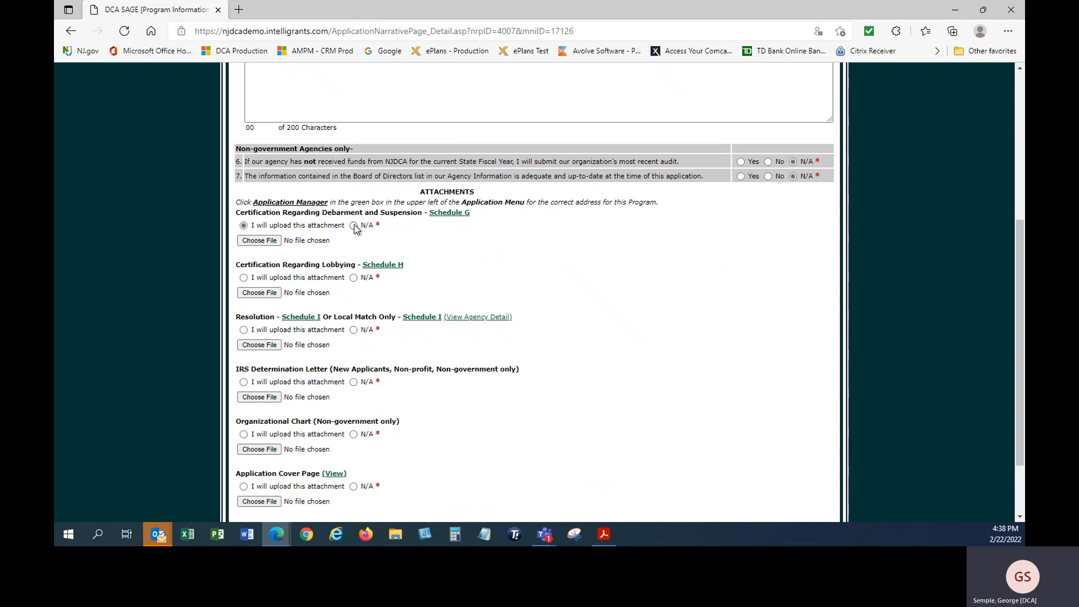
click(353, 329)
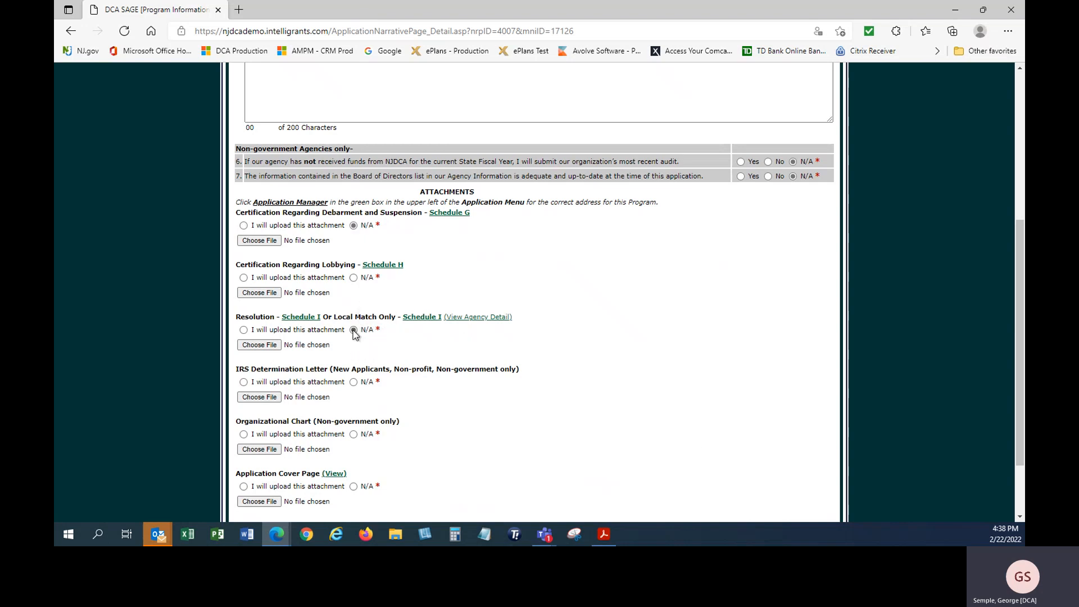
click(353, 278)
scroll(392, 367, down, 3)
Mark the IRS Letter, Org Chart and Cover Page as N/A, save, and return to the main menu
click(354, 296)
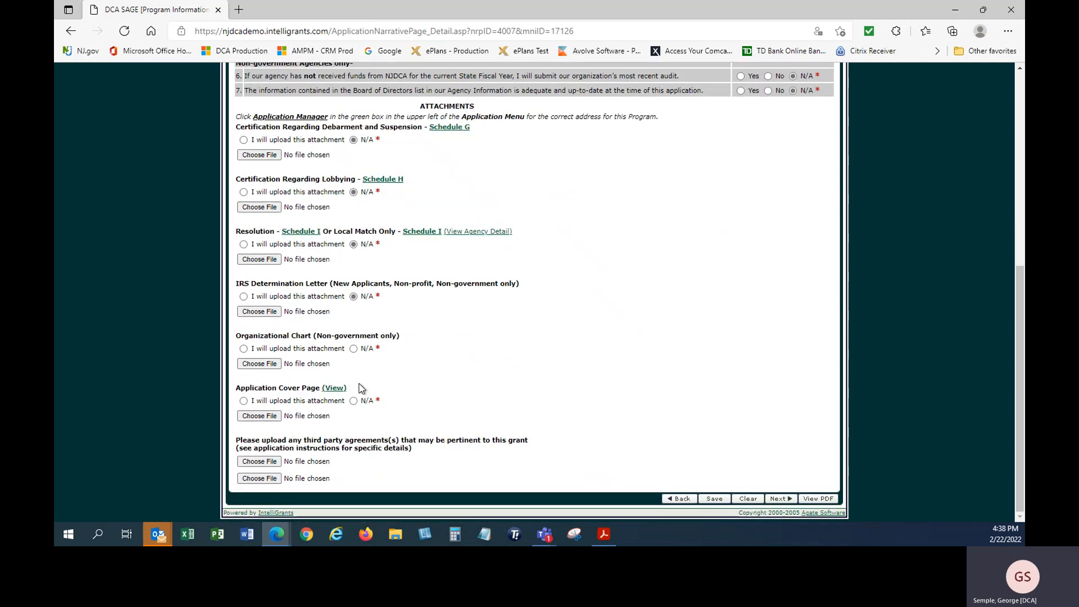
click(354, 348)
click(353, 401)
click(716, 500)
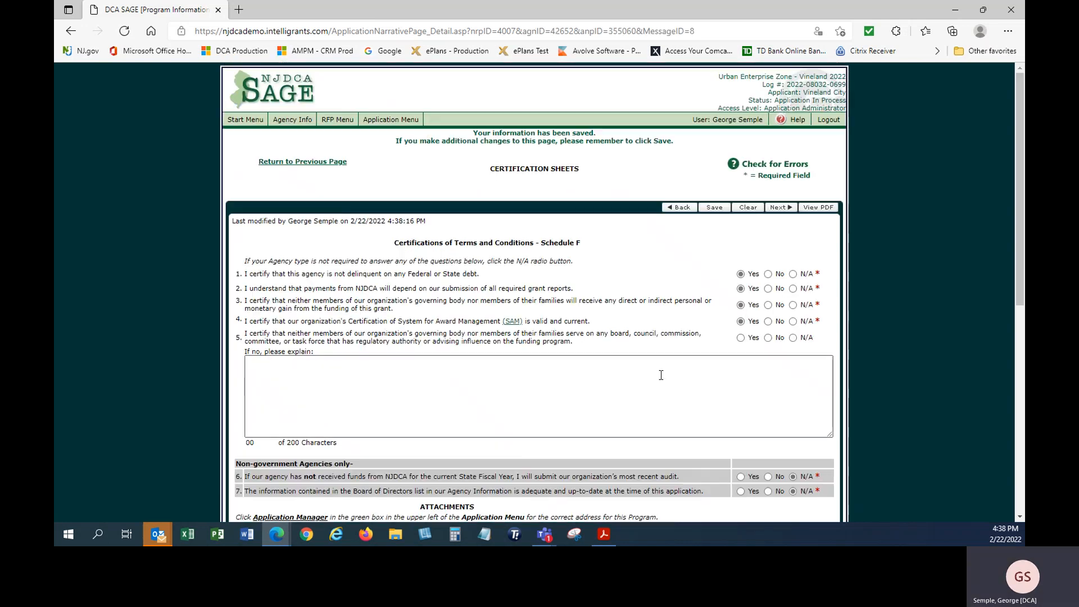
click(392, 122)
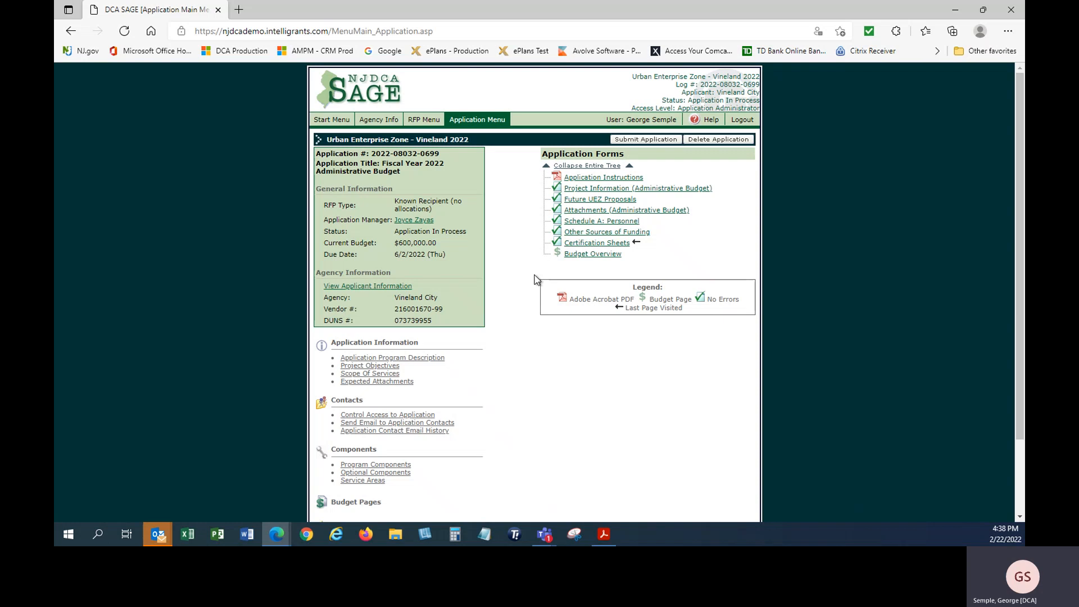
Look over the Budget Overview, then run Errors to confirm the application has no errors
click(593, 256)
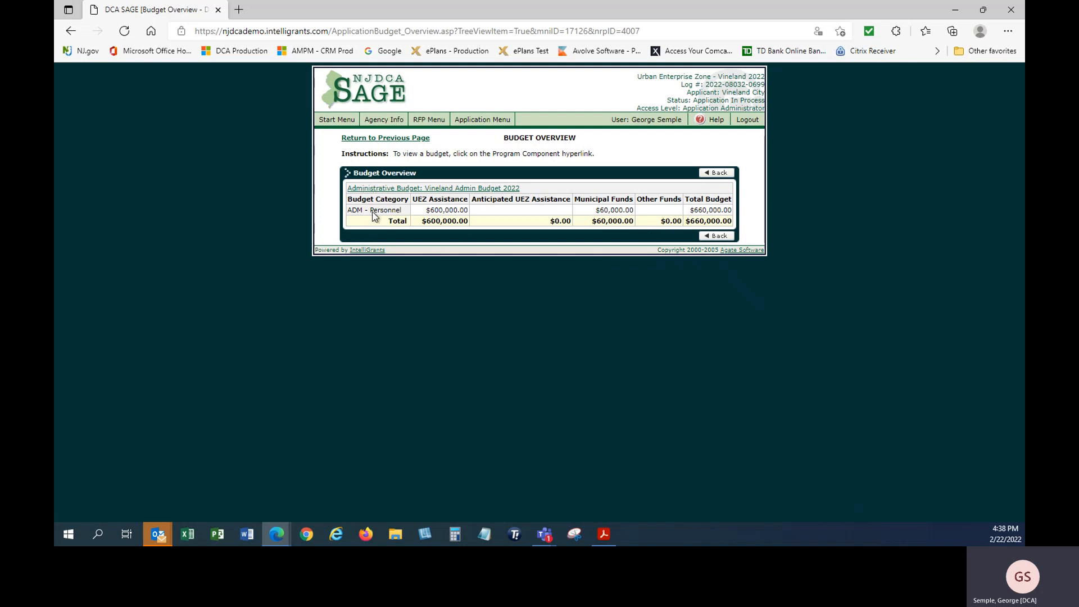
mouse_move(479, 125)
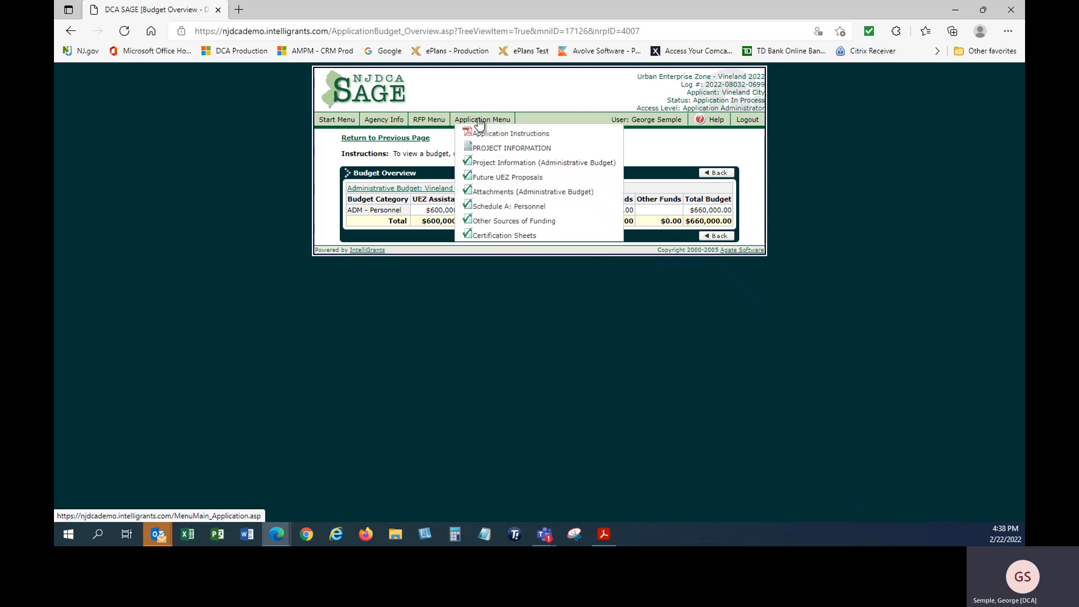
click(479, 125)
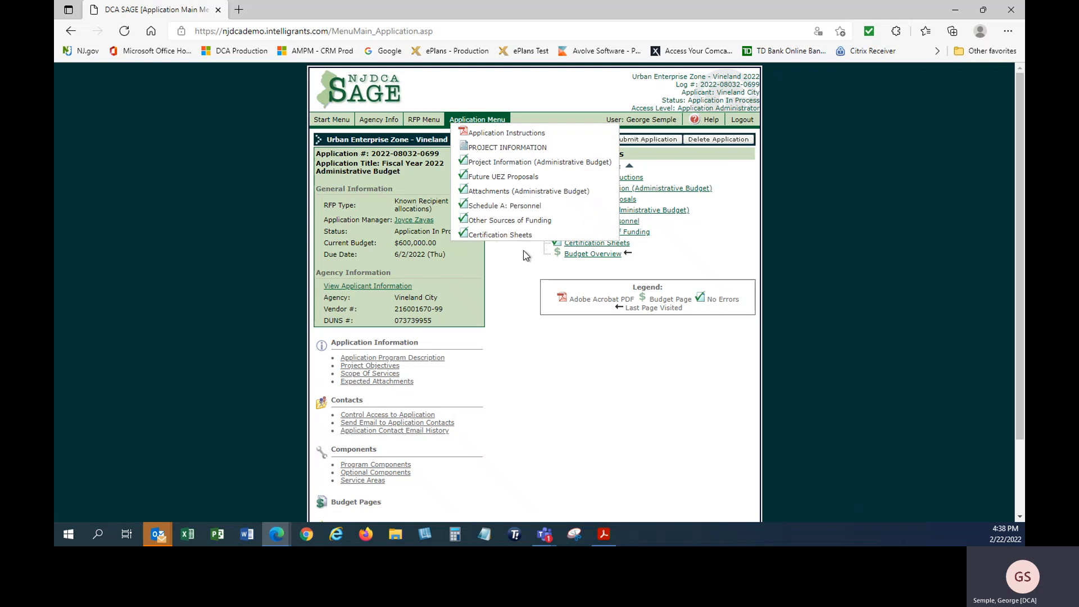
scroll(523, 250, down, 2)
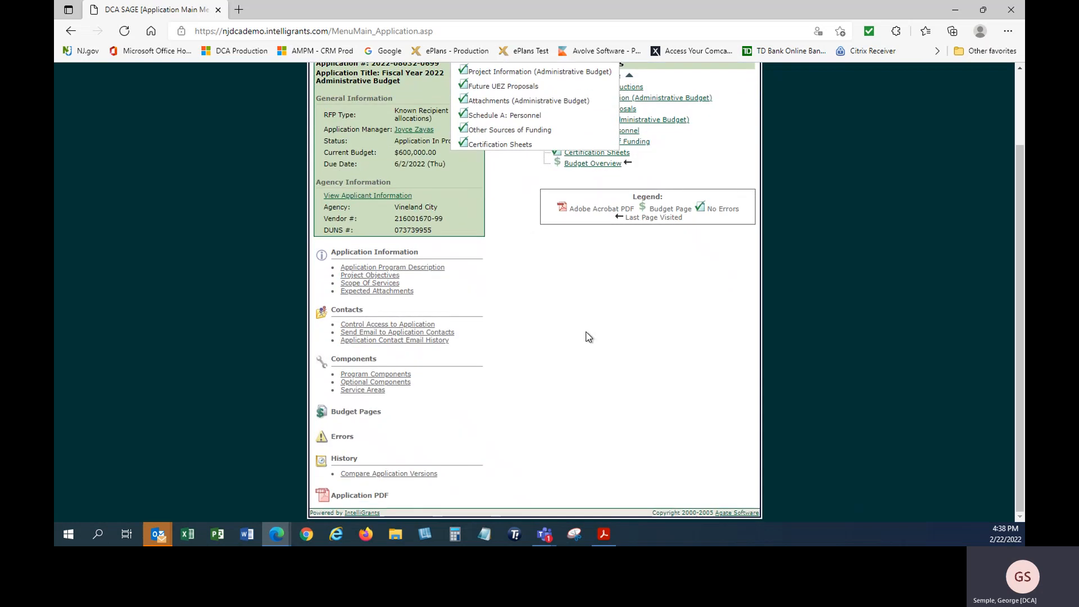
click(341, 438)
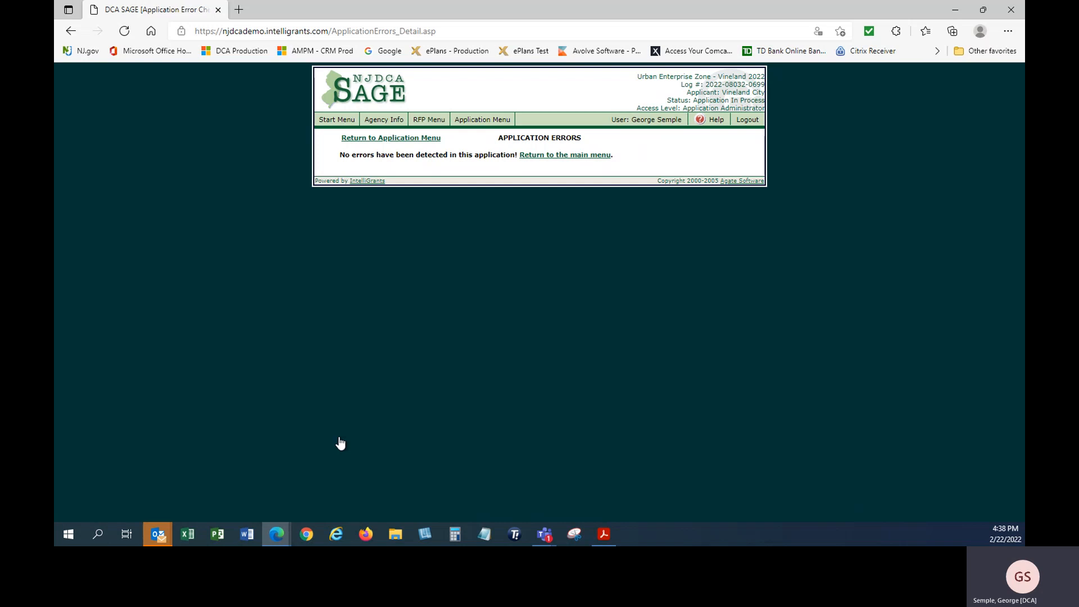
Submit the FY2022 application, confirm it, agree to the certification, and return to the start menu
click(481, 121)
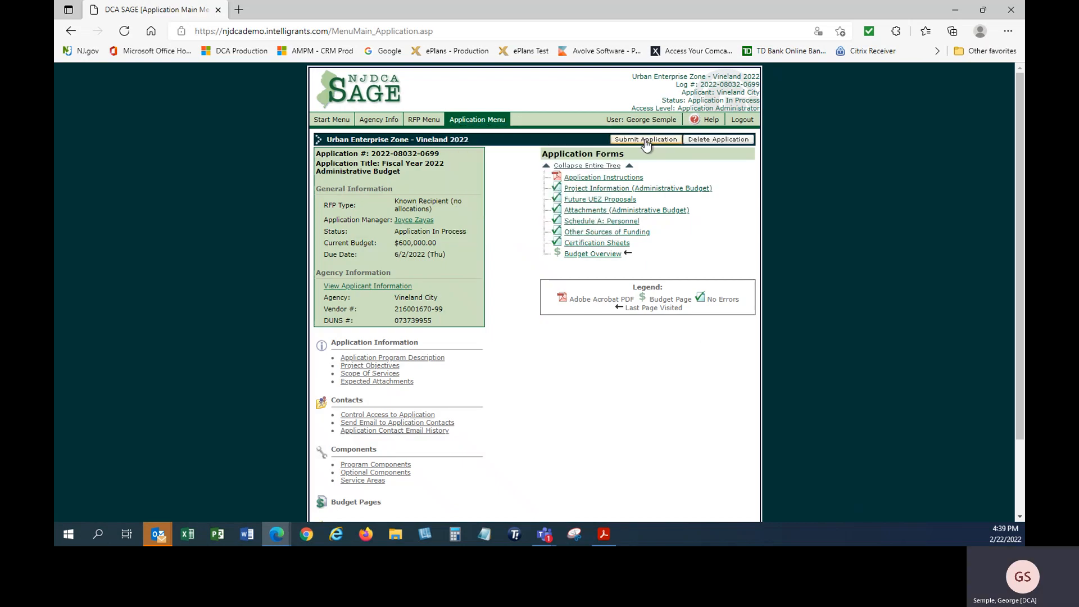
click(645, 141)
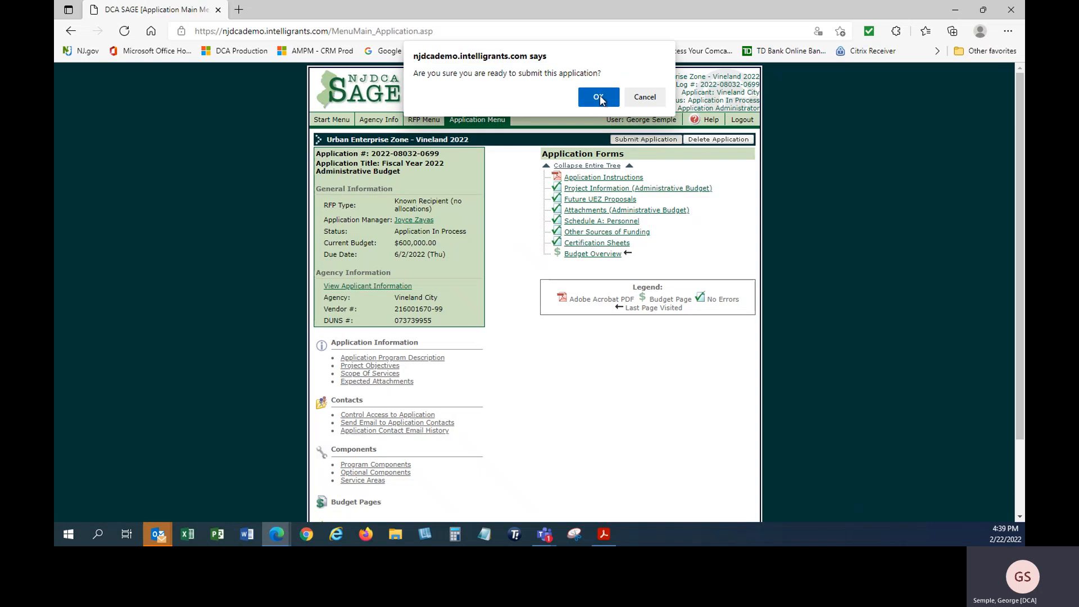
click(599, 97)
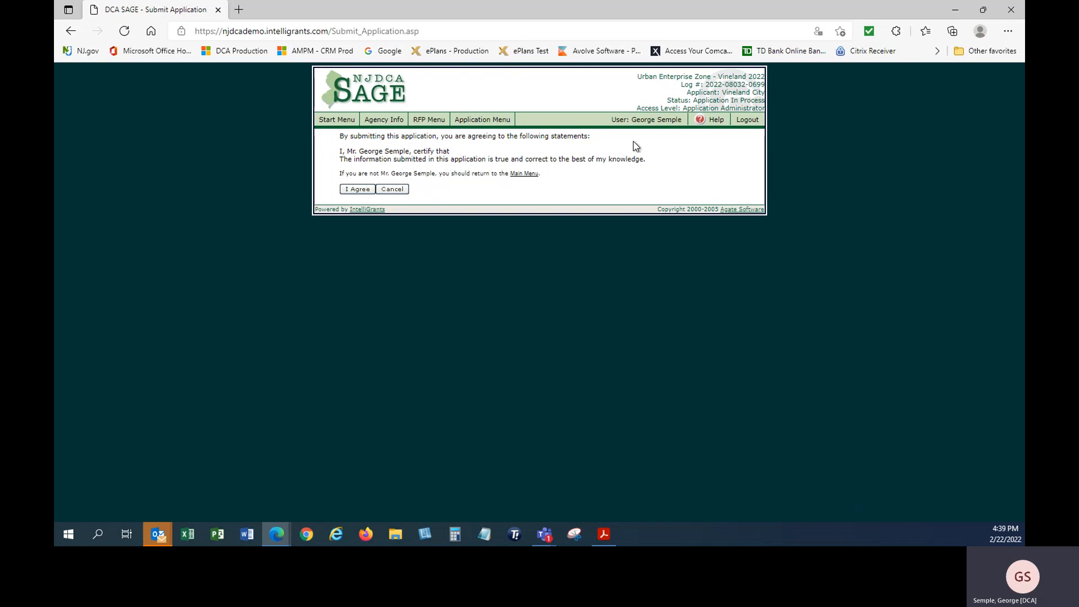
click(355, 191)
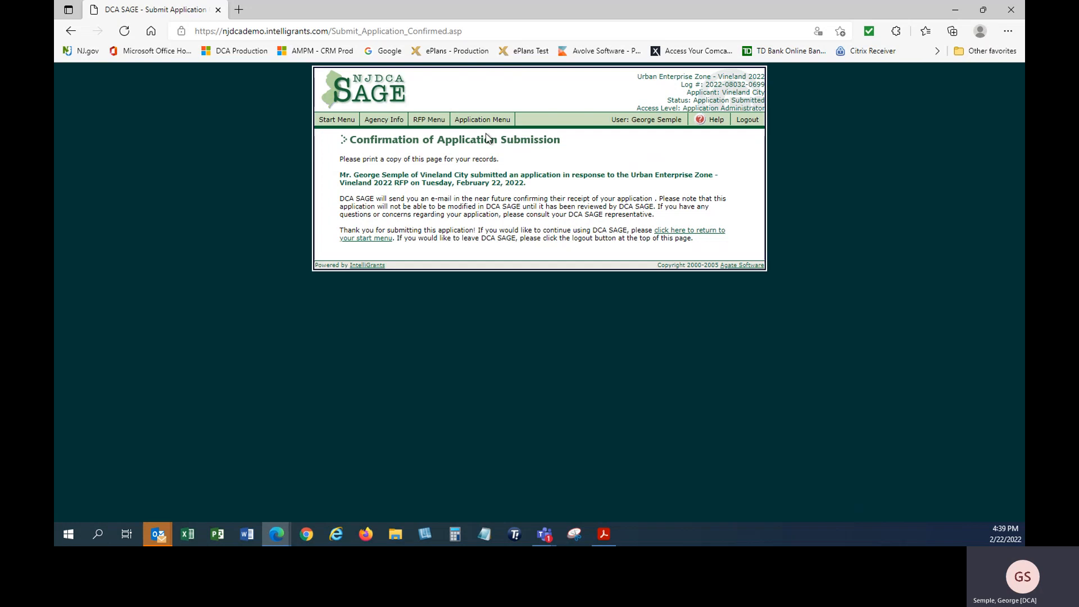
click(338, 123)
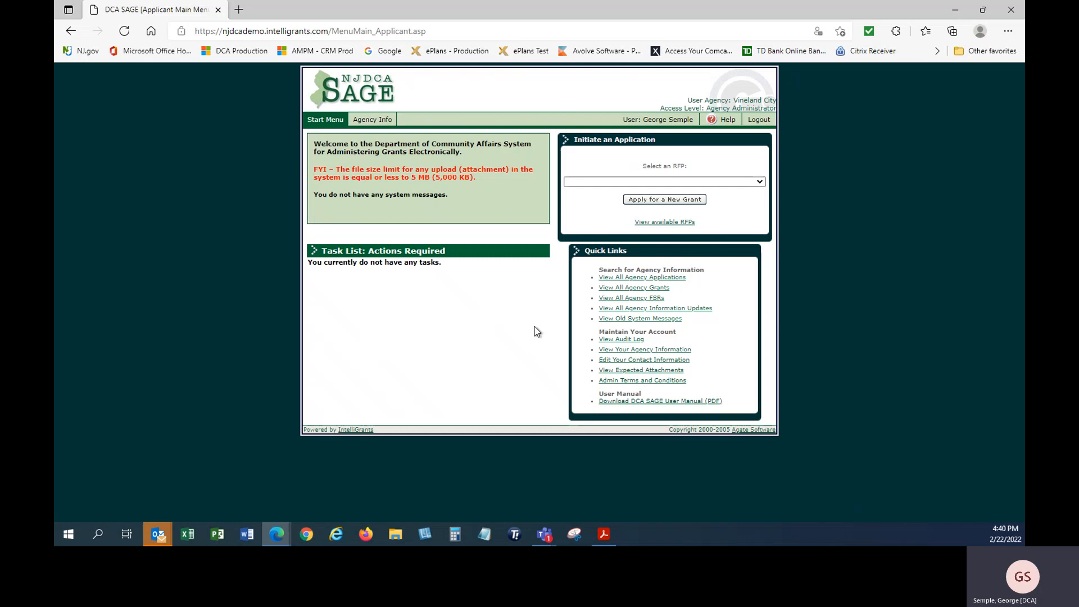
Search all agency grants for Office of Urban Enterprise Zones with the fiscal year cleared, listing 9 grants
click(631, 290)
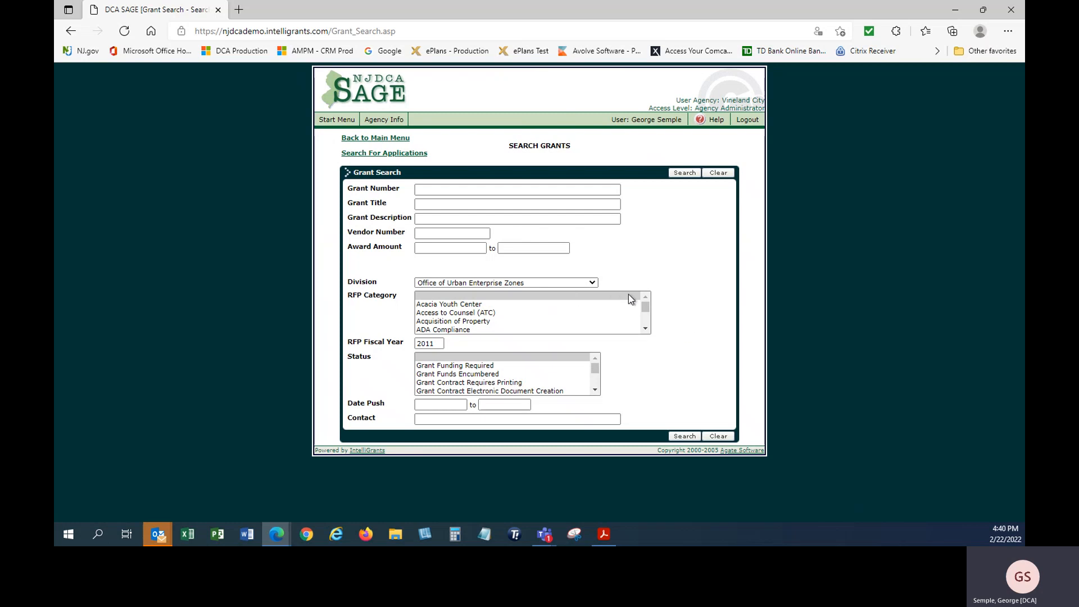
click(593, 284)
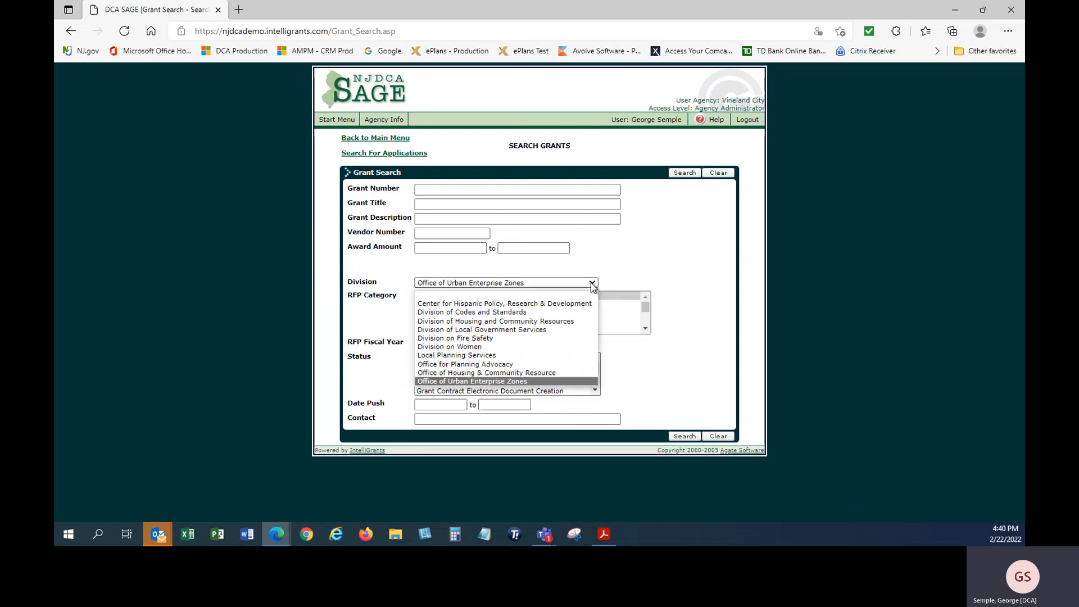
click(547, 383)
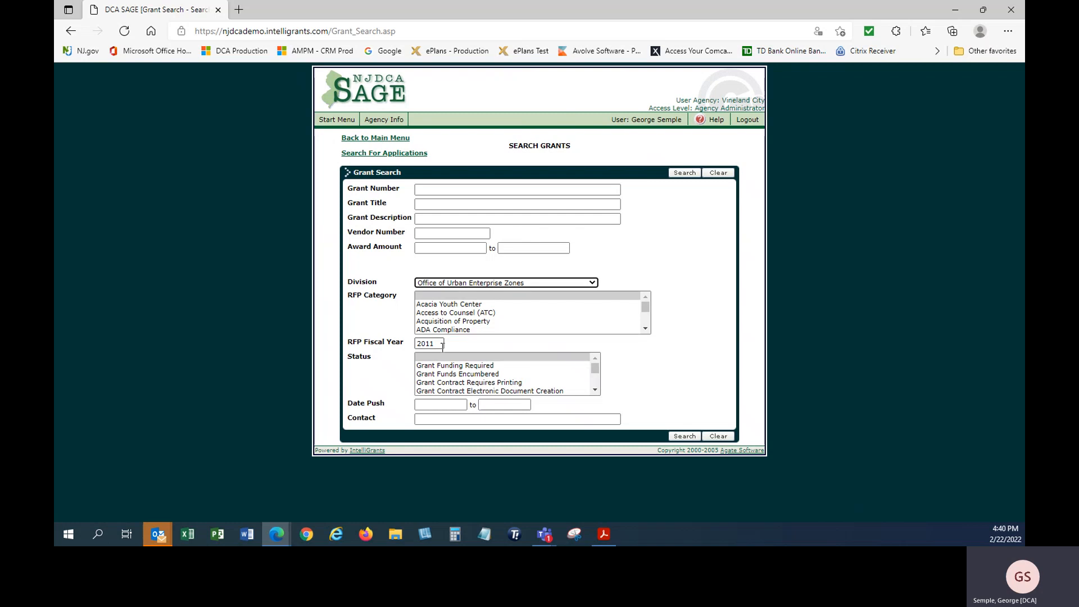
double_click(438, 343)
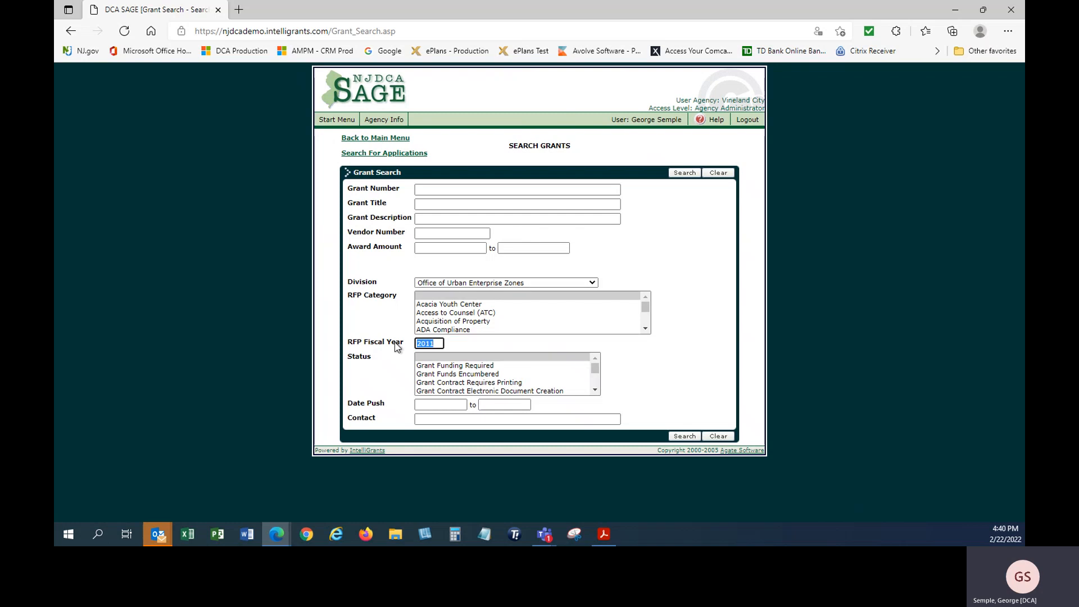
key(BackSpace)
click(690, 175)
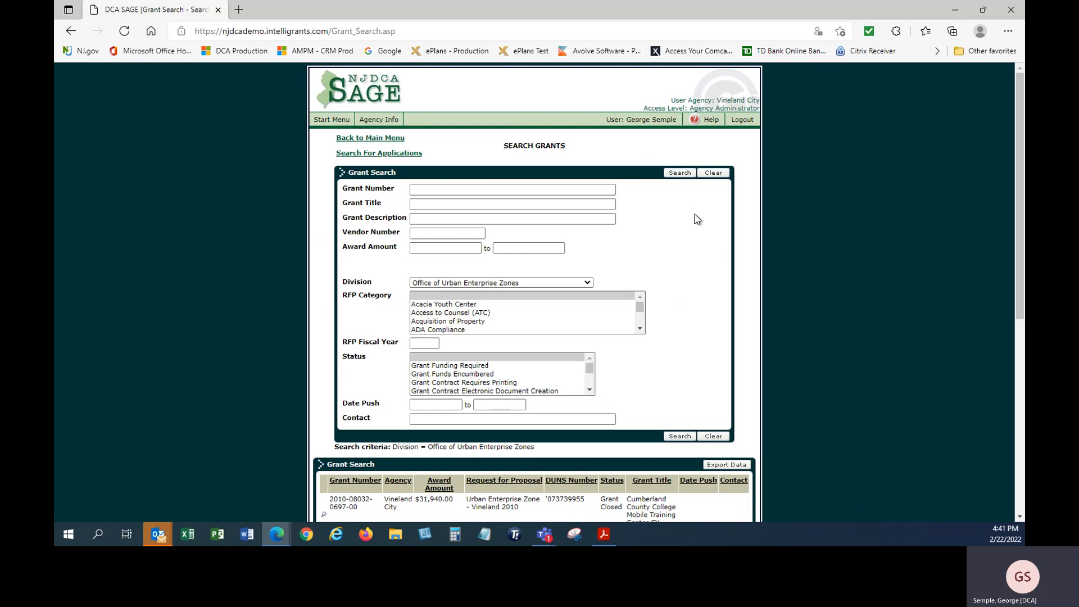
scroll(683, 239, down, 4)
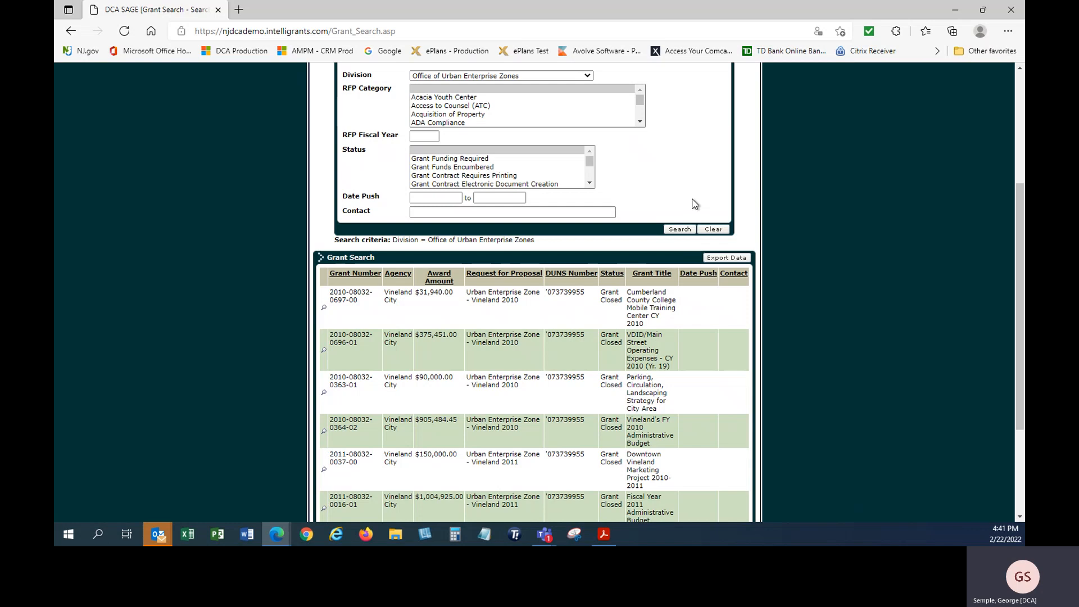
scroll(695, 204, down, 3)
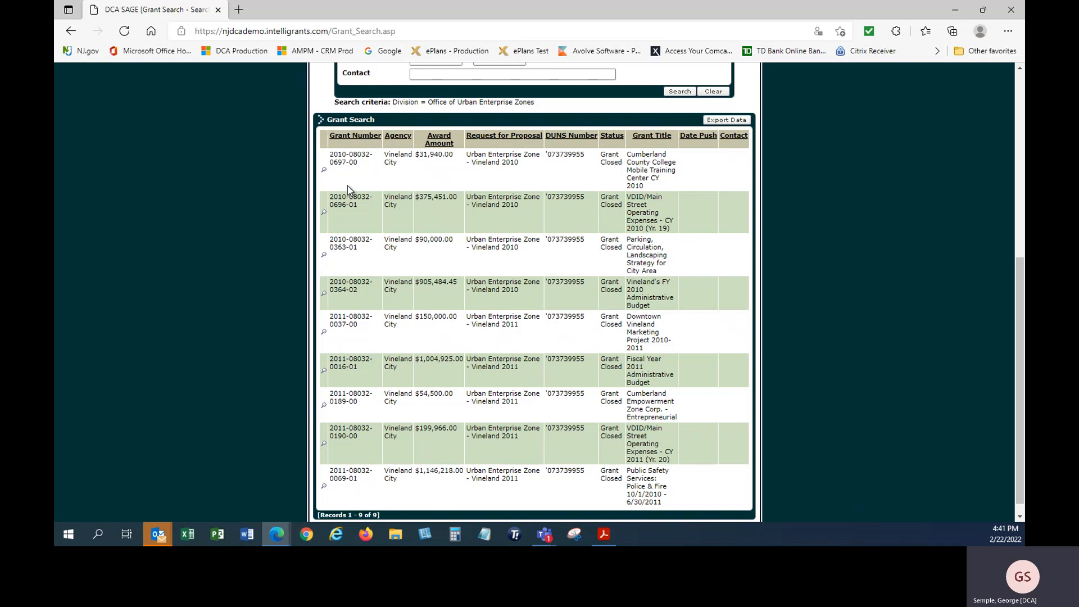
click(325, 372)
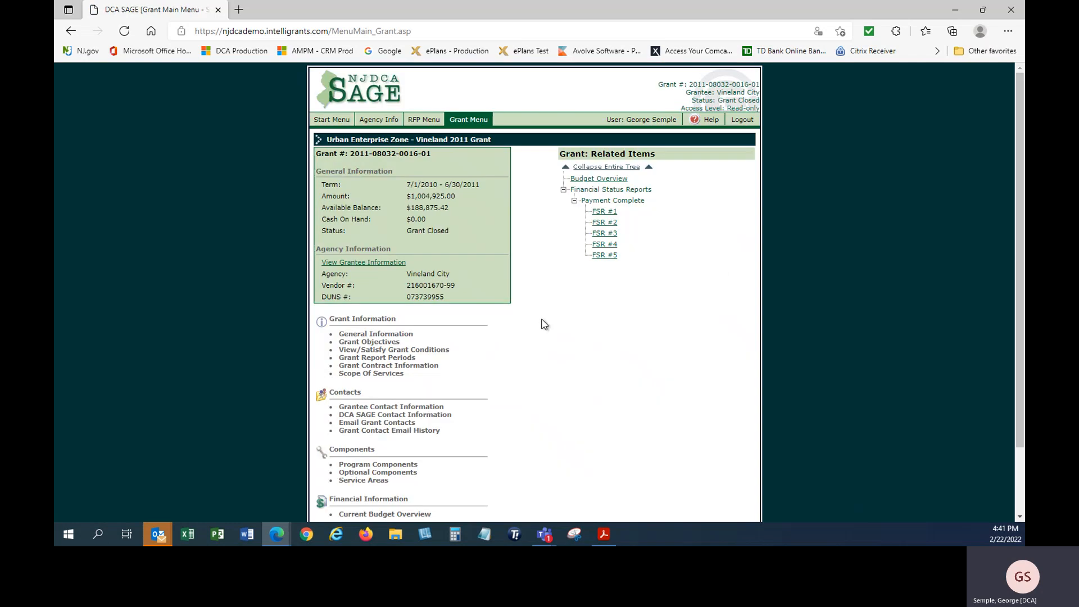
scroll(555, 258, down, 2)
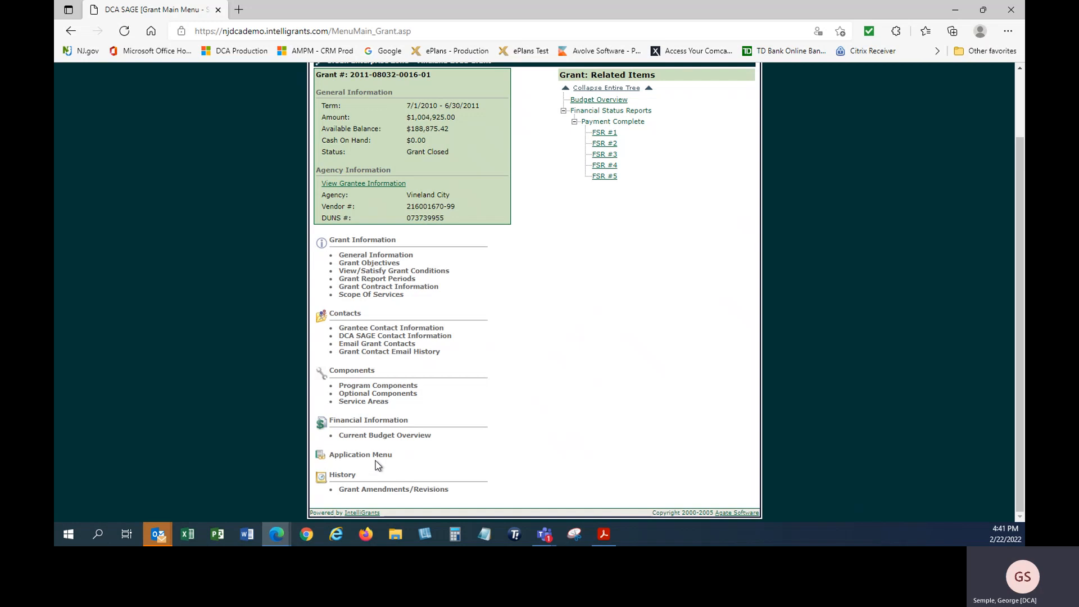
click(373, 459)
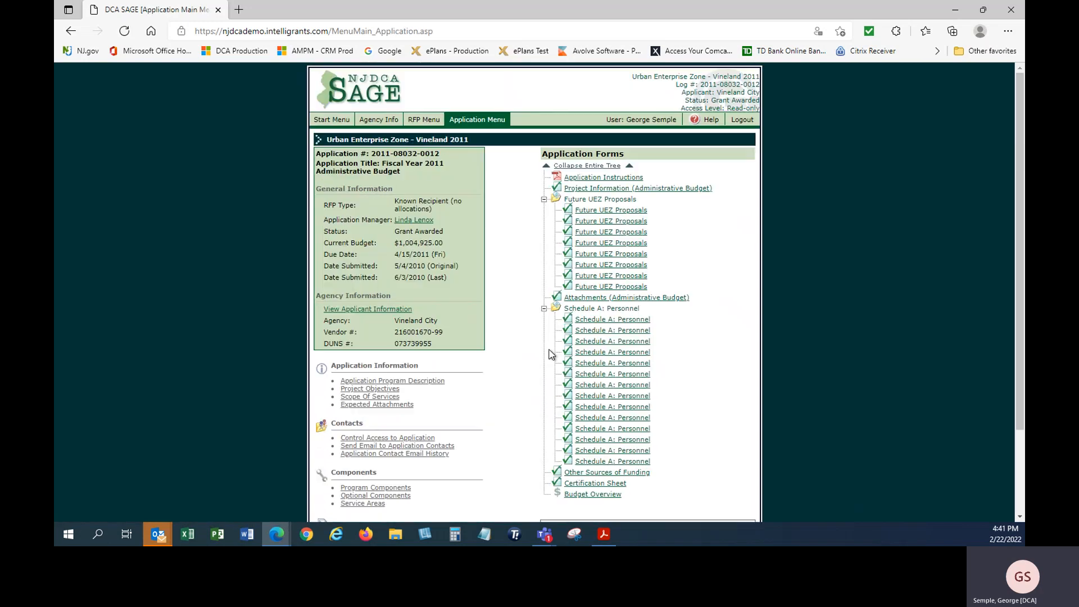
scroll(514, 284, down, 1)
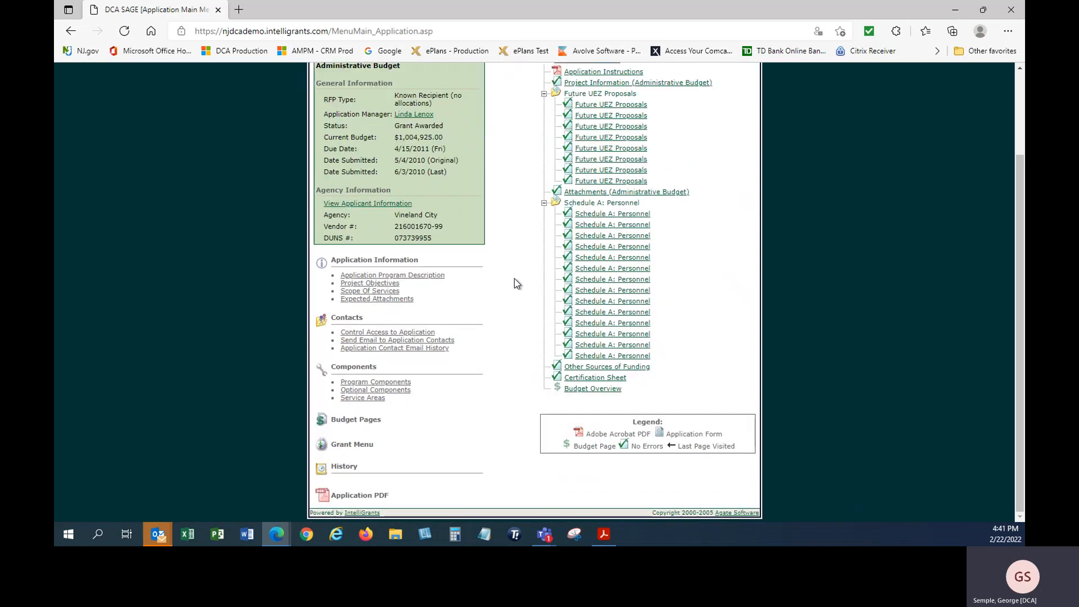
click(352, 497)
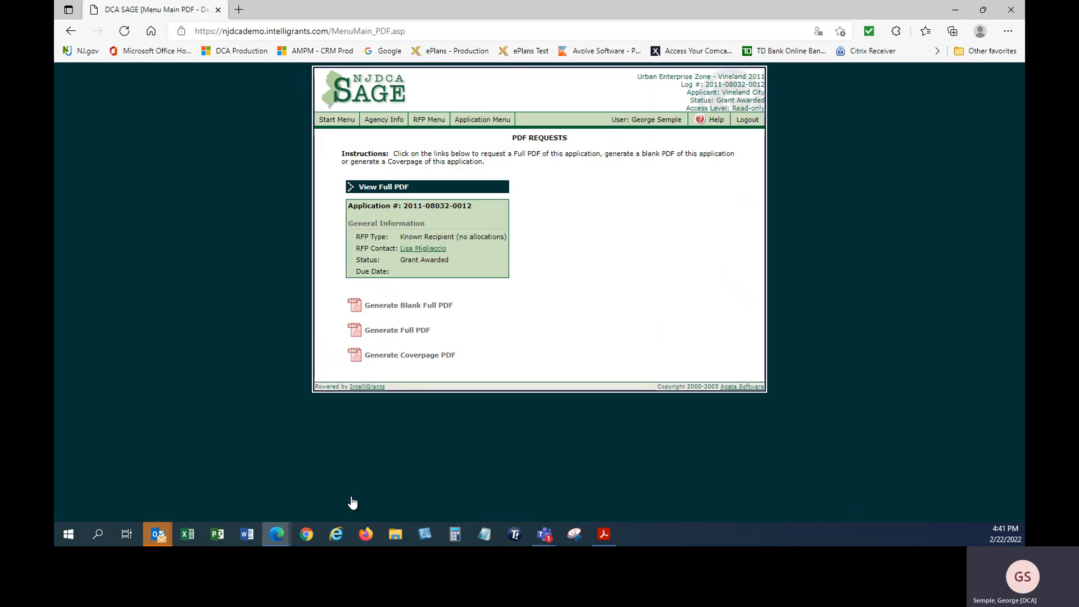
Generate and review the 44-page full application PDF, close it, and return to the Start Menu
click(388, 336)
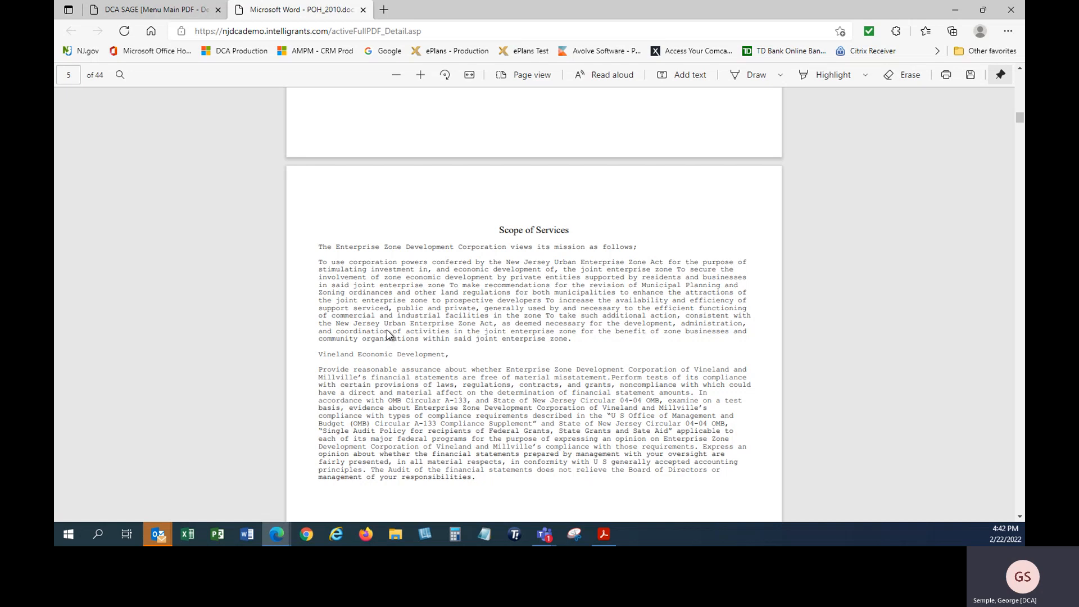
scroll(443, 392, up, 12)
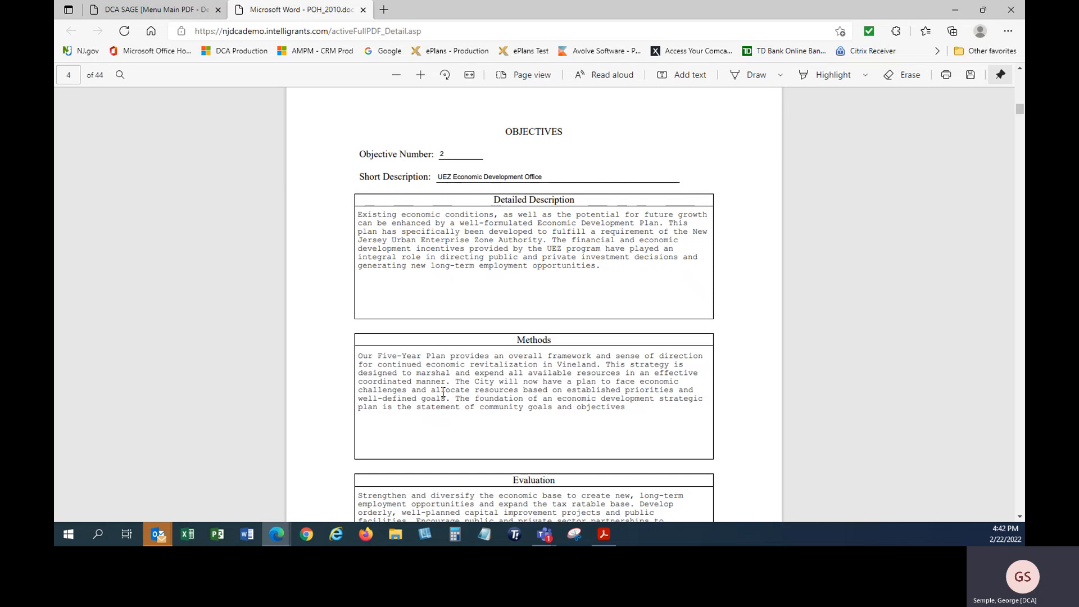
click(363, 10)
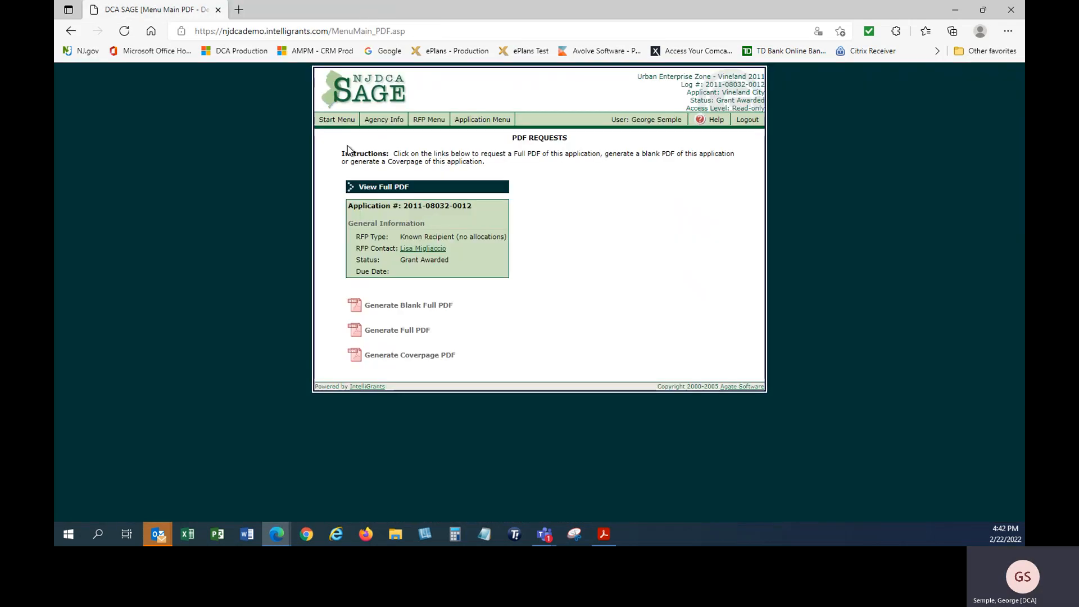
click(336, 120)
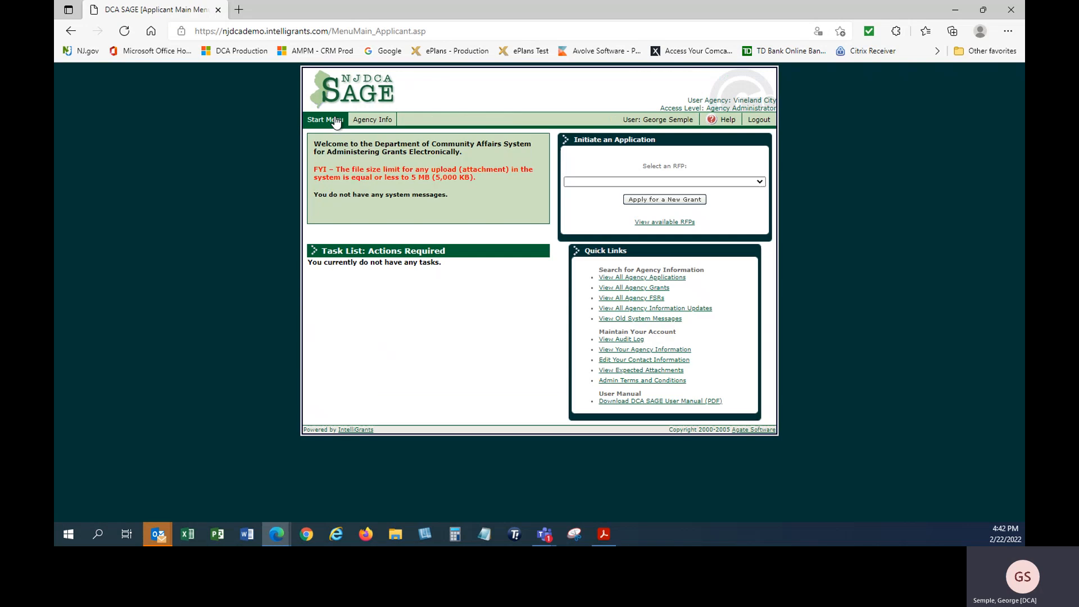